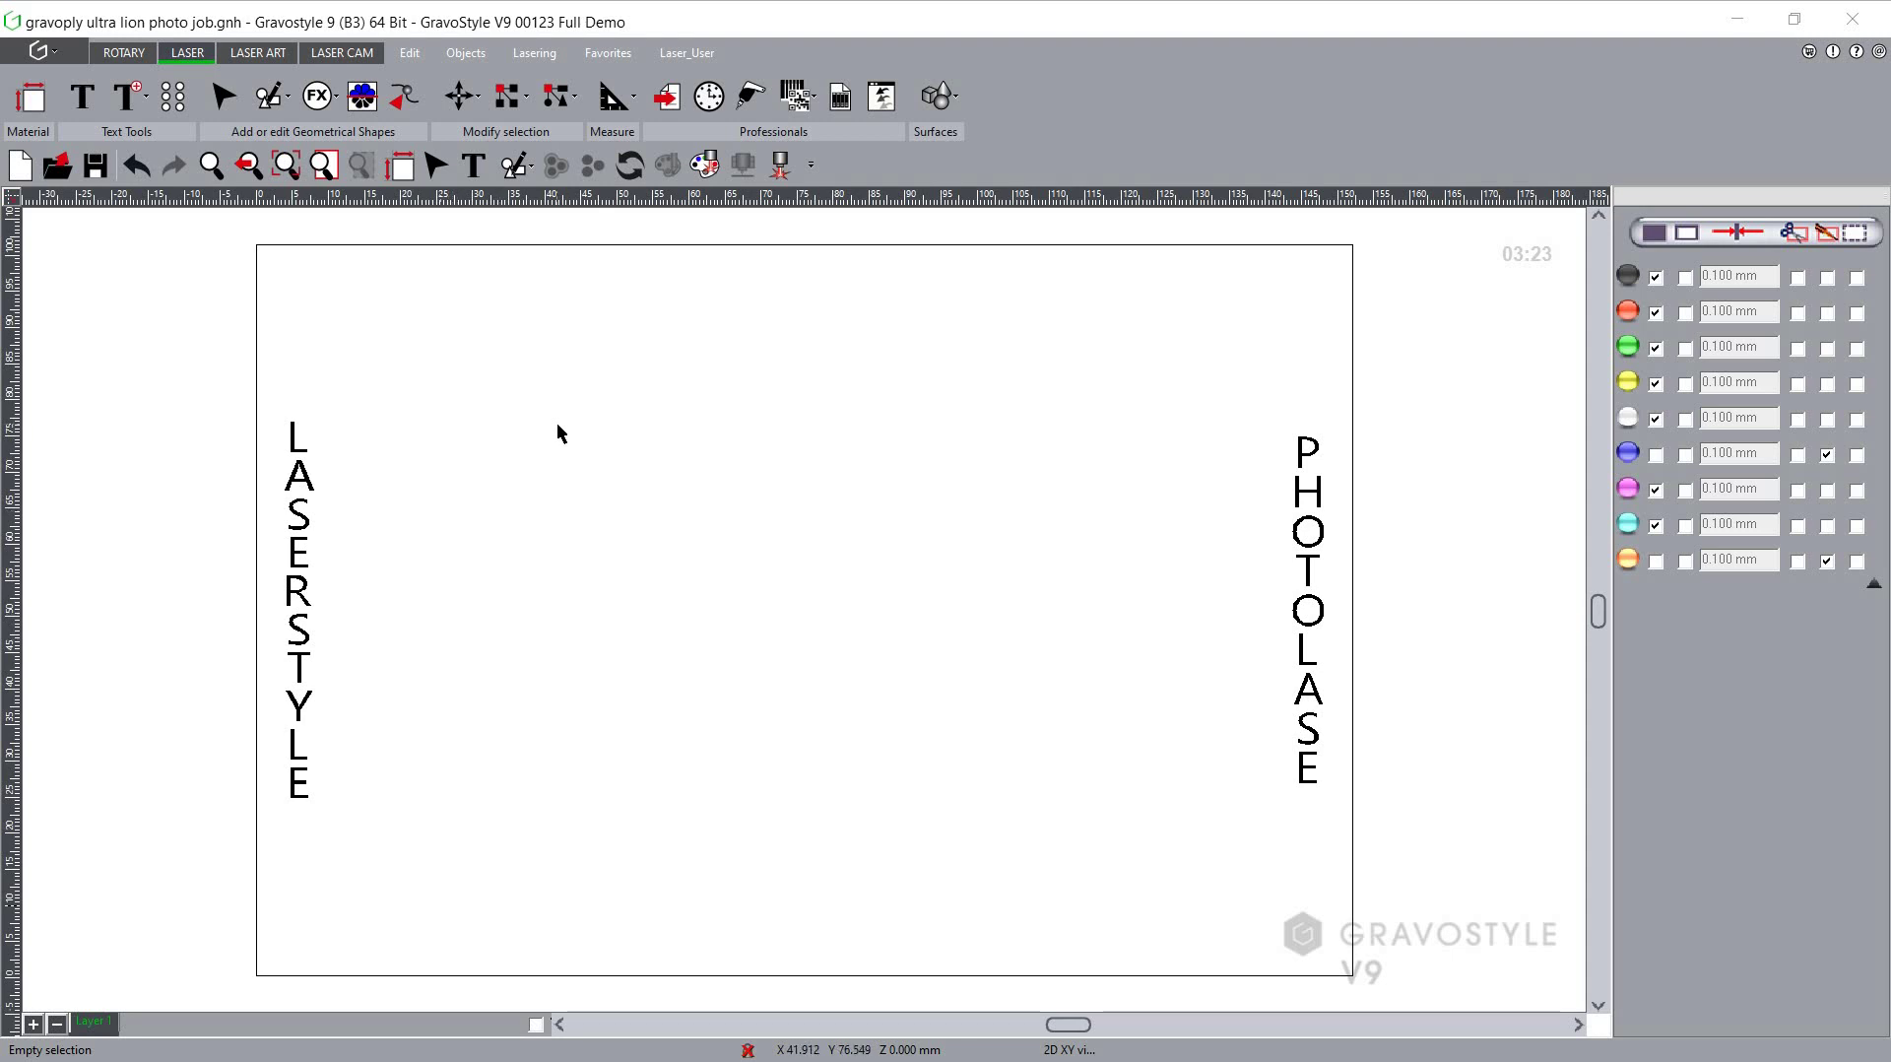
# Switch the ribbon to the LASER tab to show the laser tool set
pyautogui.click(186, 57)
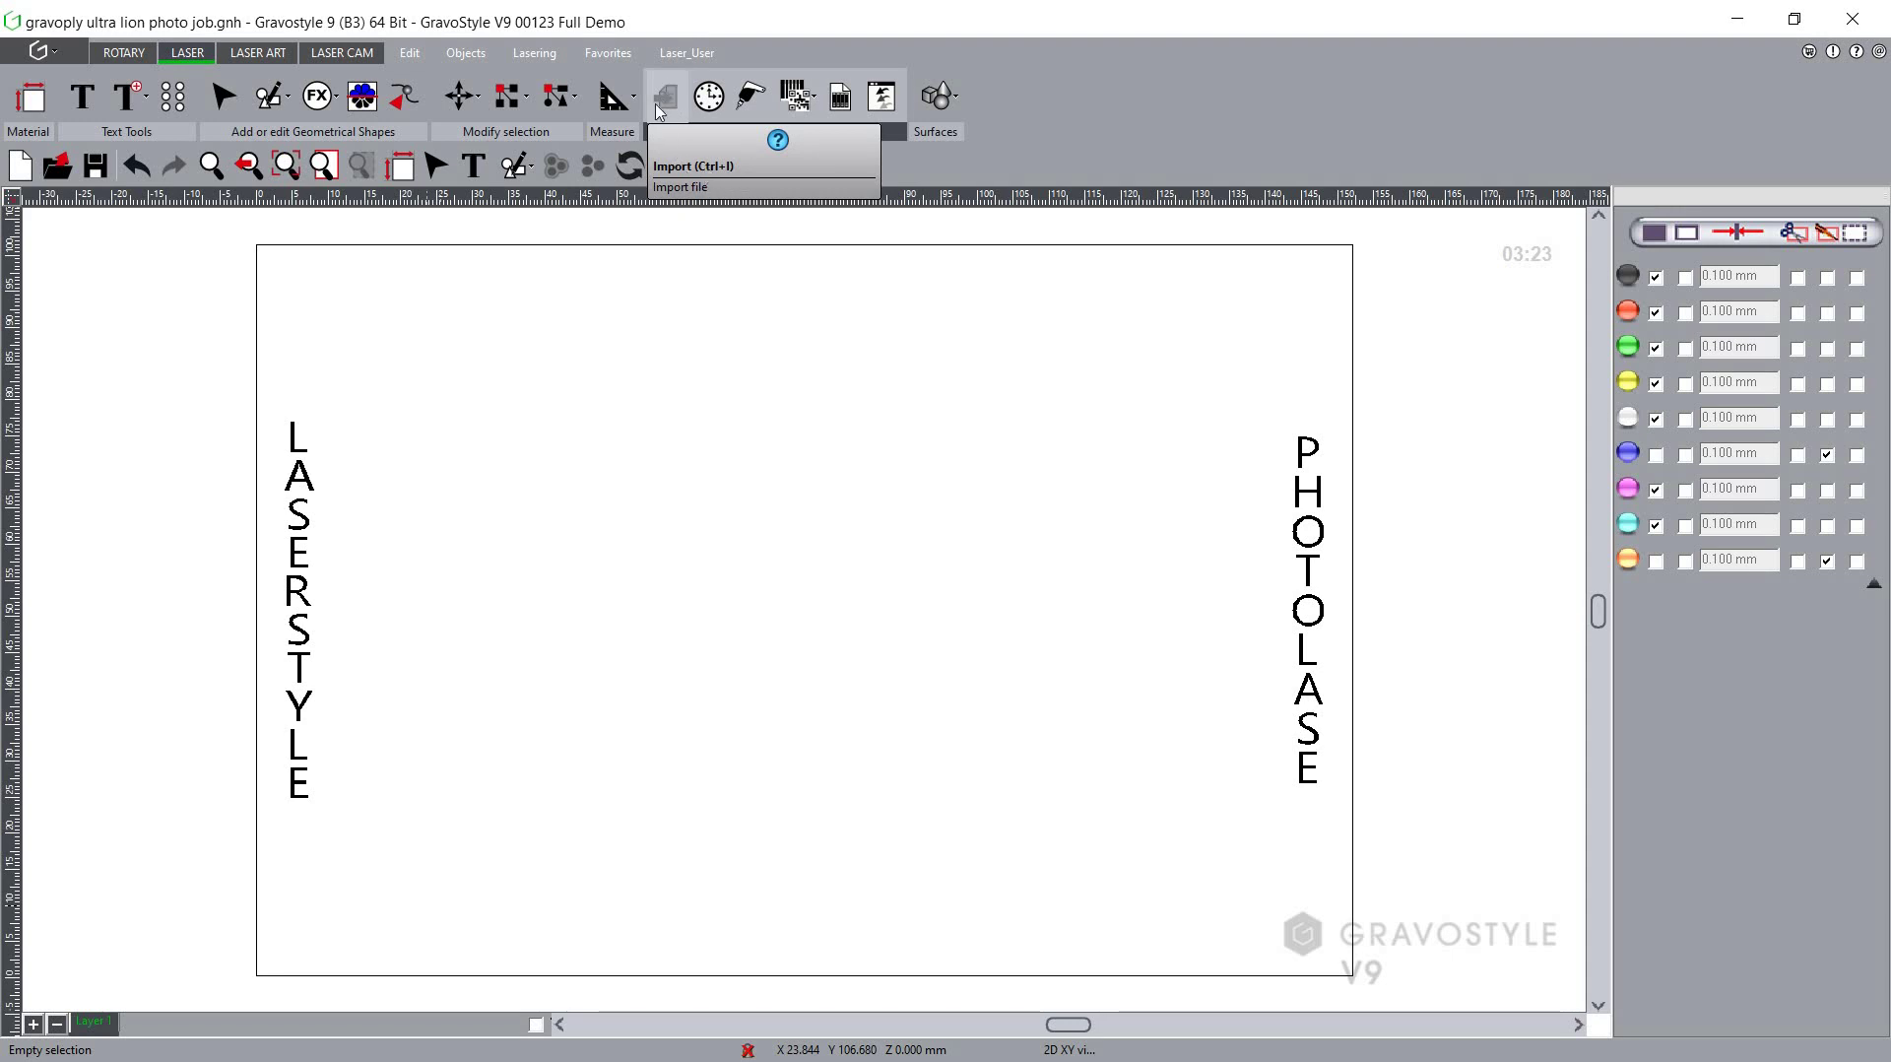
# Import the Oldman2 photo from the Draws folder into the job
pyautogui.click(44, 54)
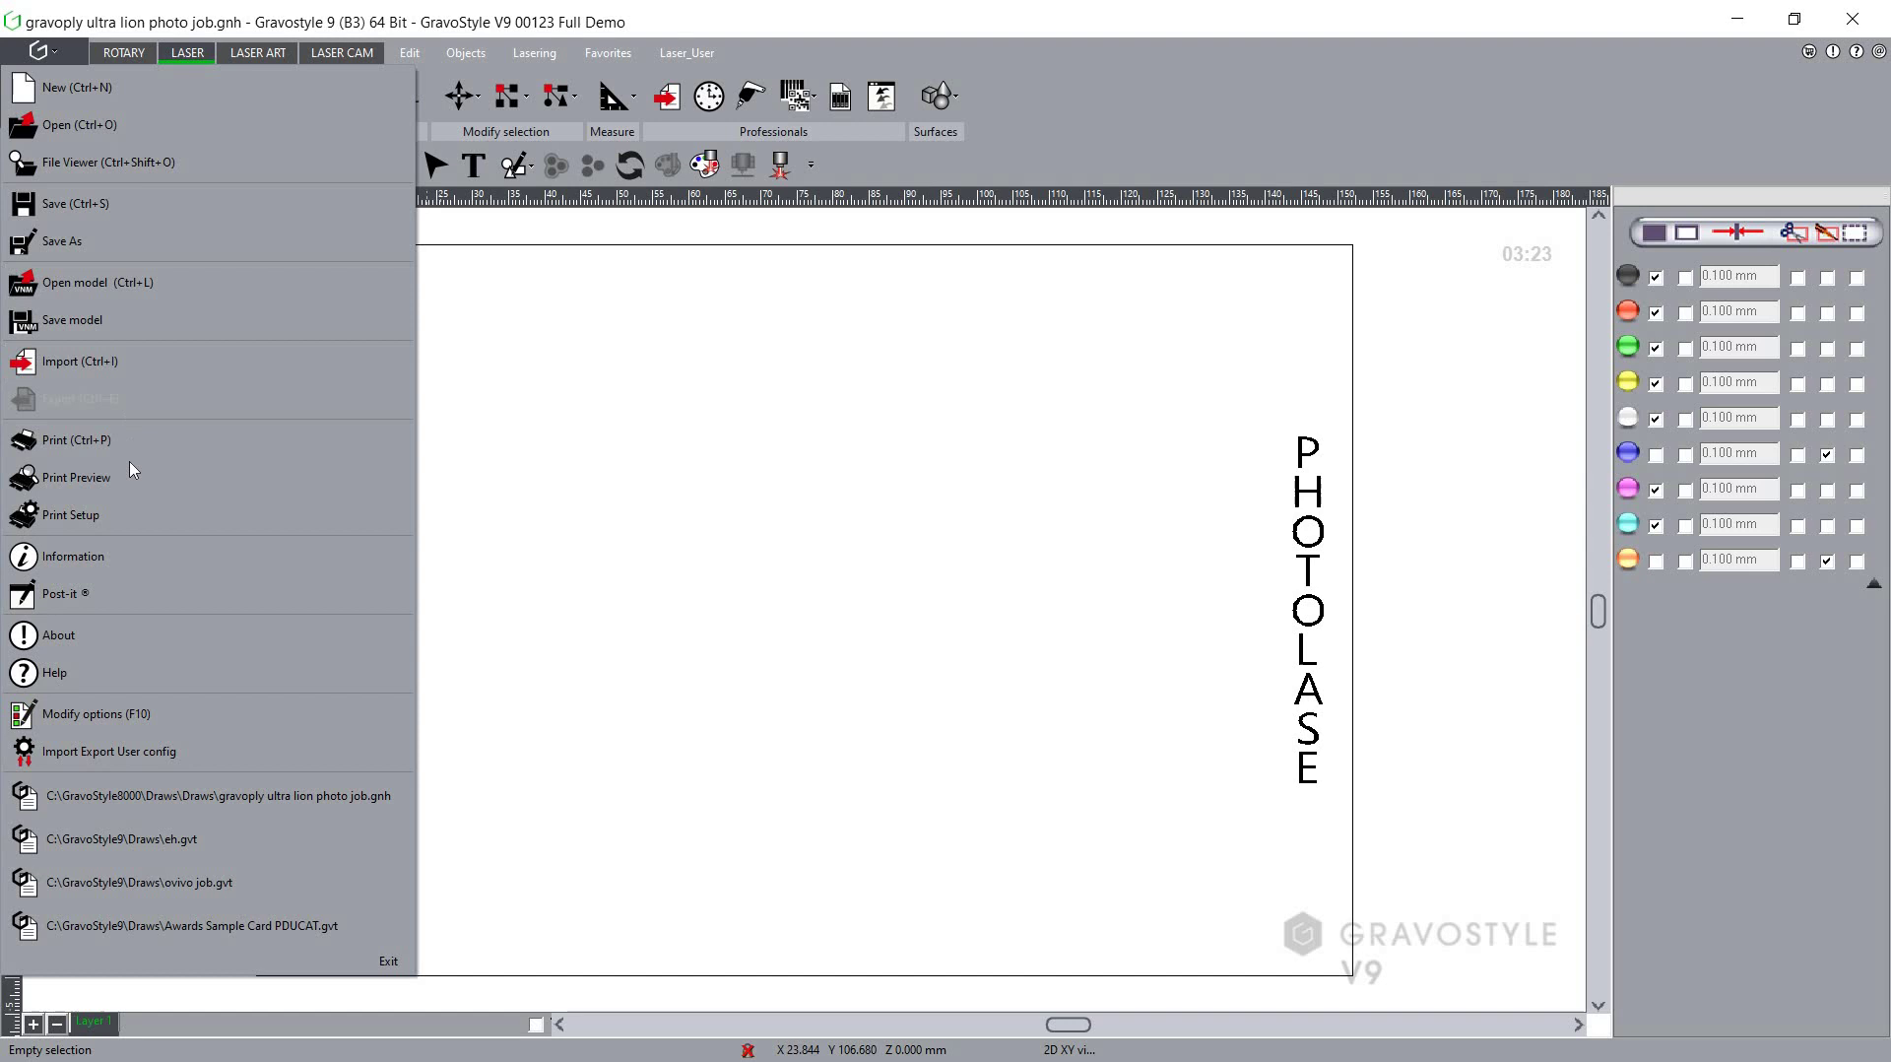
pyautogui.click(117, 364)
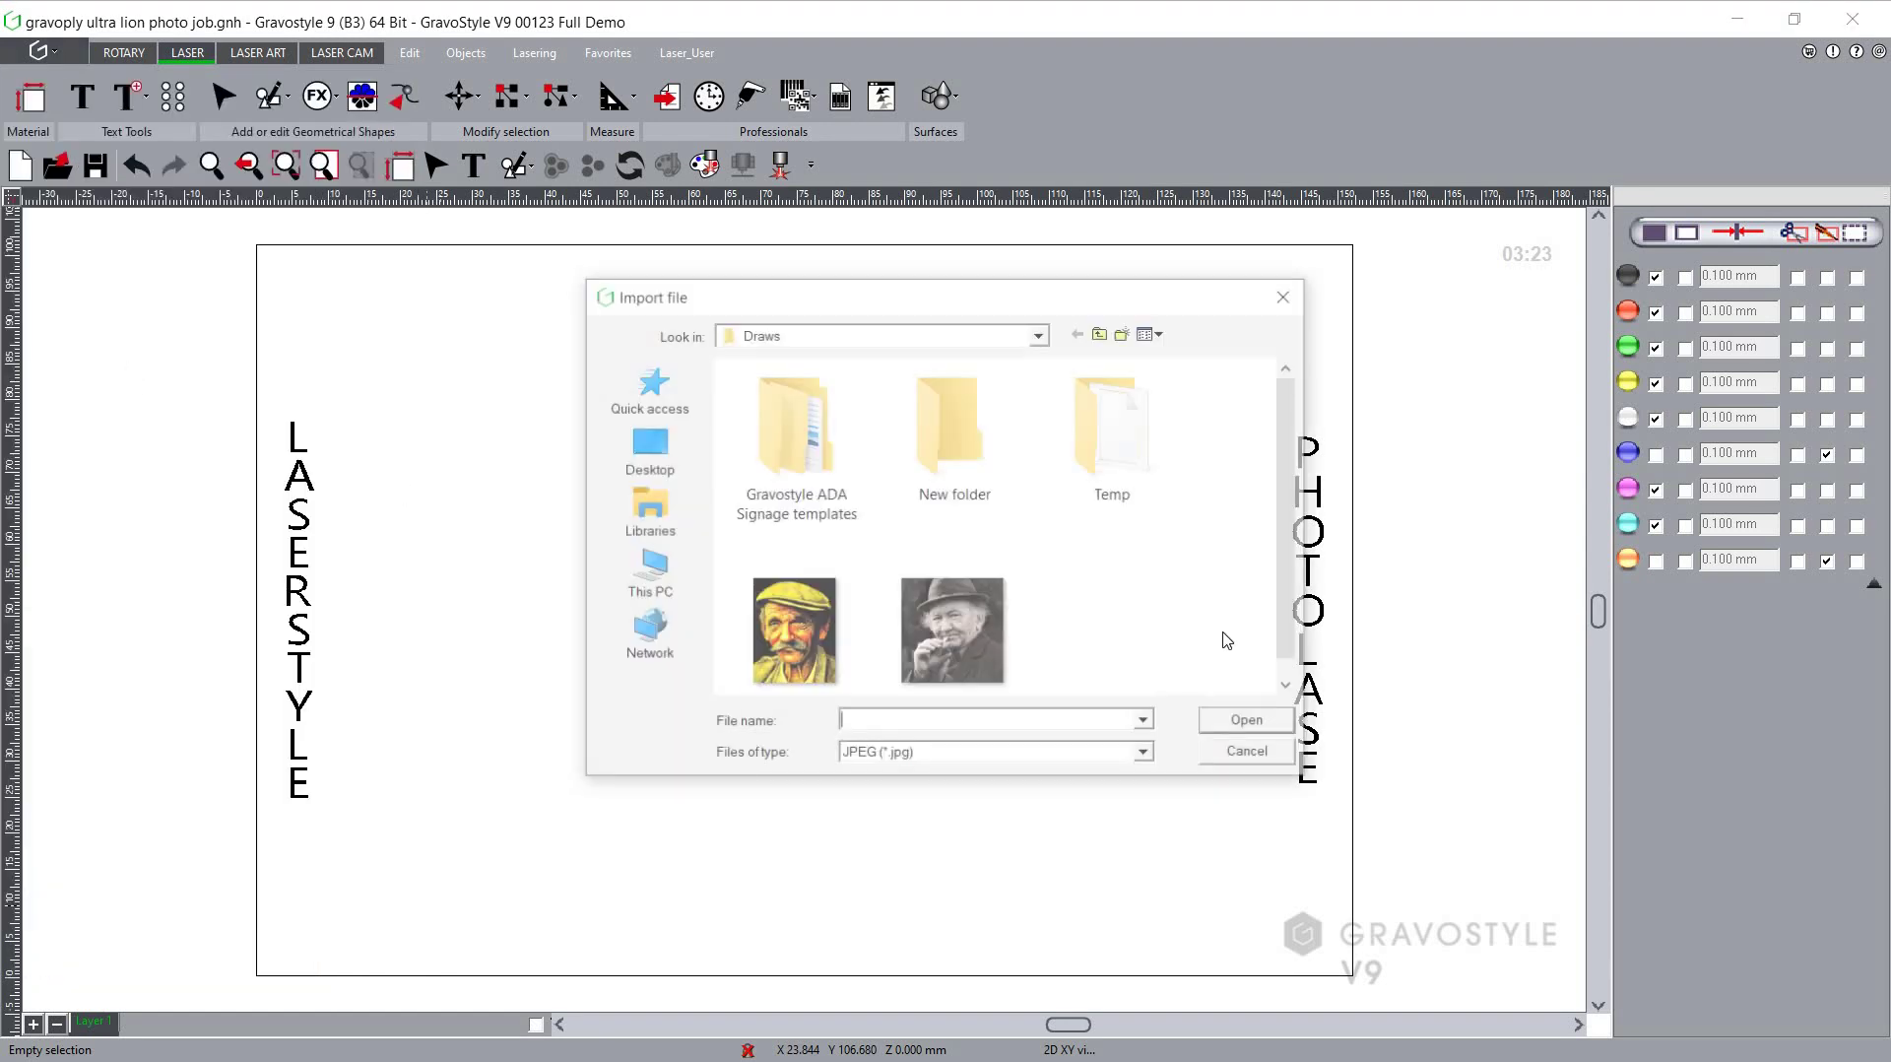
pyautogui.scroll(-1, 1297, 488)
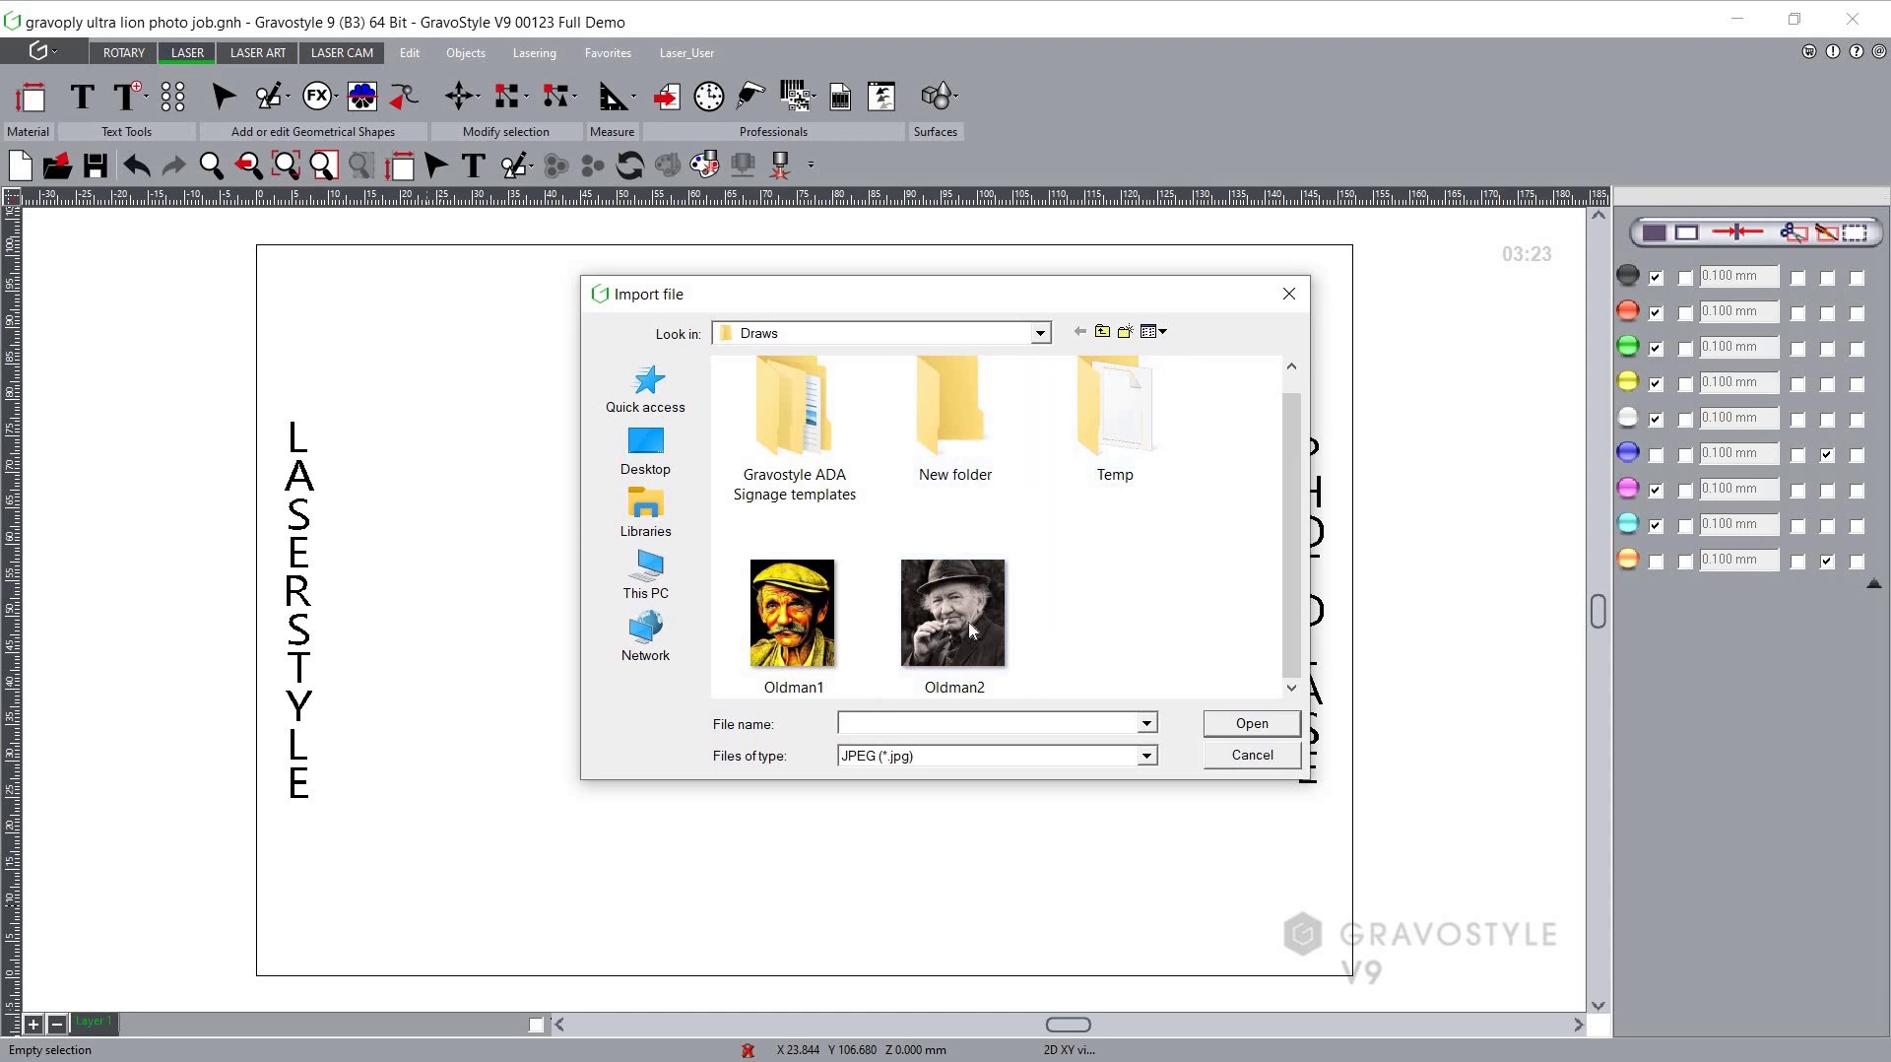
pyautogui.click(1000, 642)
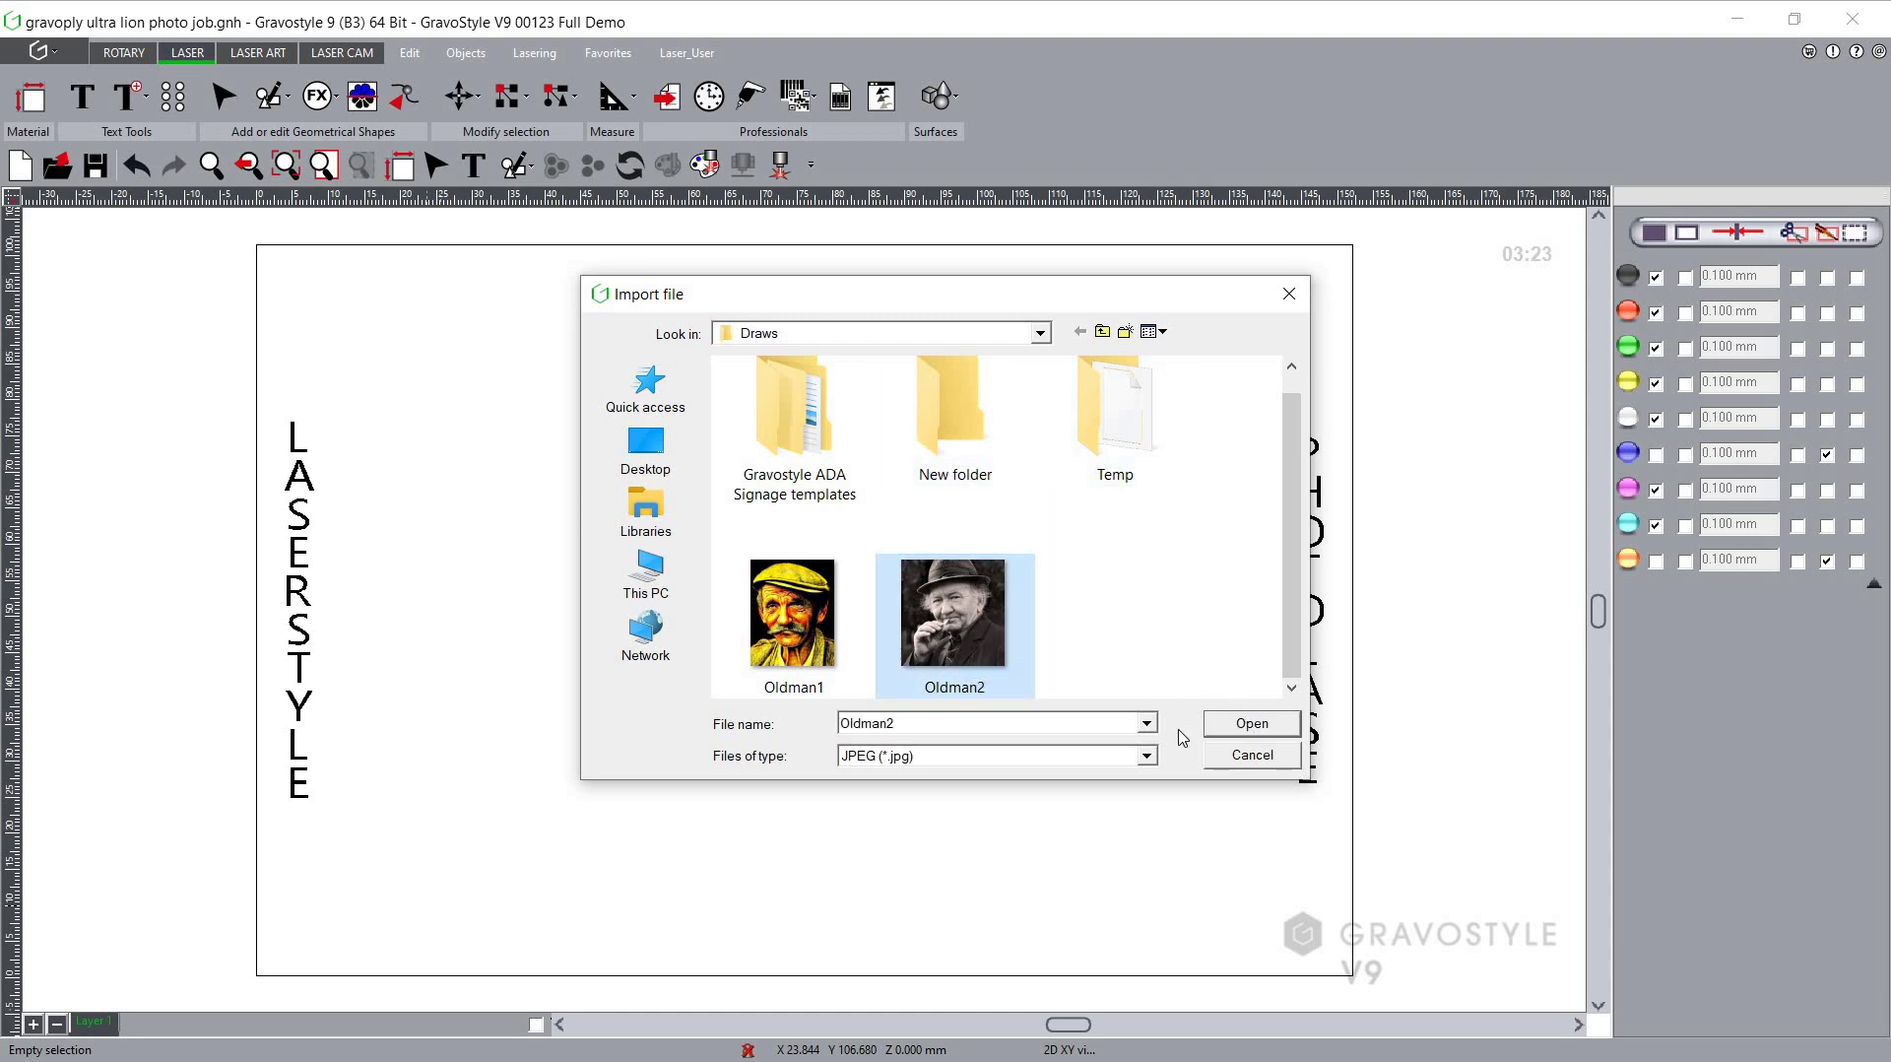
pyautogui.click(1265, 723)
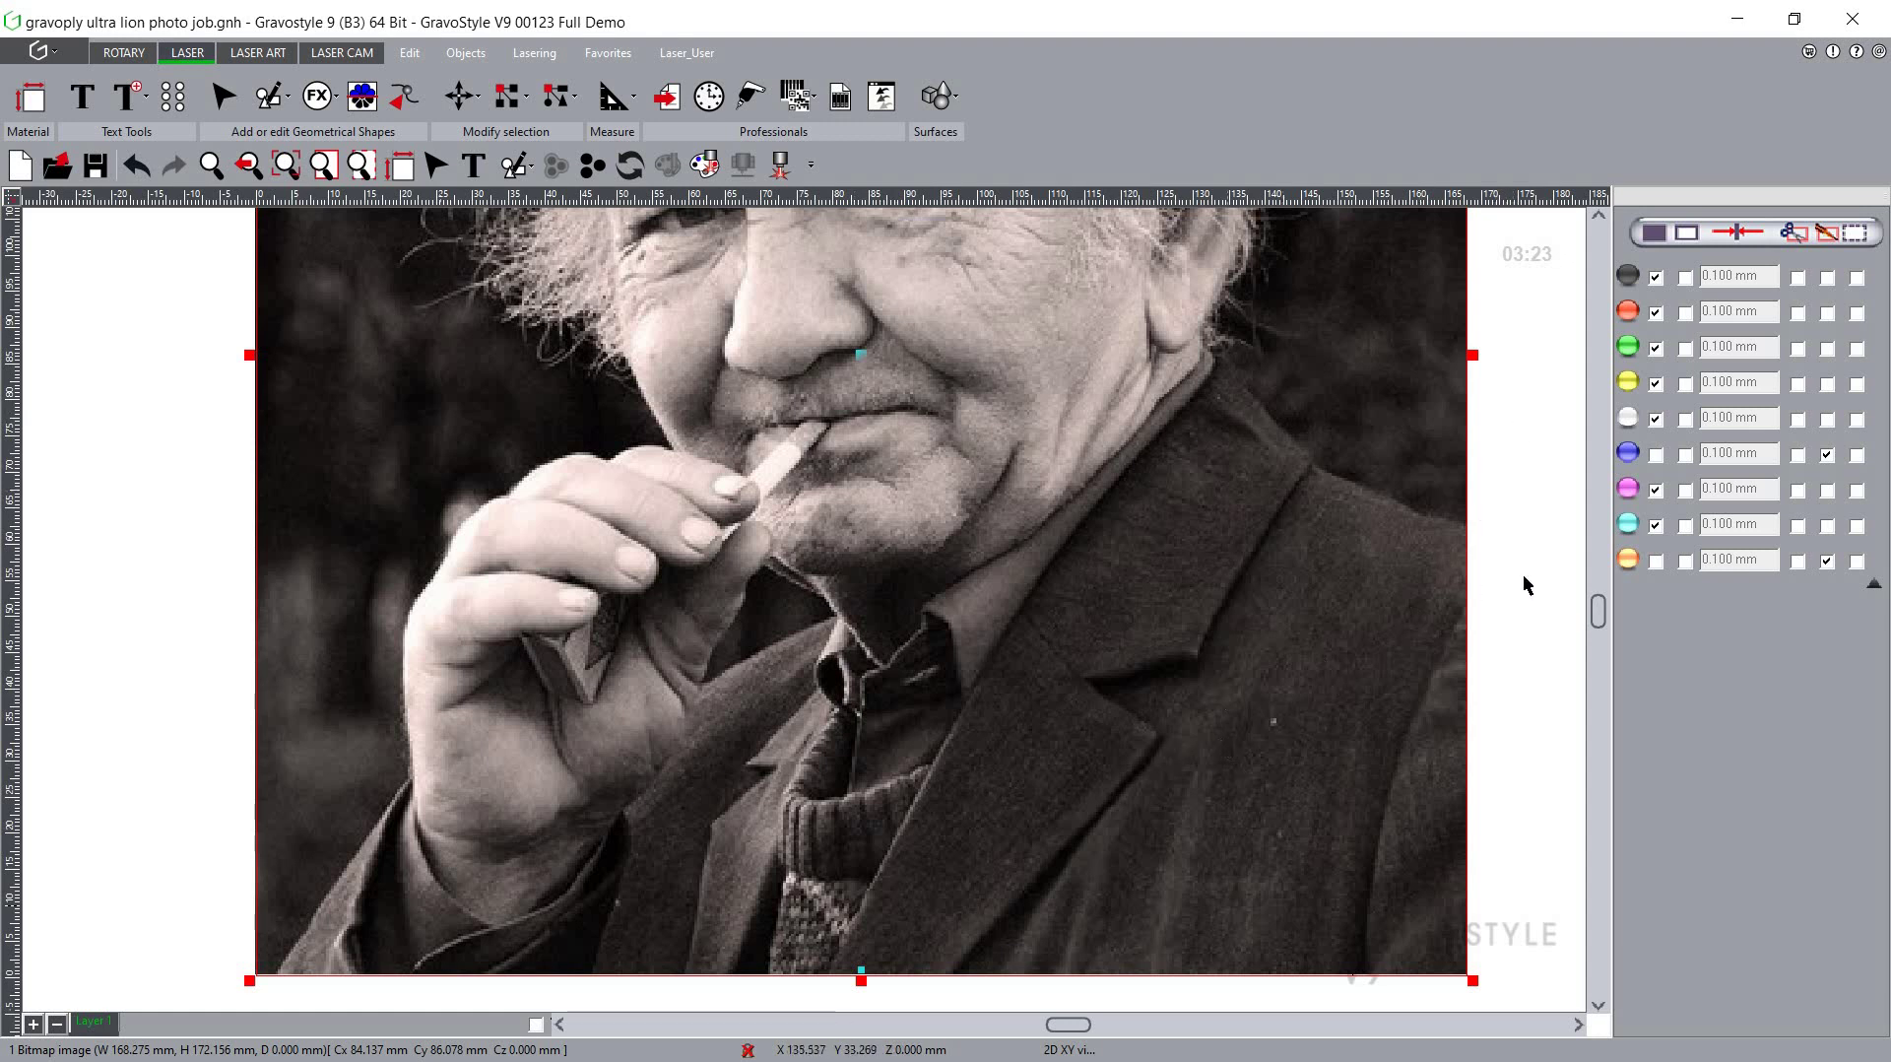
# Scale the Oldman2 photo to about 91 × 93 mm and place it between LASERSTYLE and PHOTOLASE
pyautogui.moveTo(1605, 590); pyautogui.dragTo(1605, 568)
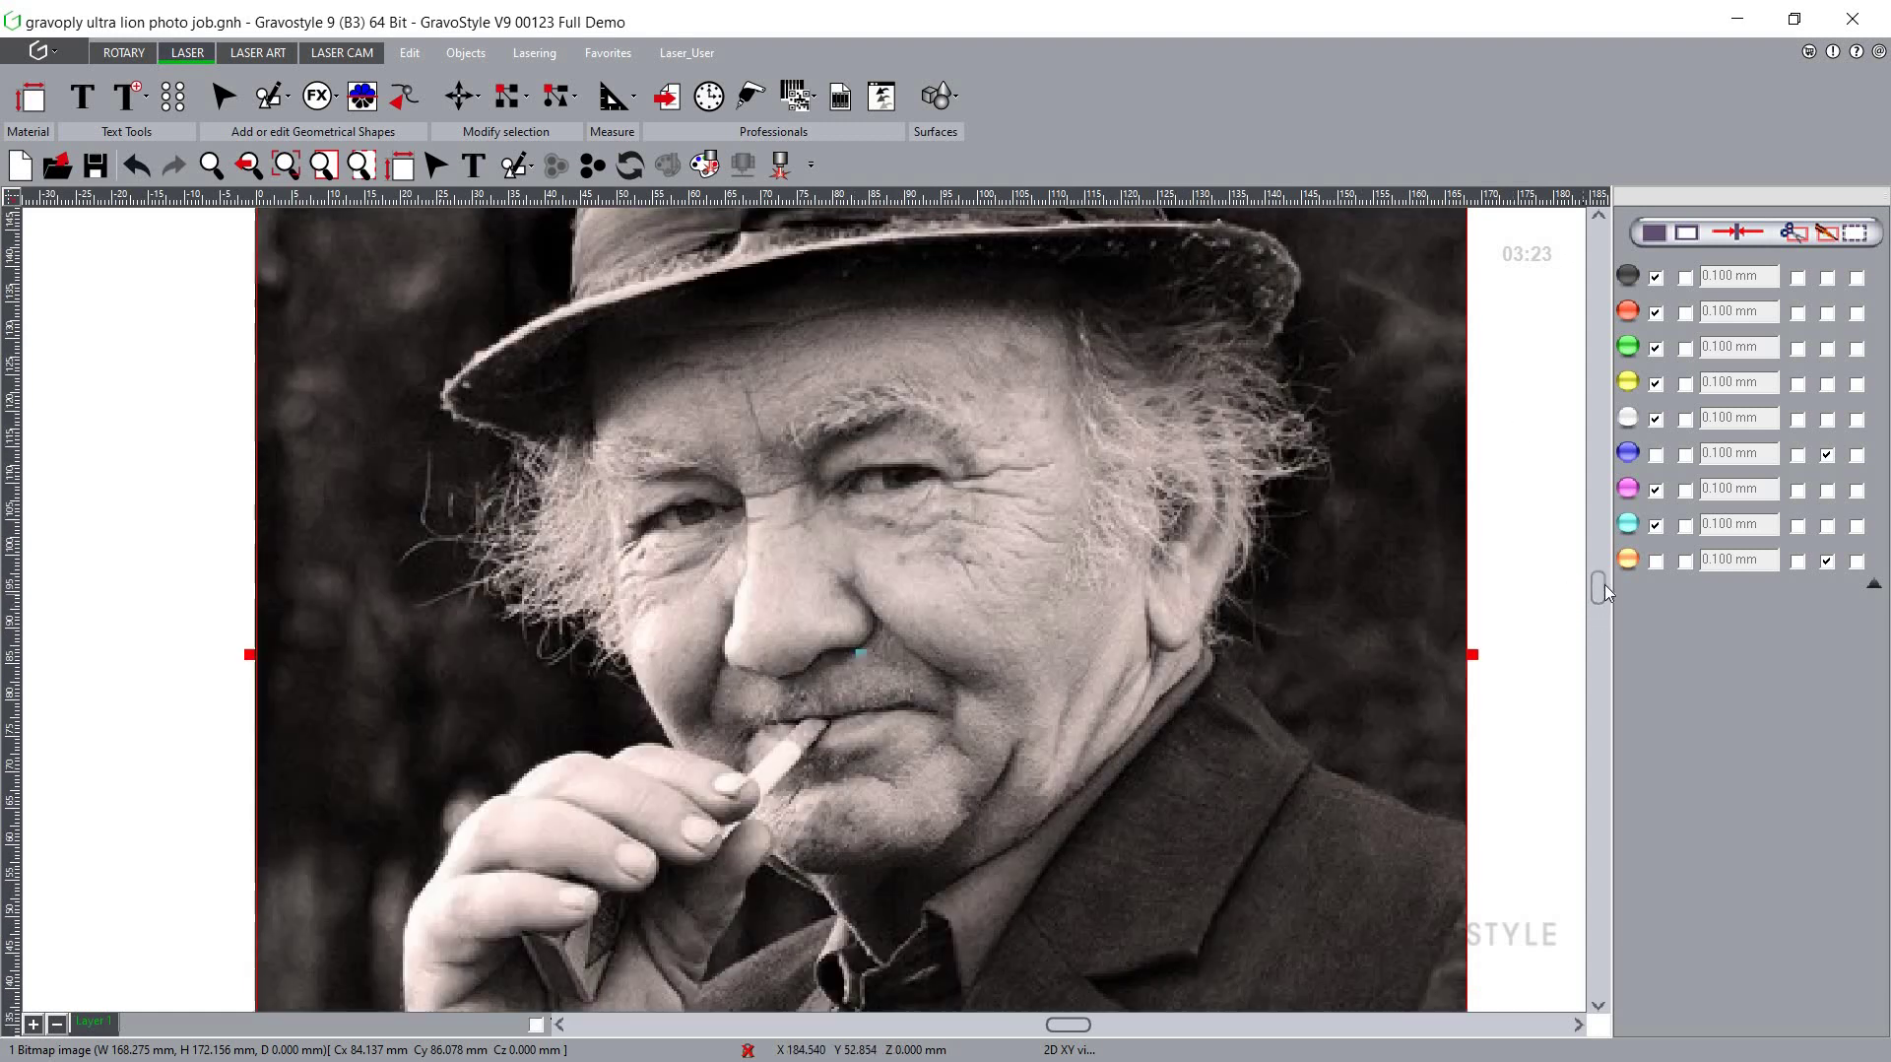
pyautogui.click(290, 171)
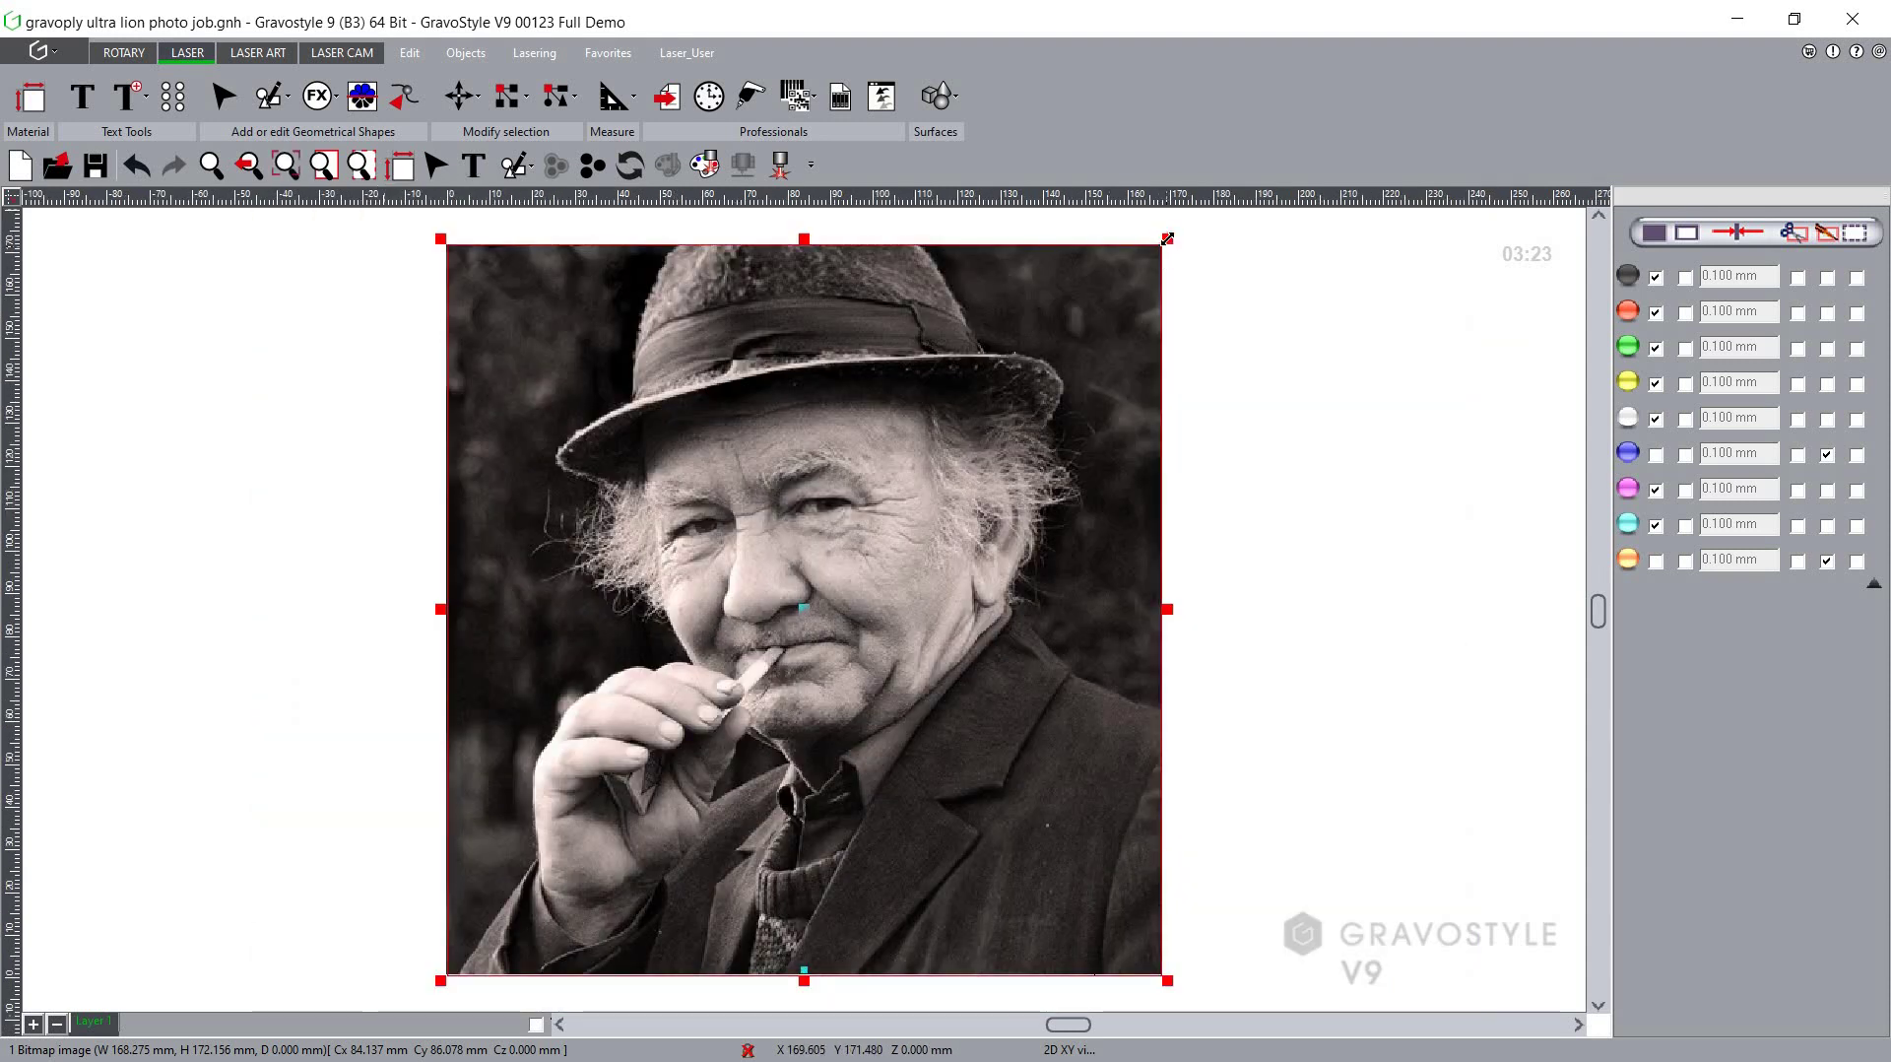
pyautogui.moveTo(1167, 239); pyautogui.dragTo(797, 579)
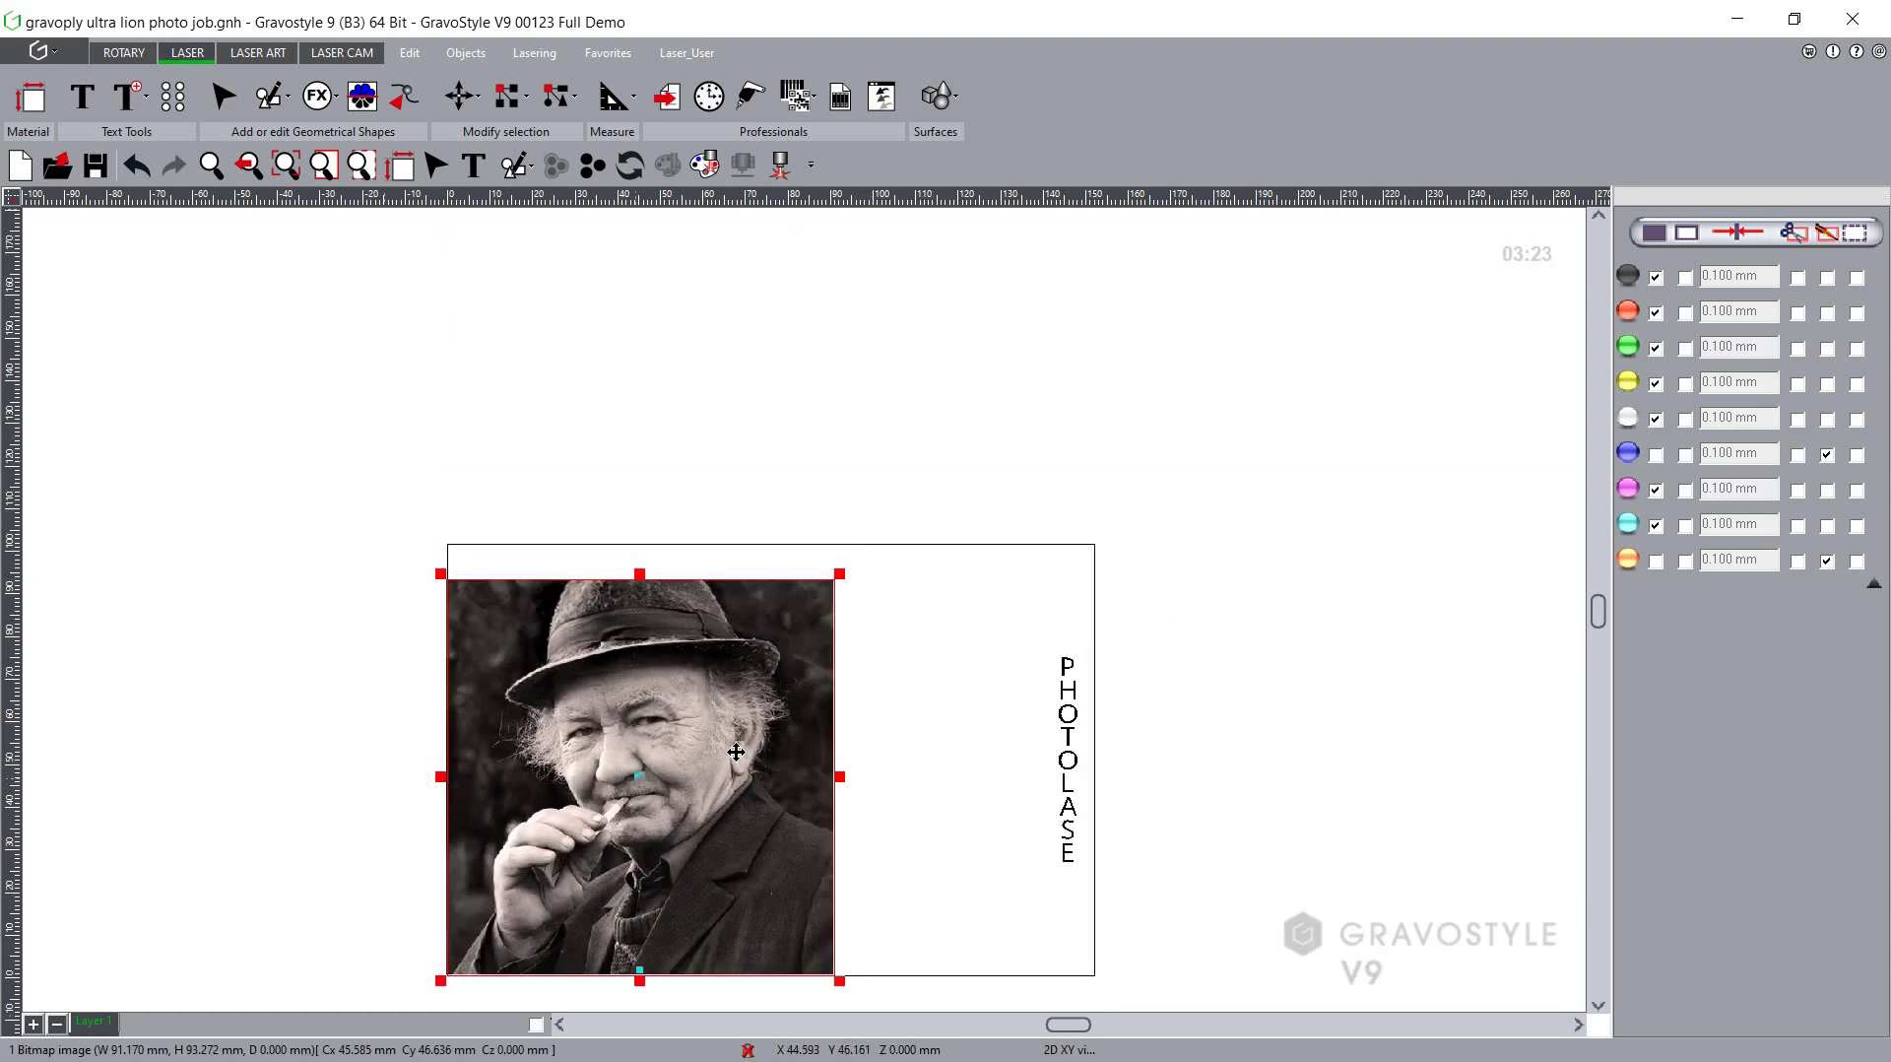
pyautogui.moveTo(666, 787); pyautogui.dragTo(802, 761)
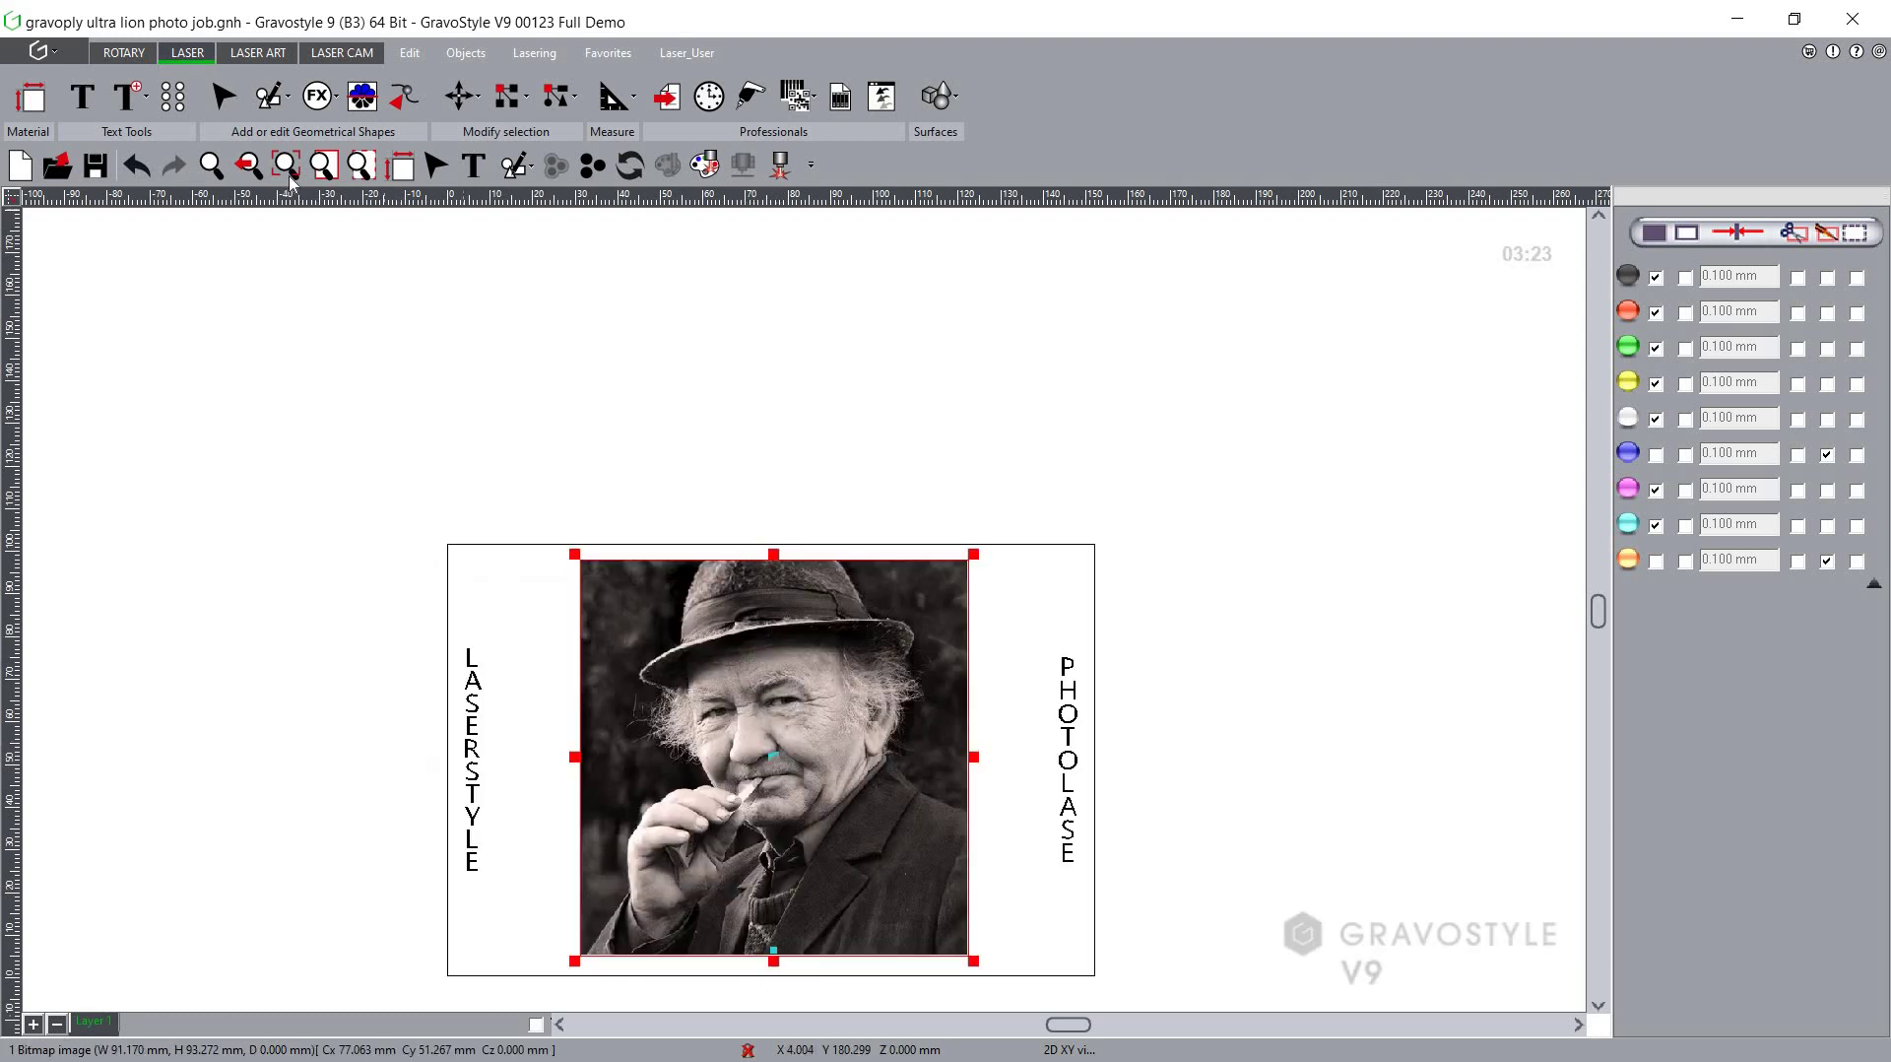
pyautogui.click(287, 169)
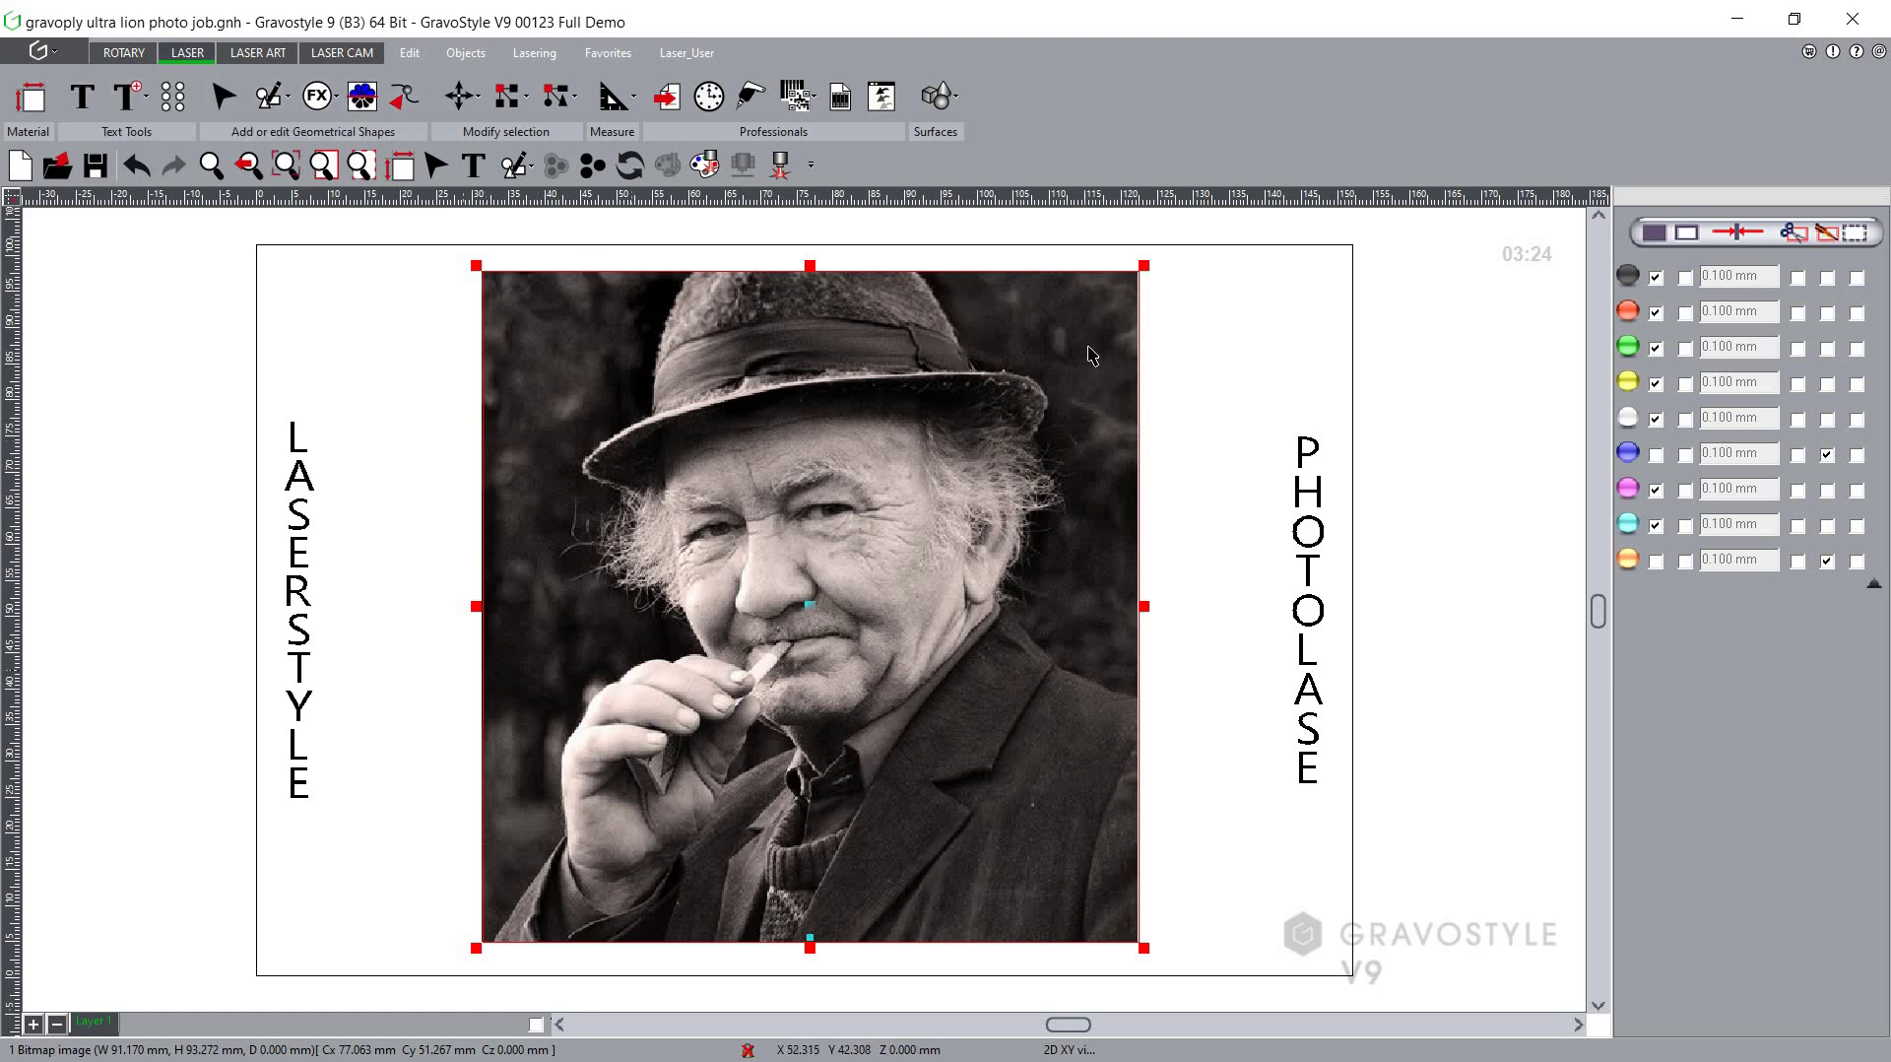
# Select the old man photo and open it in PhotoLase from the Objects tab
pyautogui.click(1140, 309)
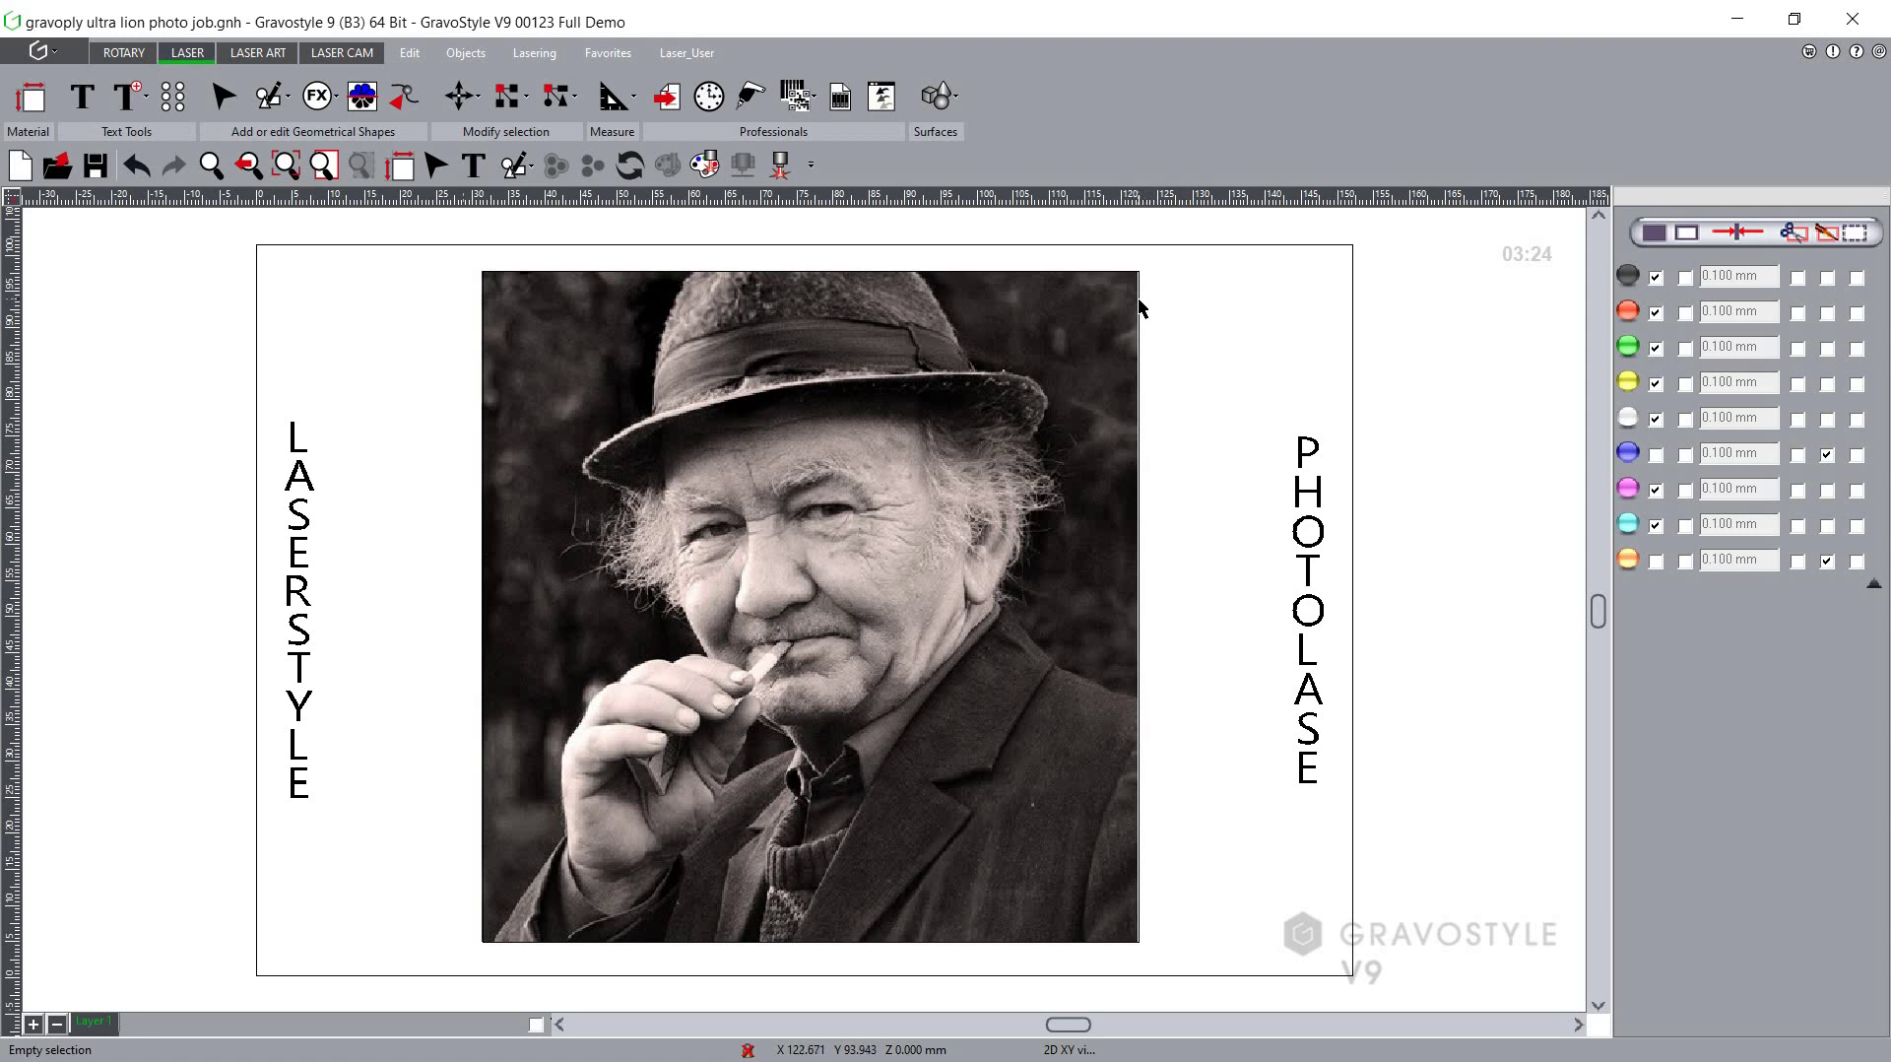
pyautogui.click(1103, 301)
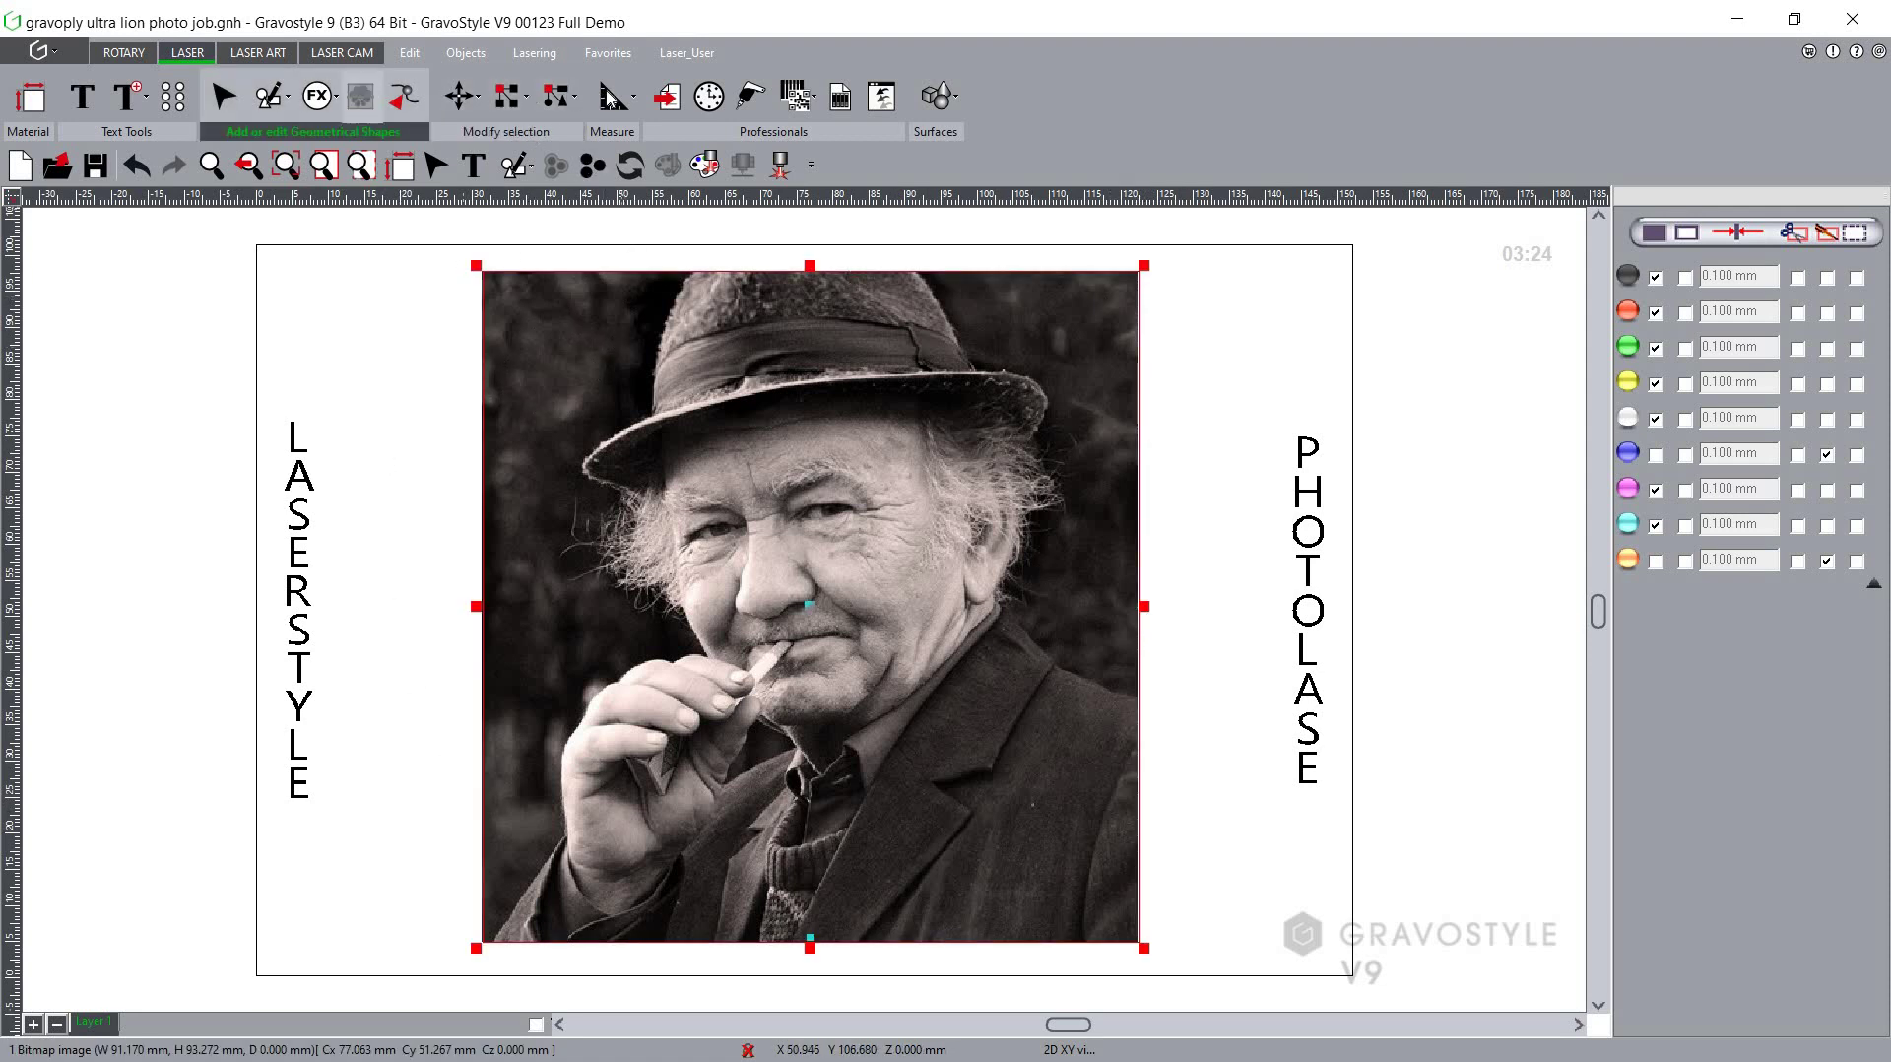
pyautogui.click(463, 56)
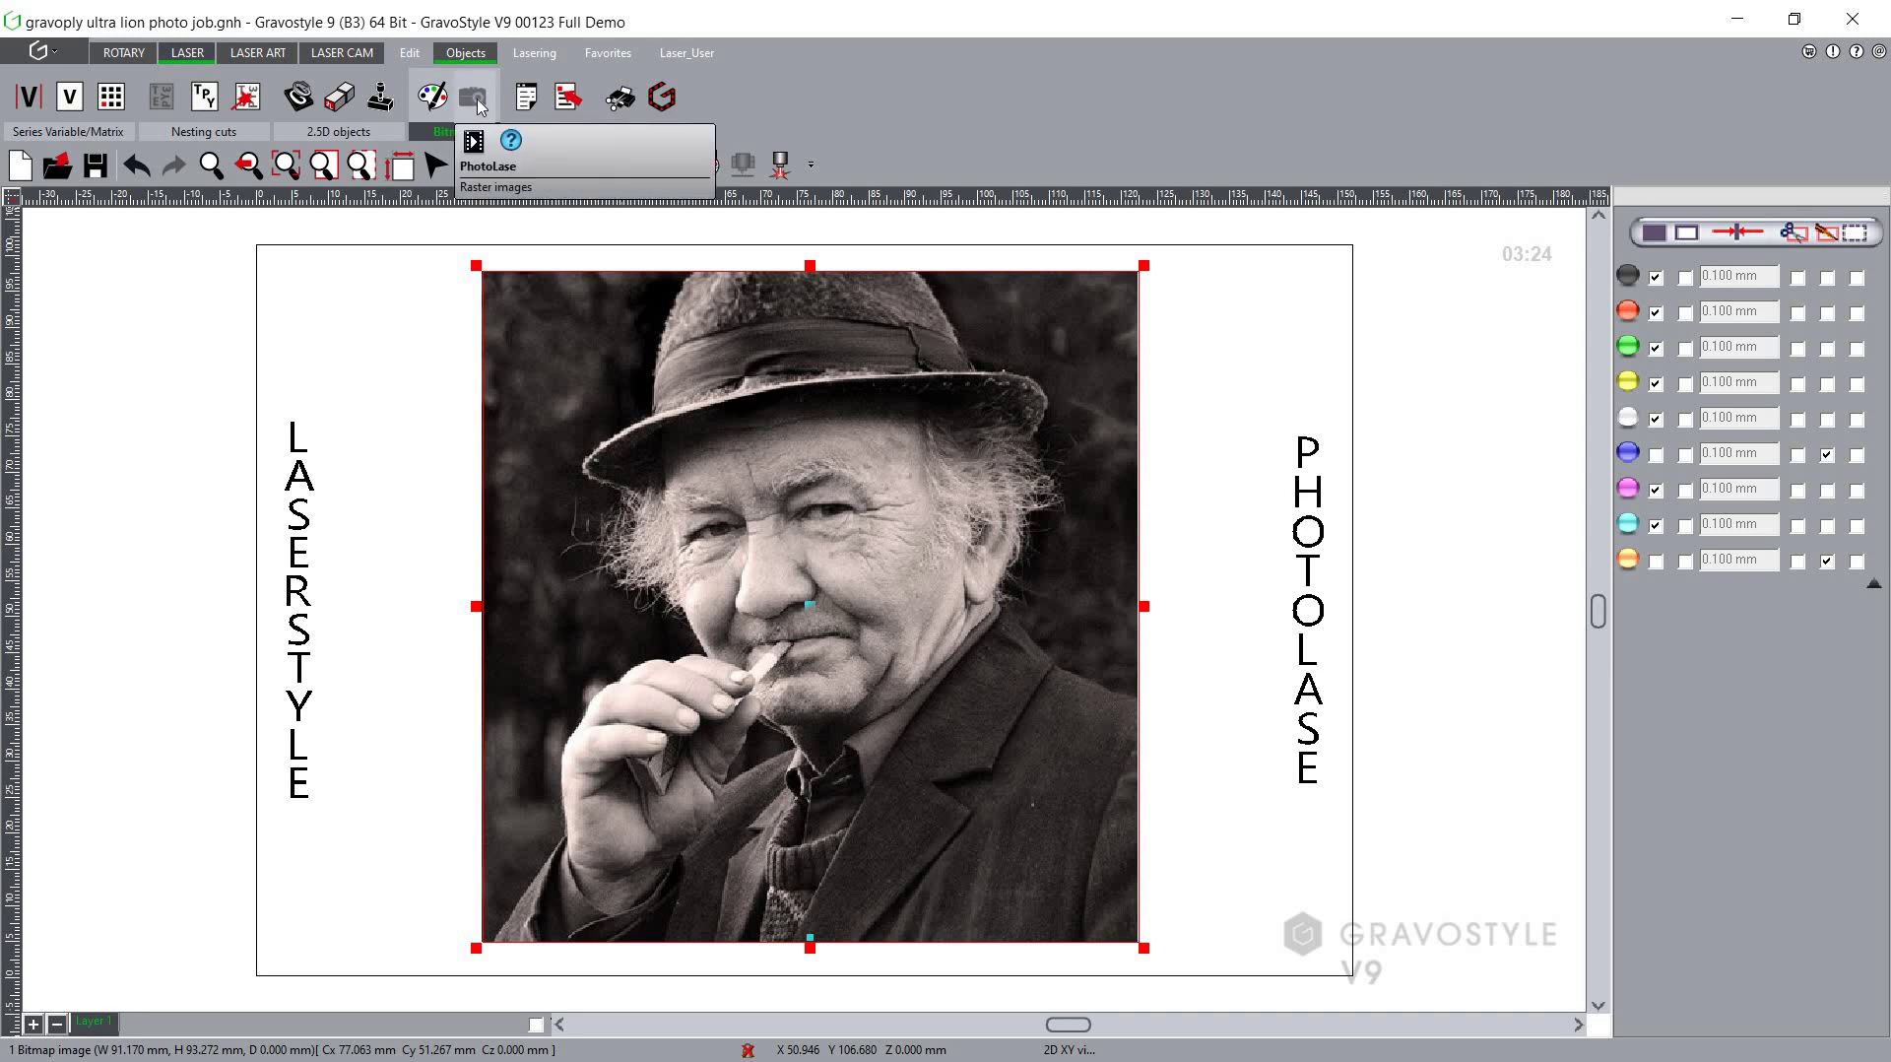
pyautogui.click(476, 98)
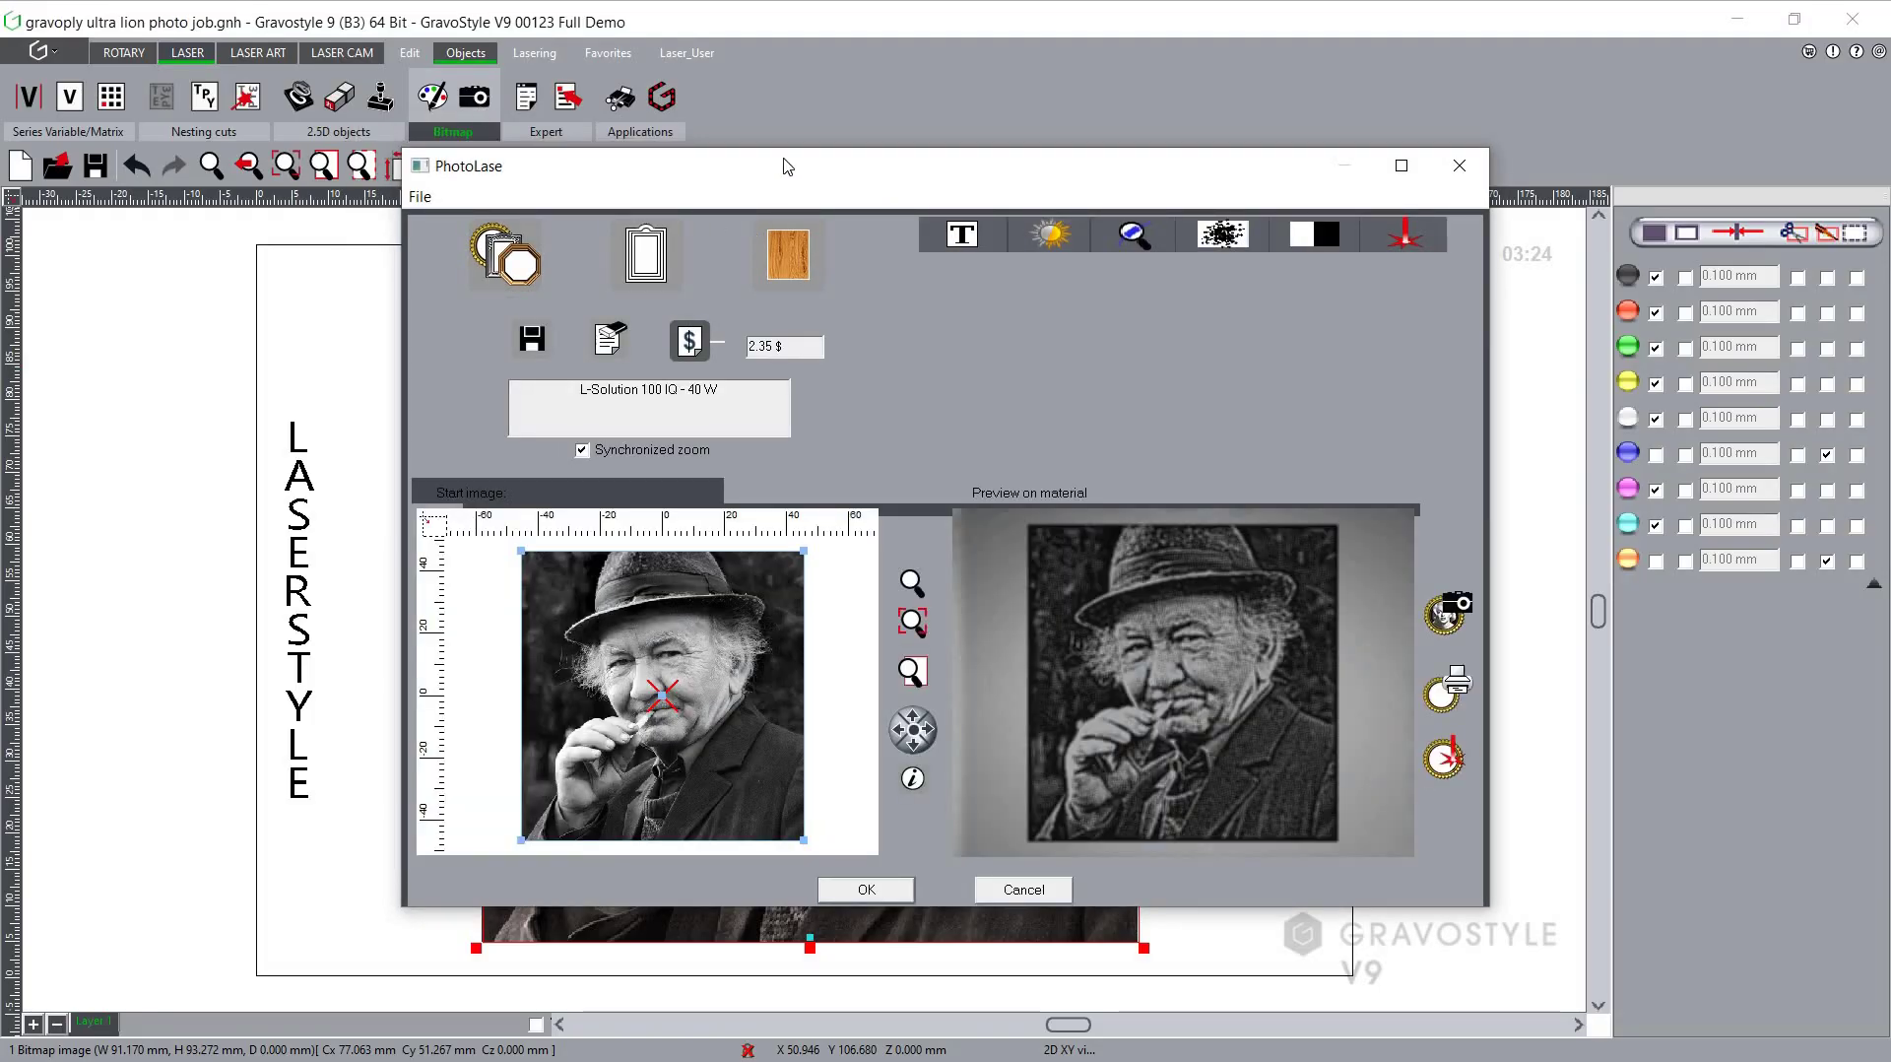
pyautogui.moveTo(788, 165); pyautogui.dragTo(667, 122)
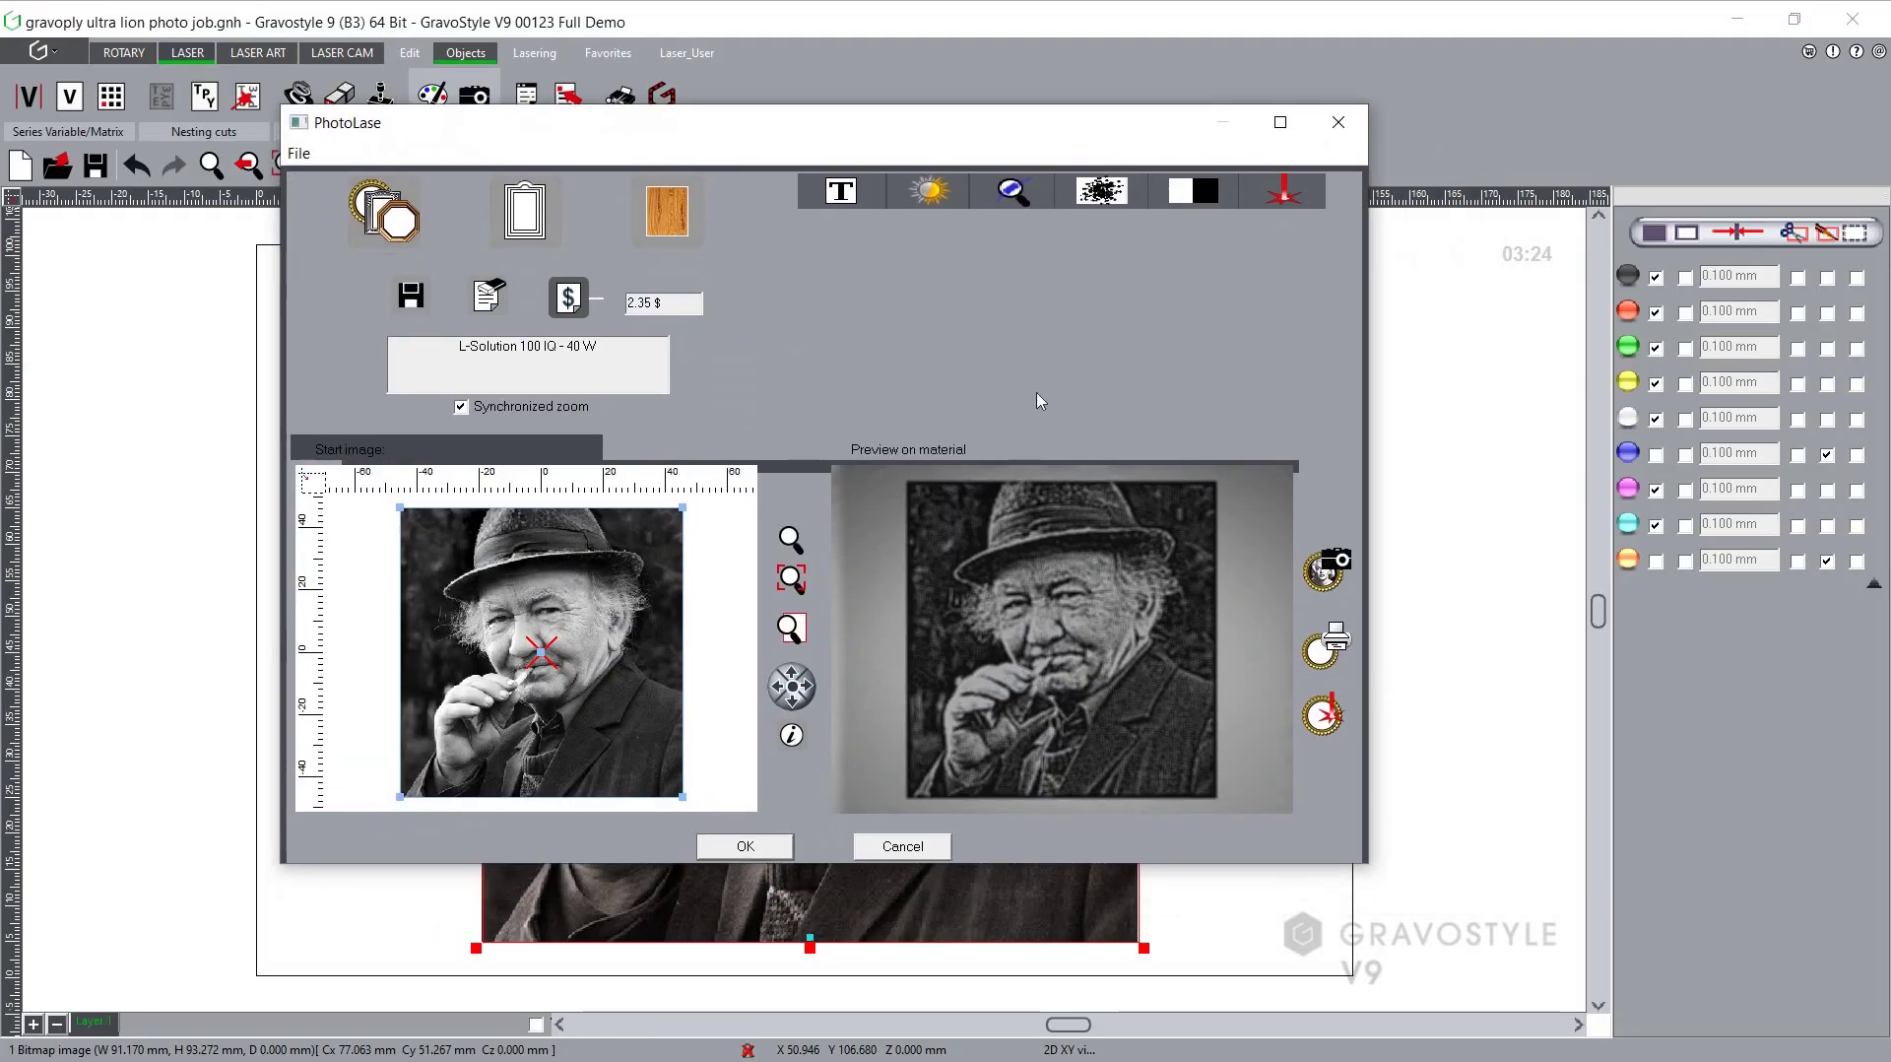
# Maximise the PhotoLase window and confirm GravoMetal Alu as the engraving material
pyautogui.click(1280, 124)
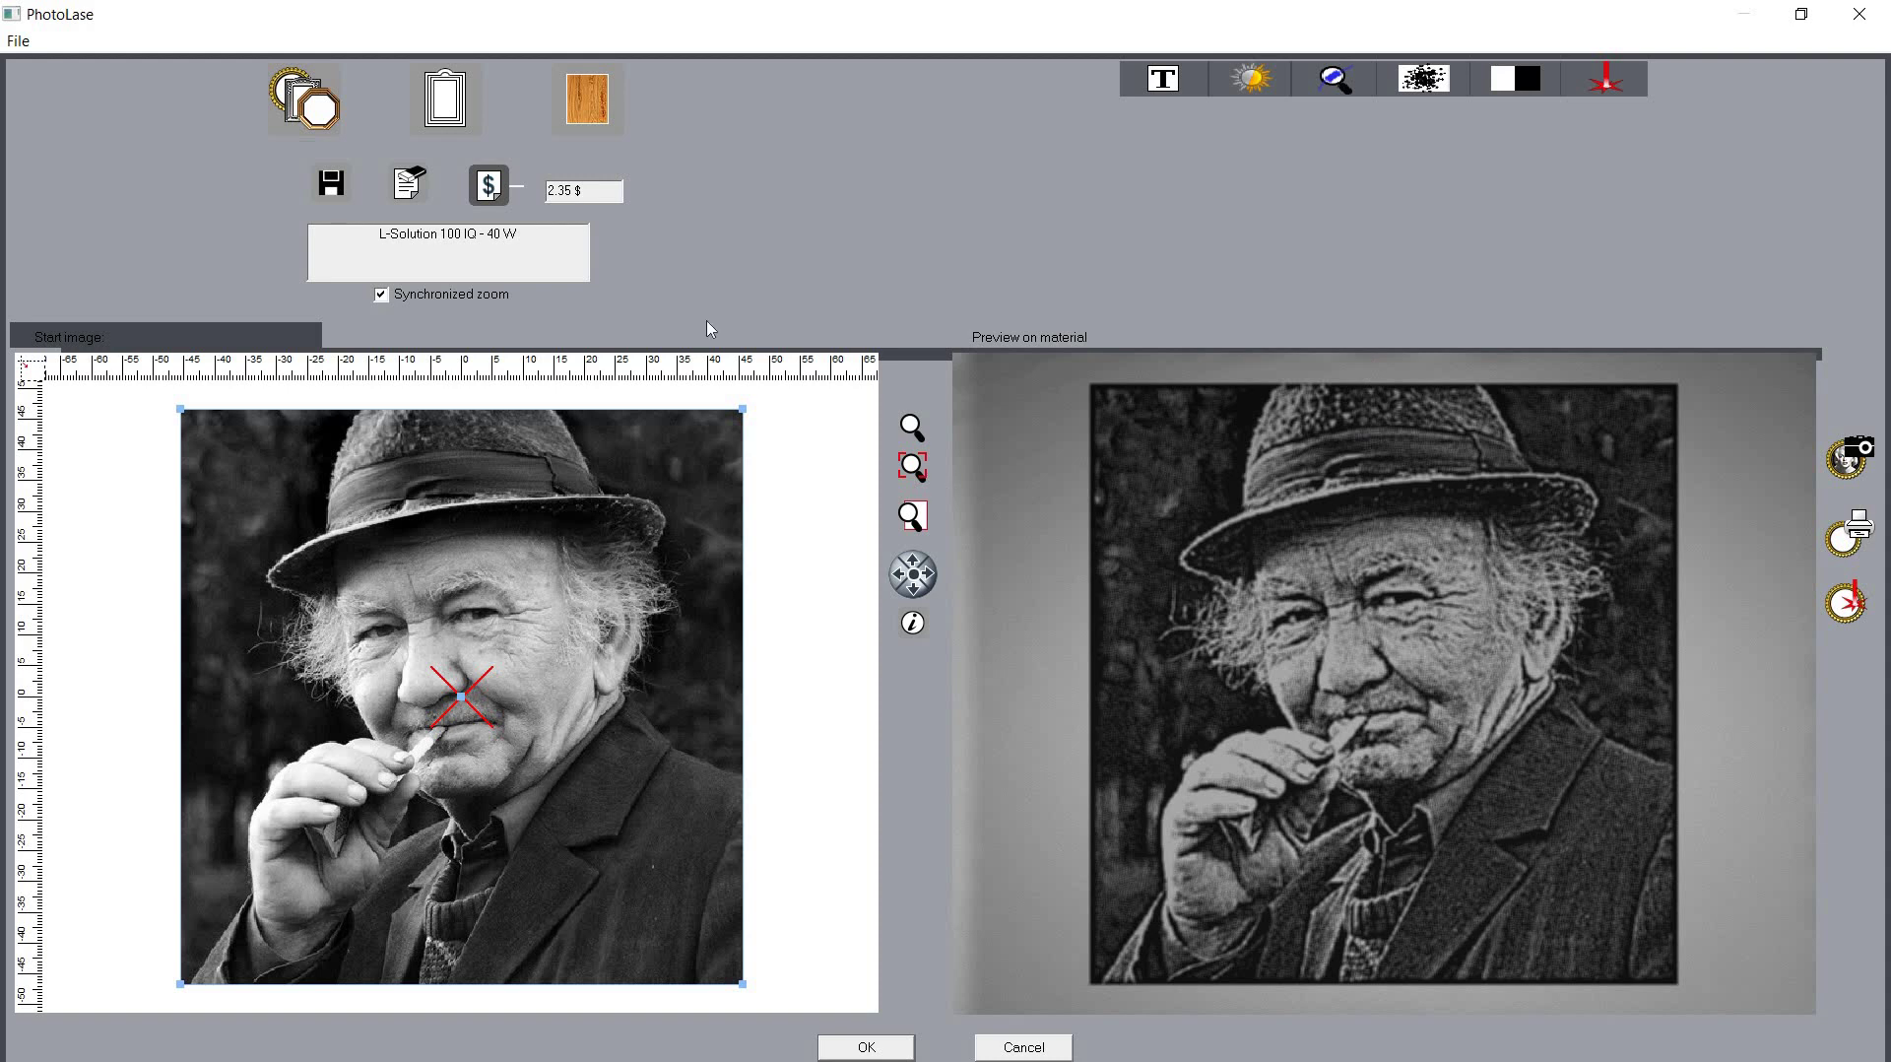
pyautogui.click(597, 98)
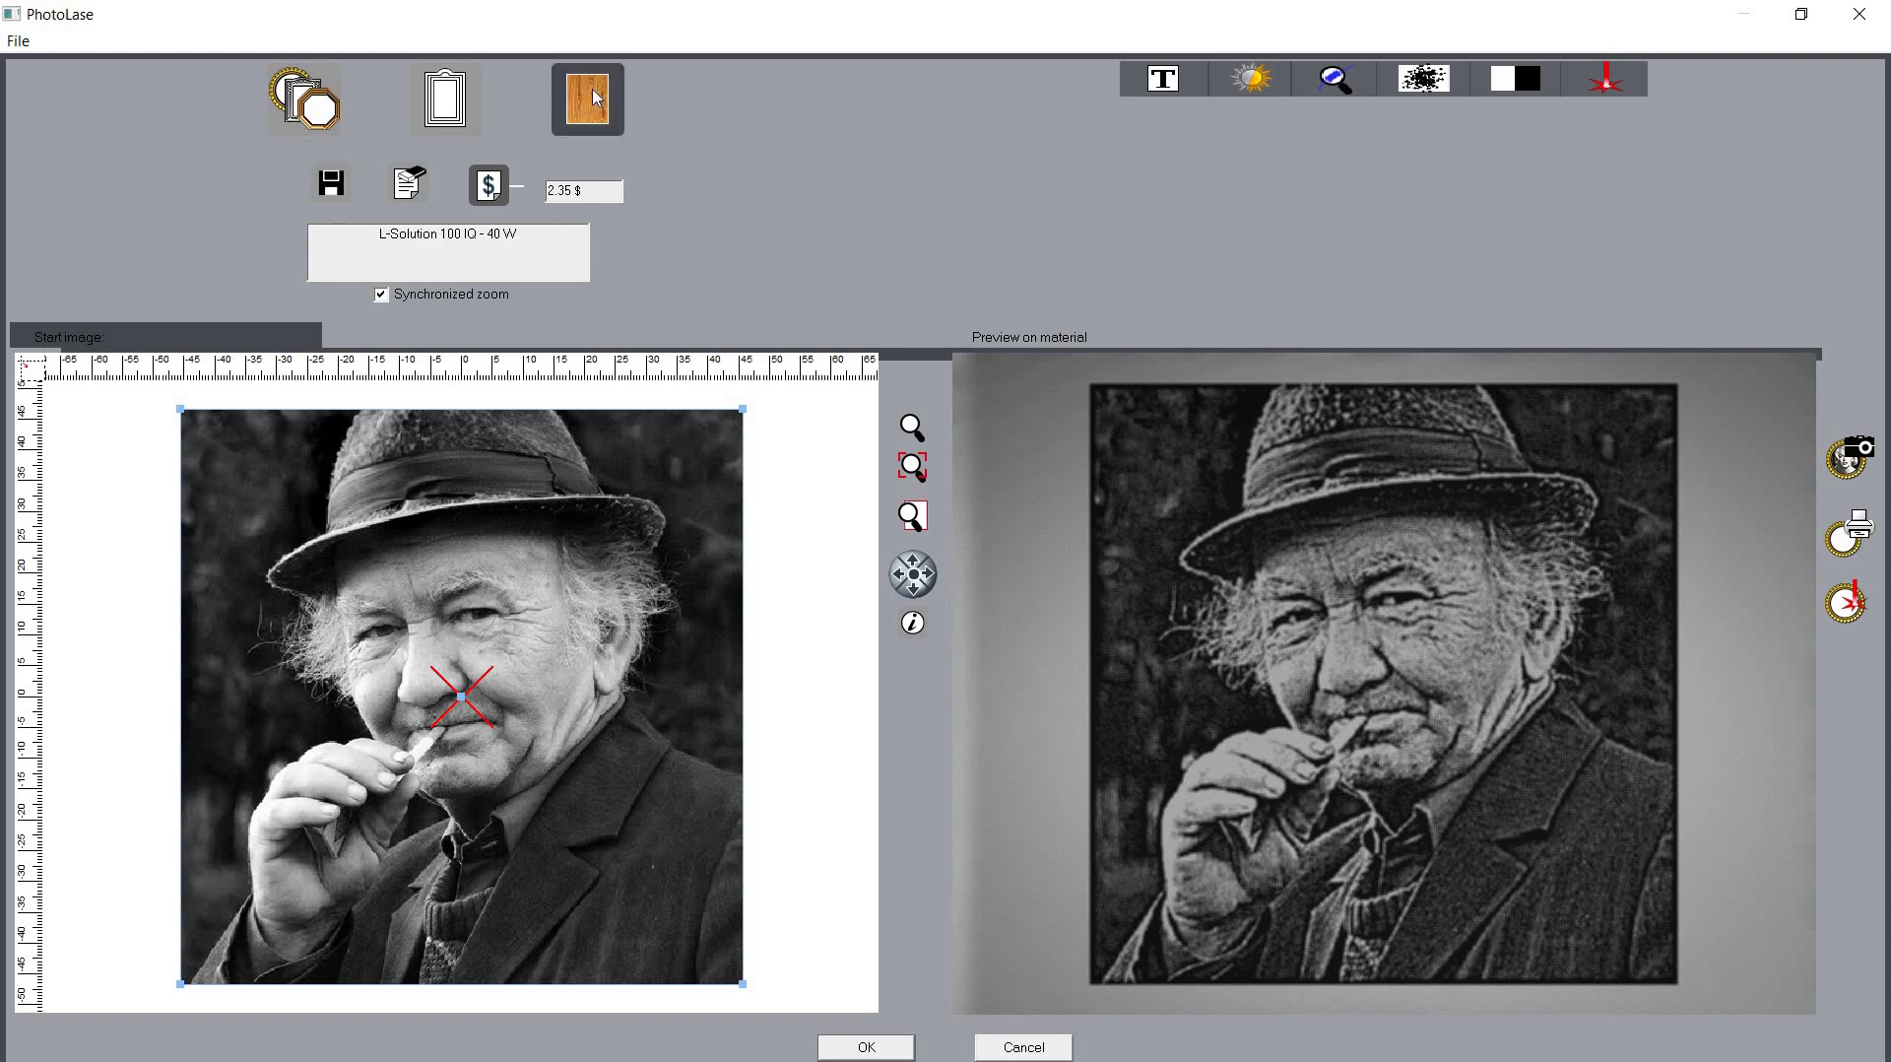
pyautogui.moveTo(761, 597); pyautogui.dragTo(850, 592)
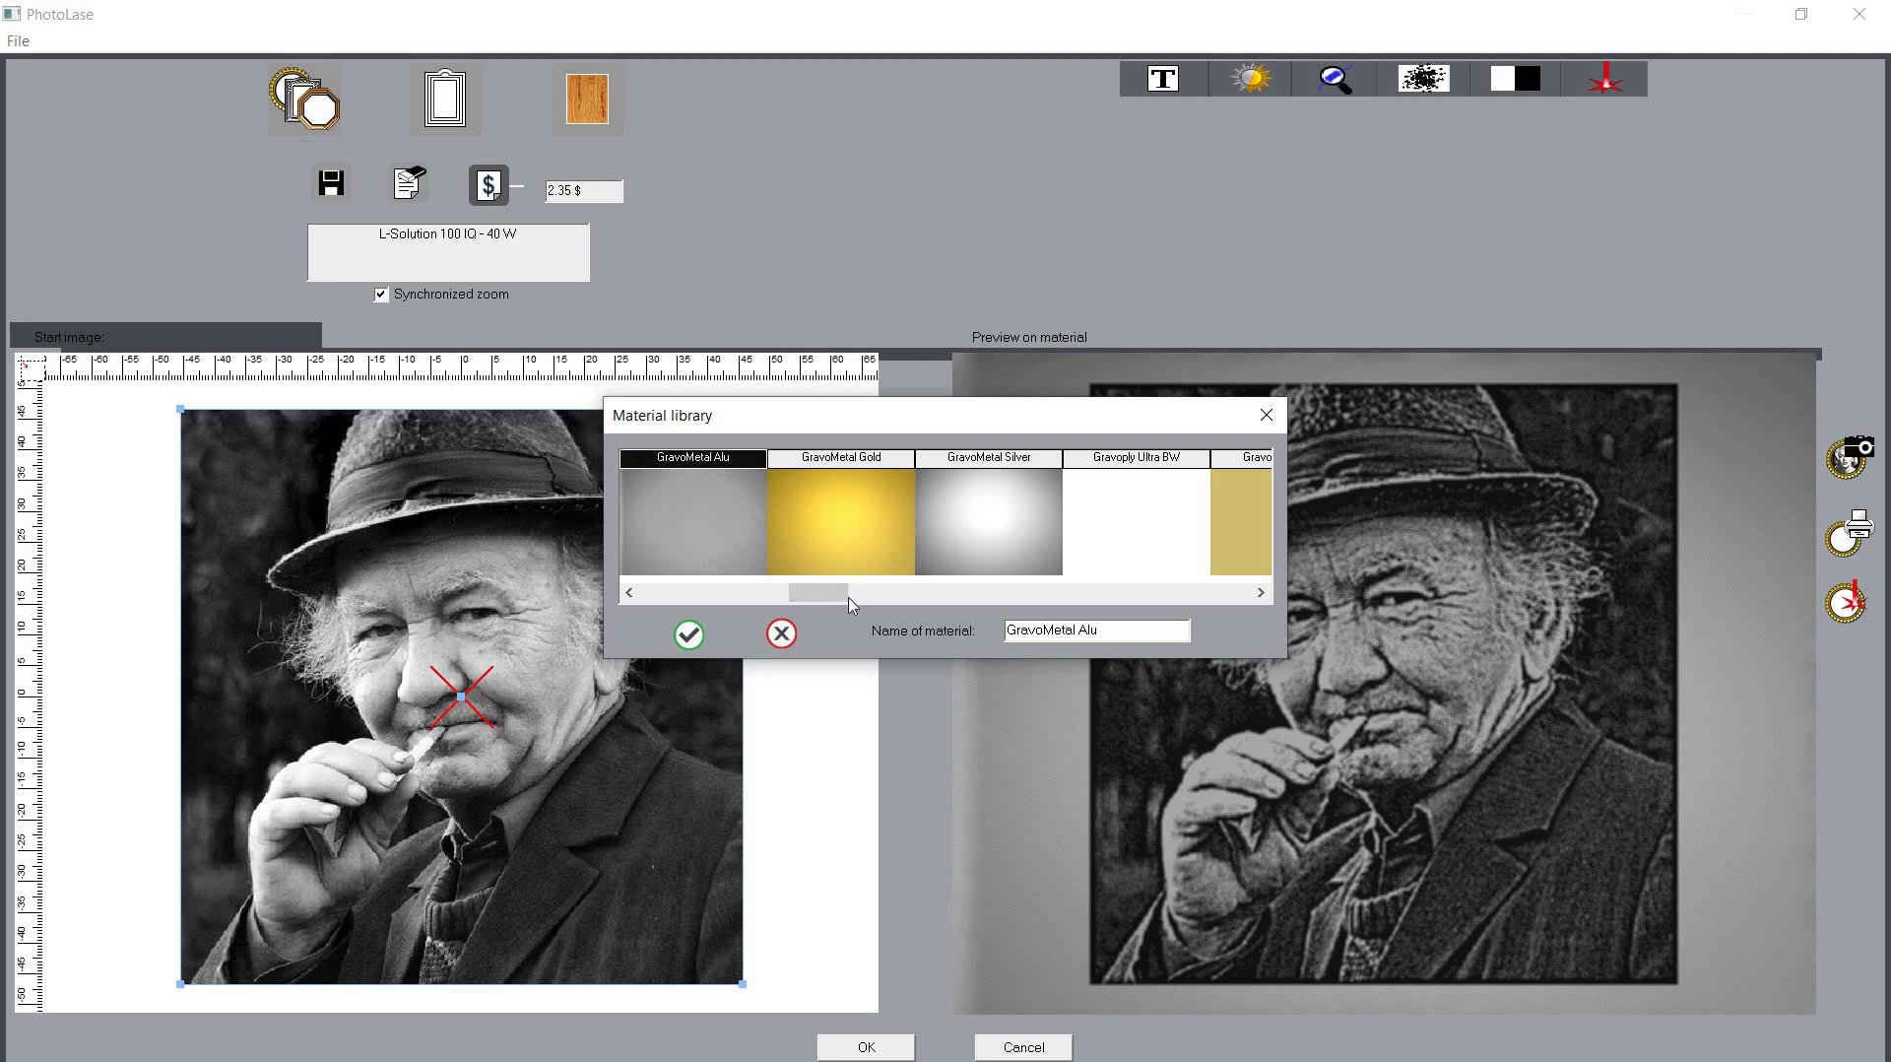
pyautogui.click(690, 634)
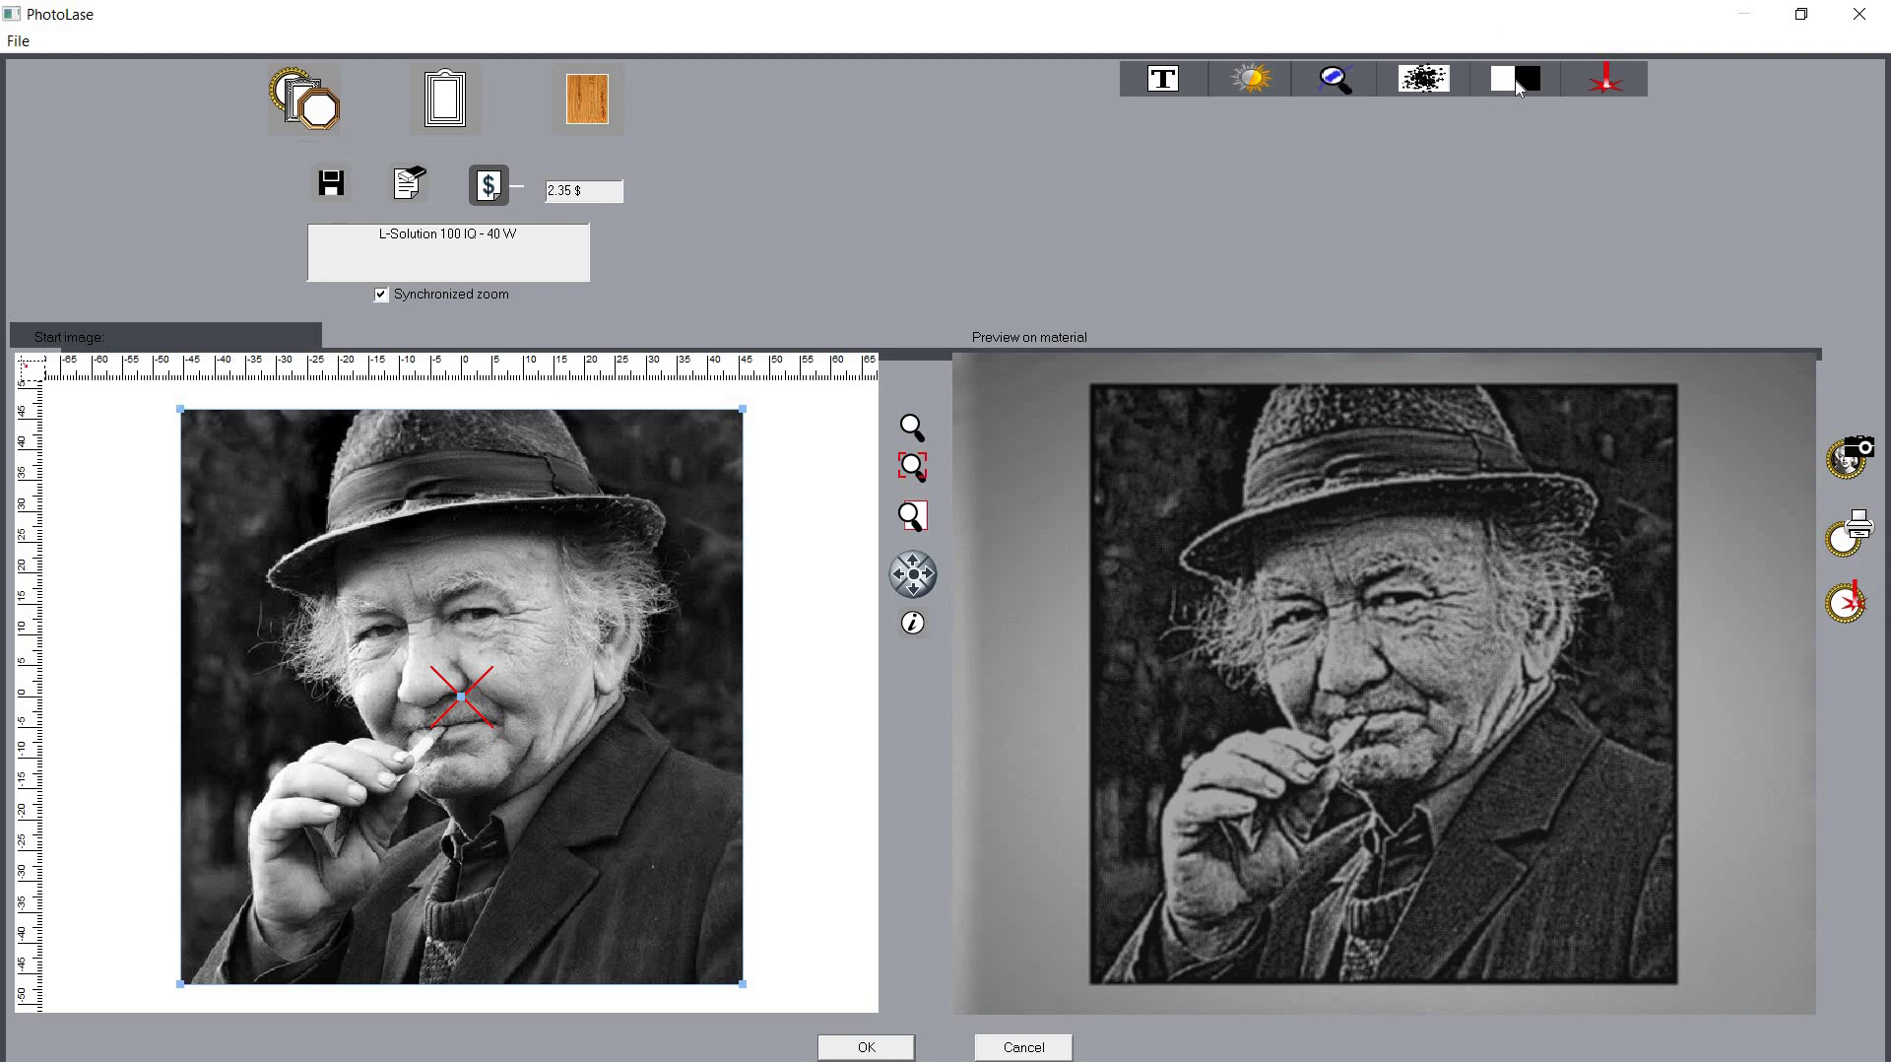
# Enable the threshold filter and tune the Threshold slider to 97
pyautogui.click(1519, 87)
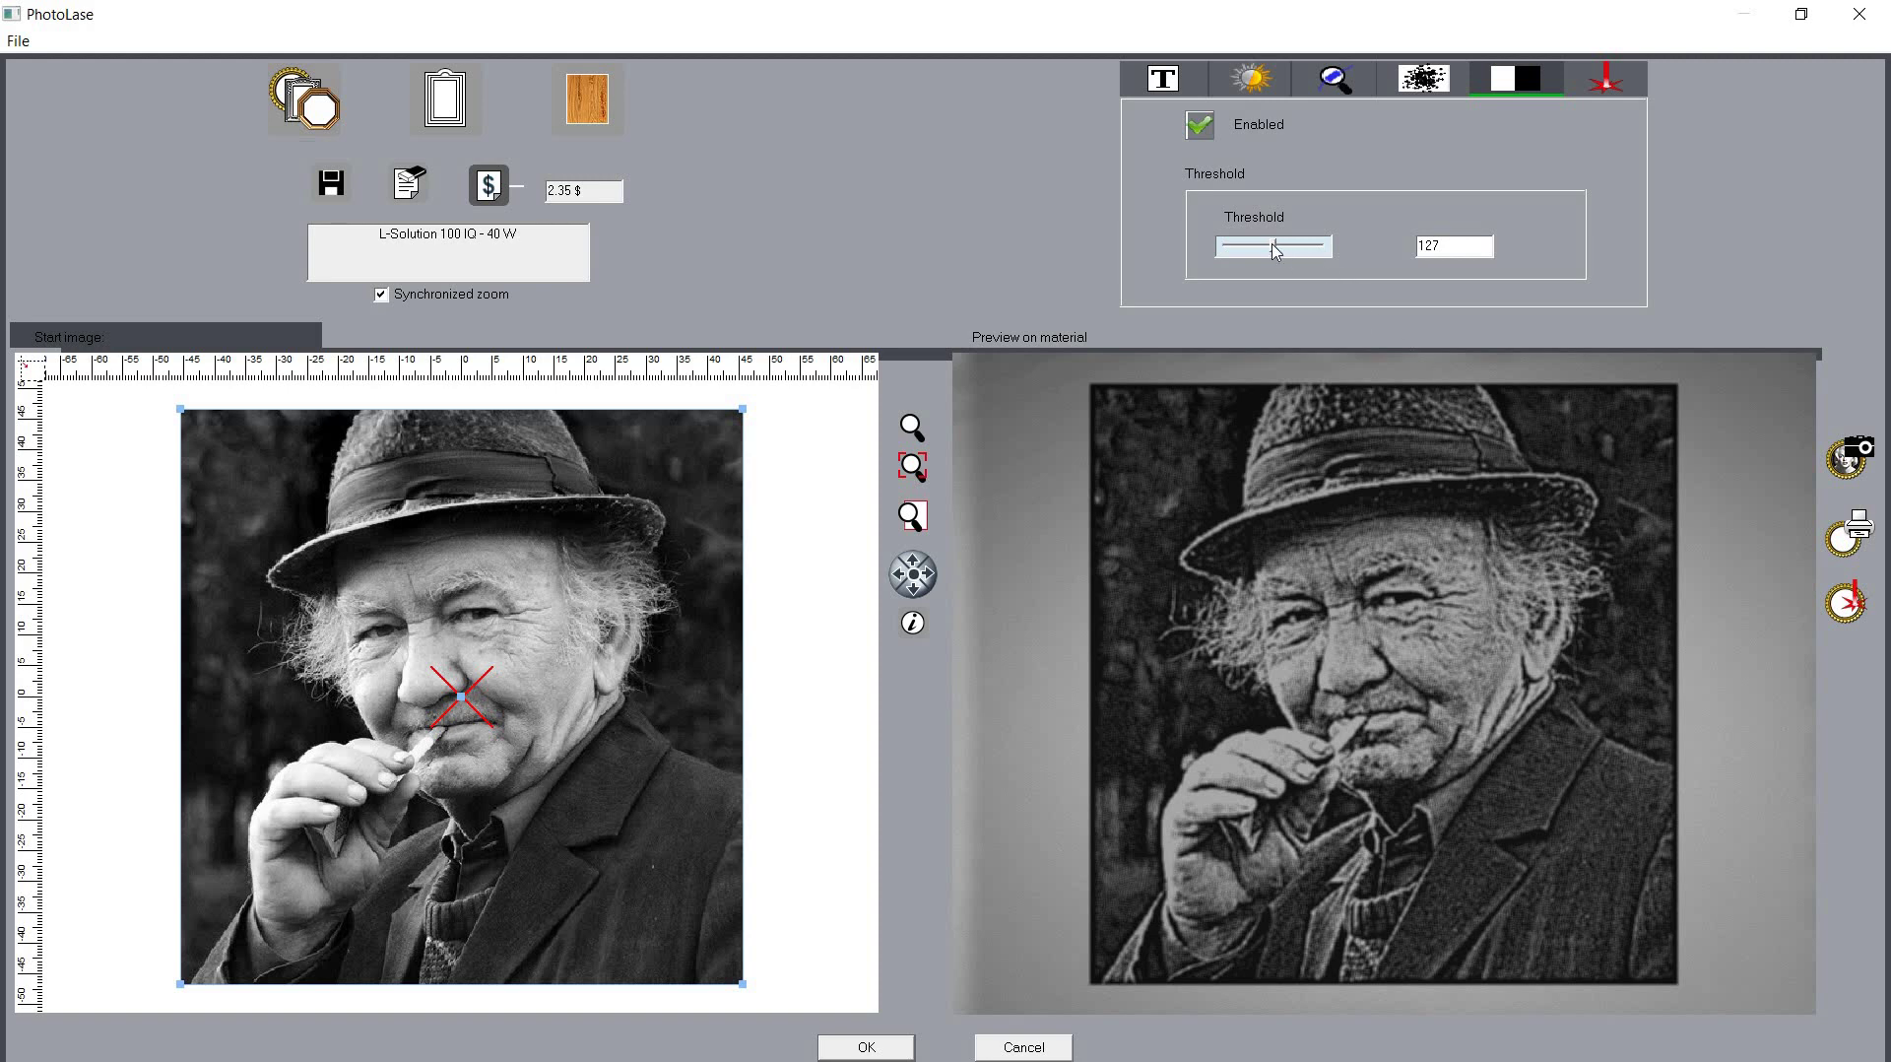
pyautogui.moveTo(1275, 251); pyautogui.dragTo(1285, 258)
pyautogui.moveTo(1267, 255); pyautogui.dragTo(1253, 254)
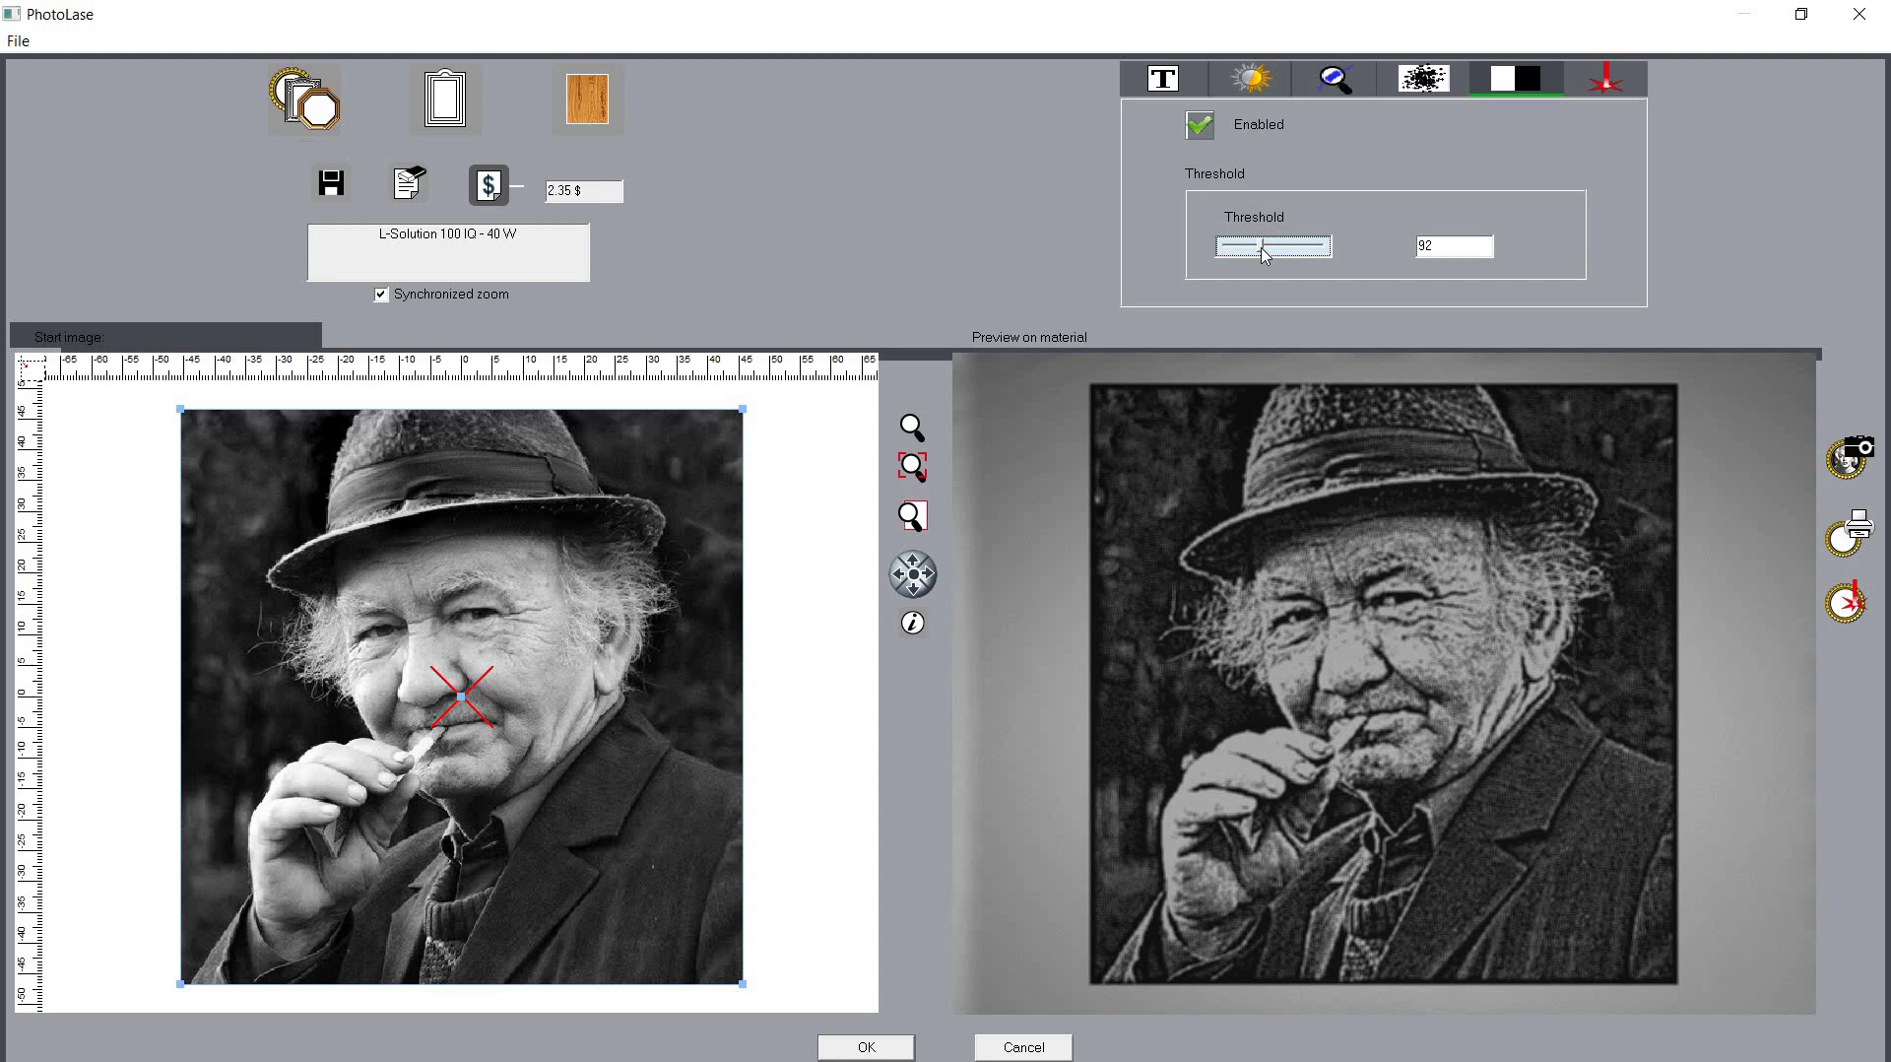
pyautogui.click(1276, 255)
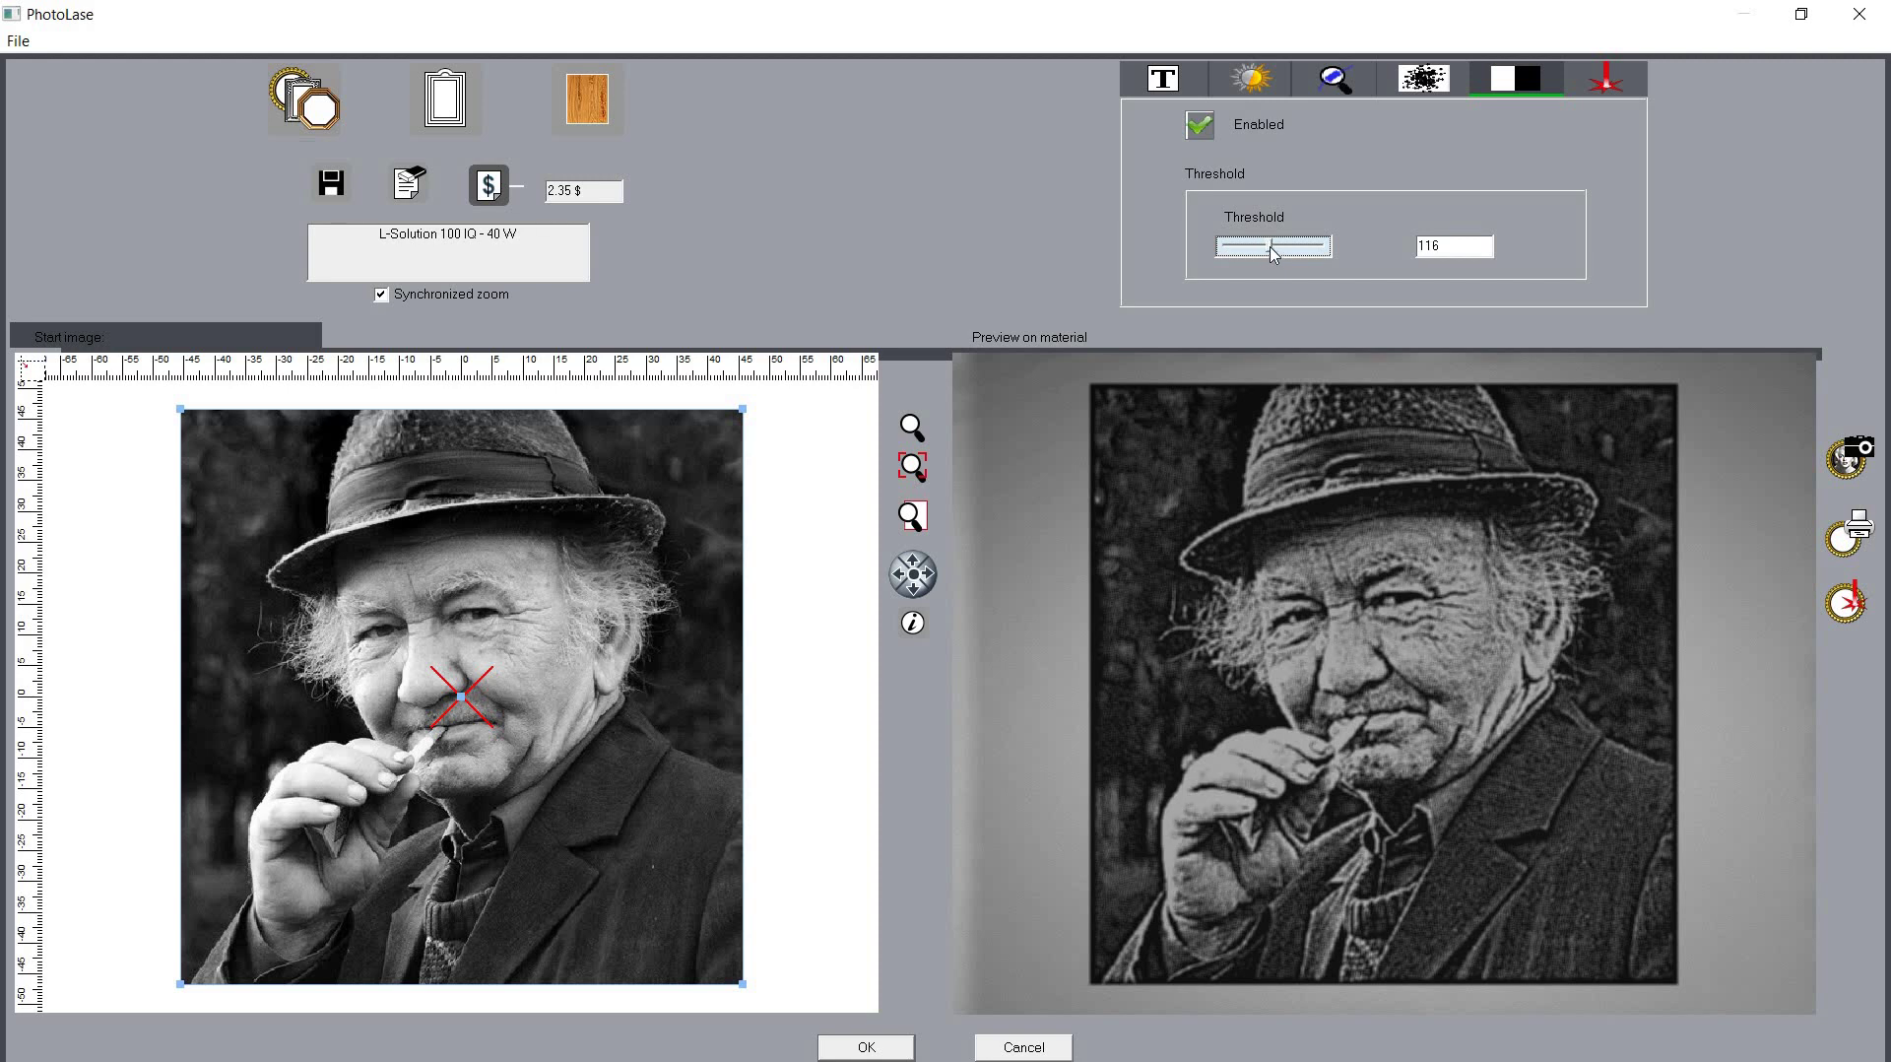
pyautogui.click(1261, 254)
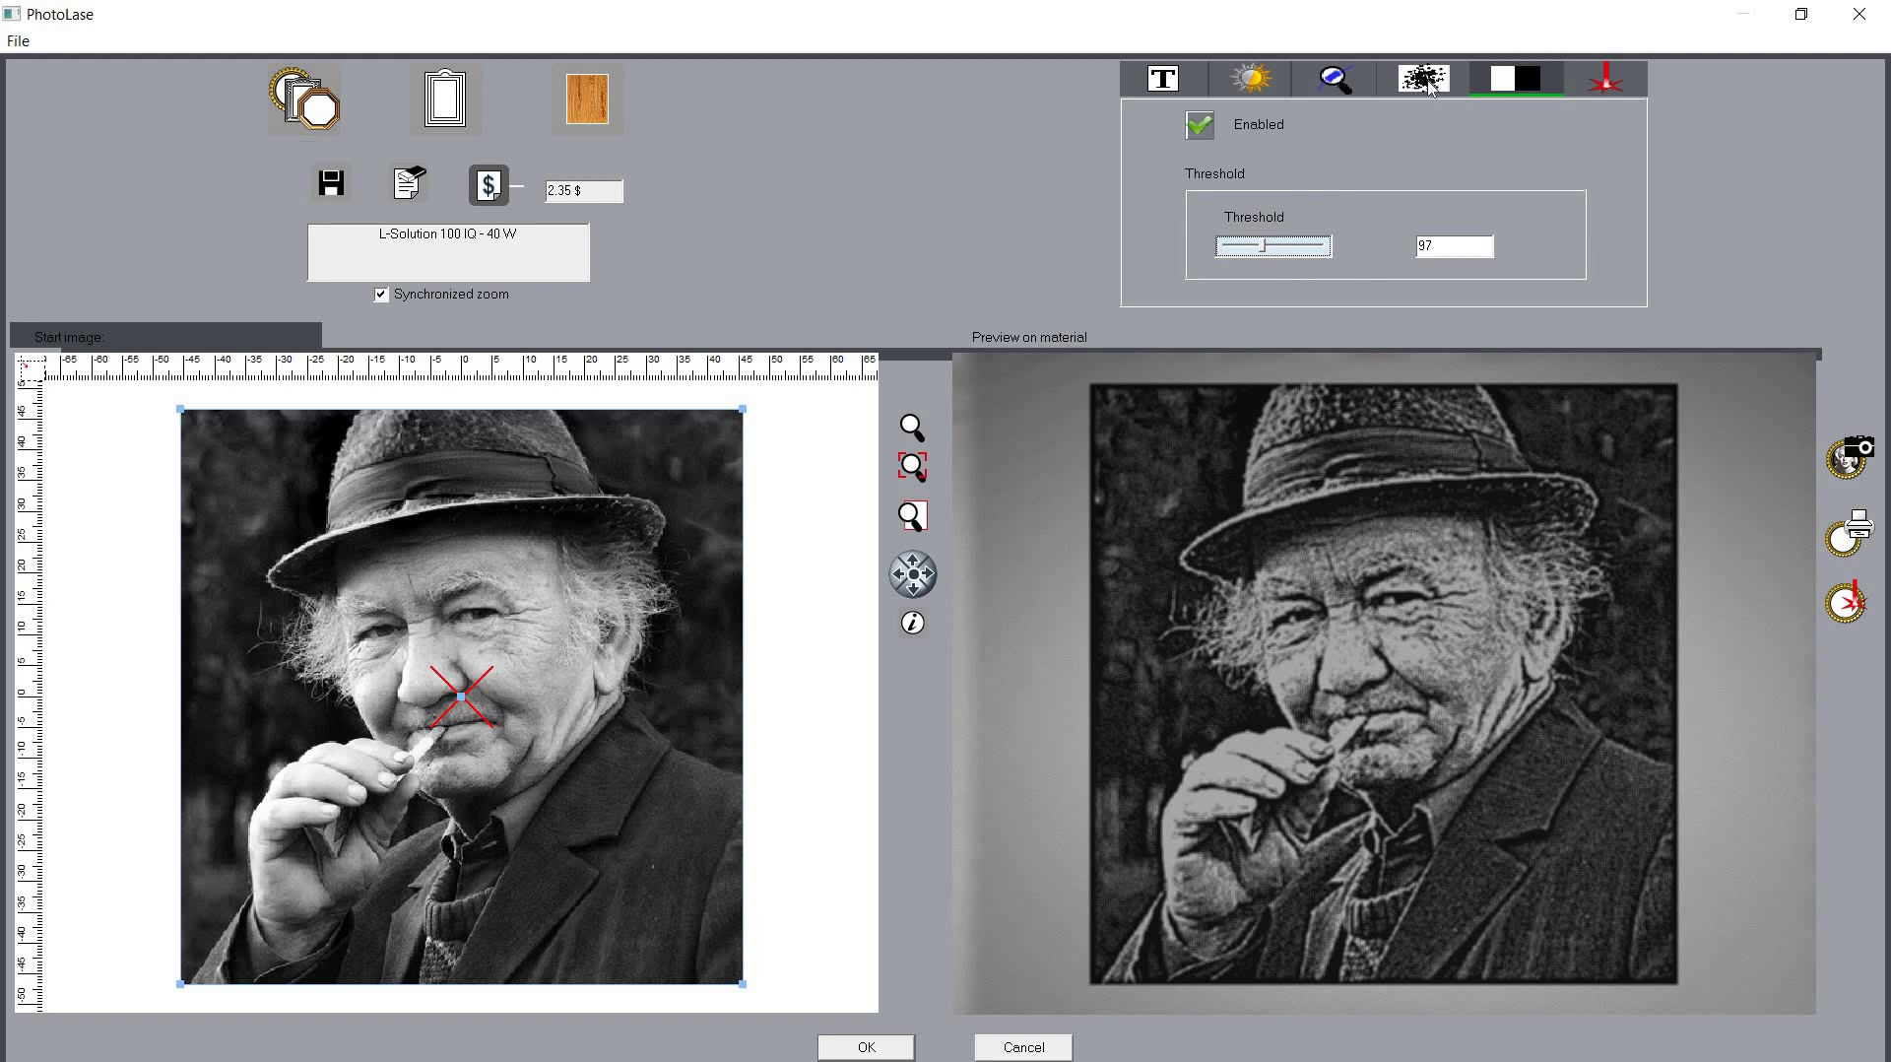
# Enable halftoning, choose the Burkes algorithm and set the screen to 53 %
pyautogui.click(1428, 85)
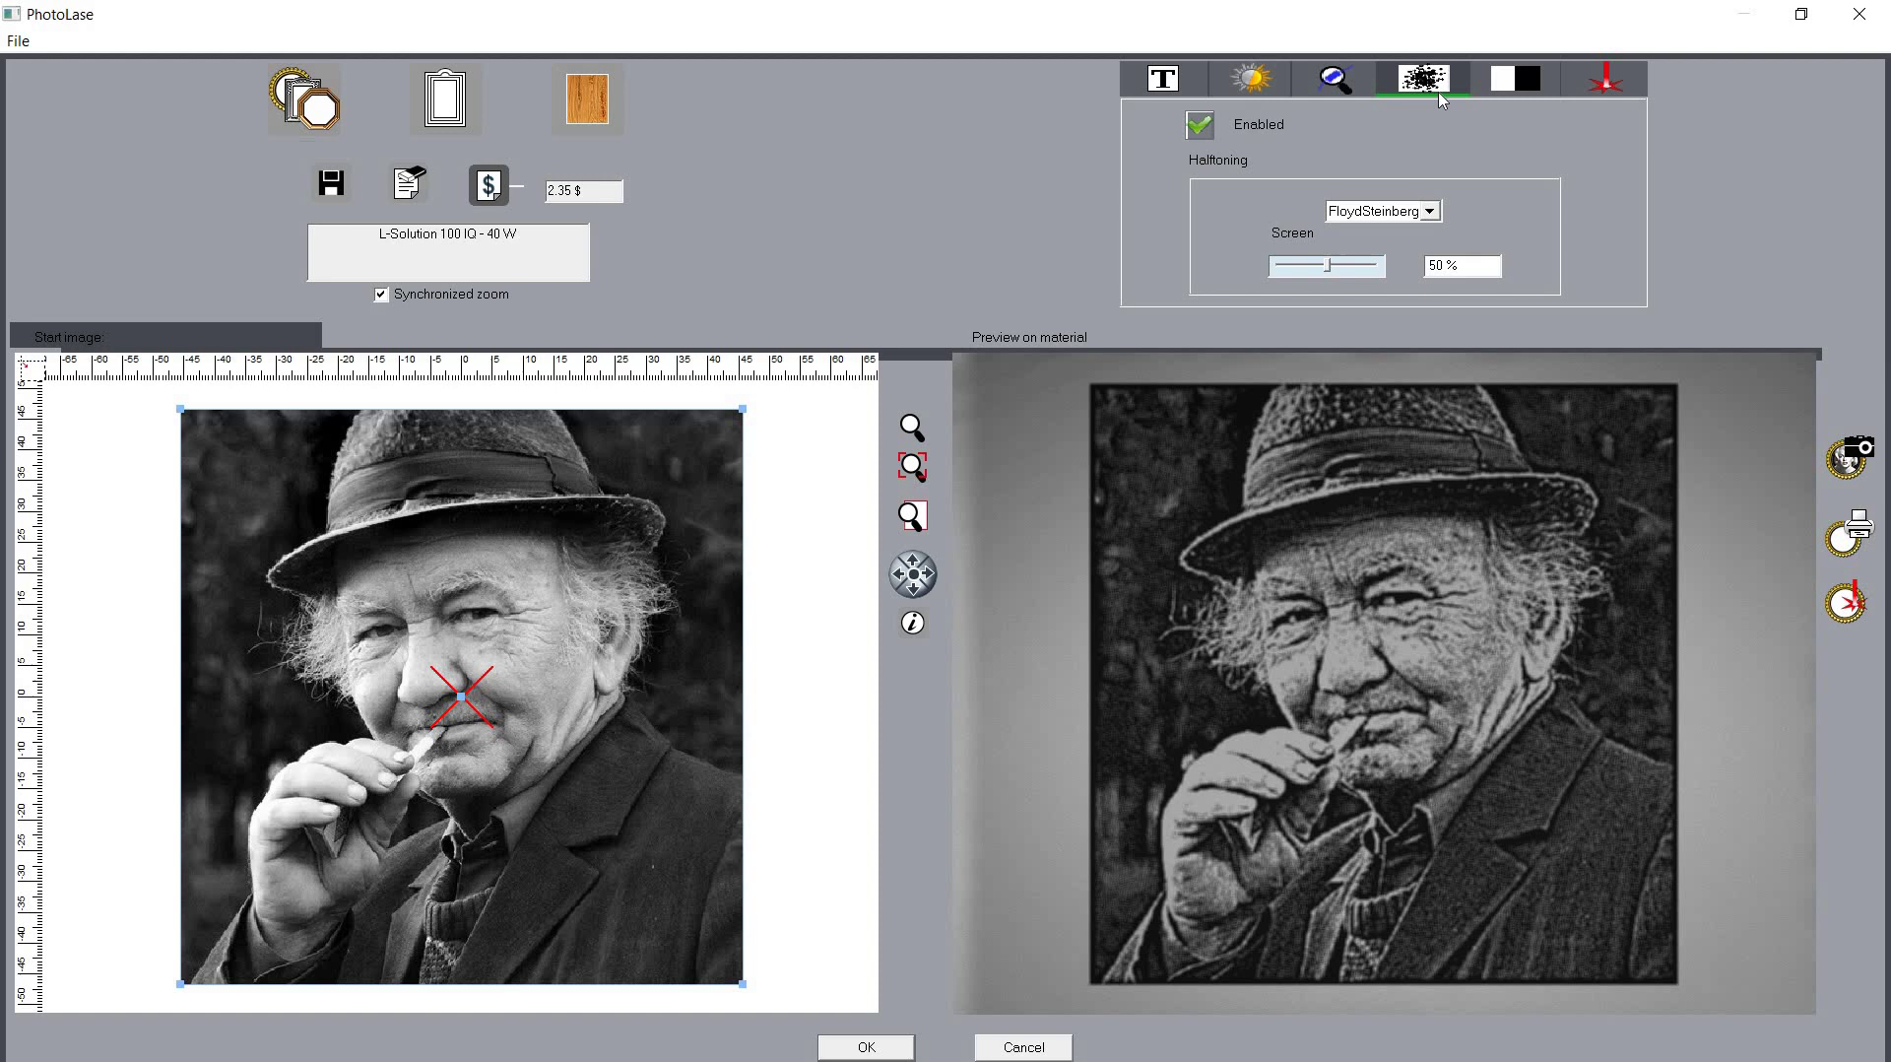
pyautogui.click(1430, 212)
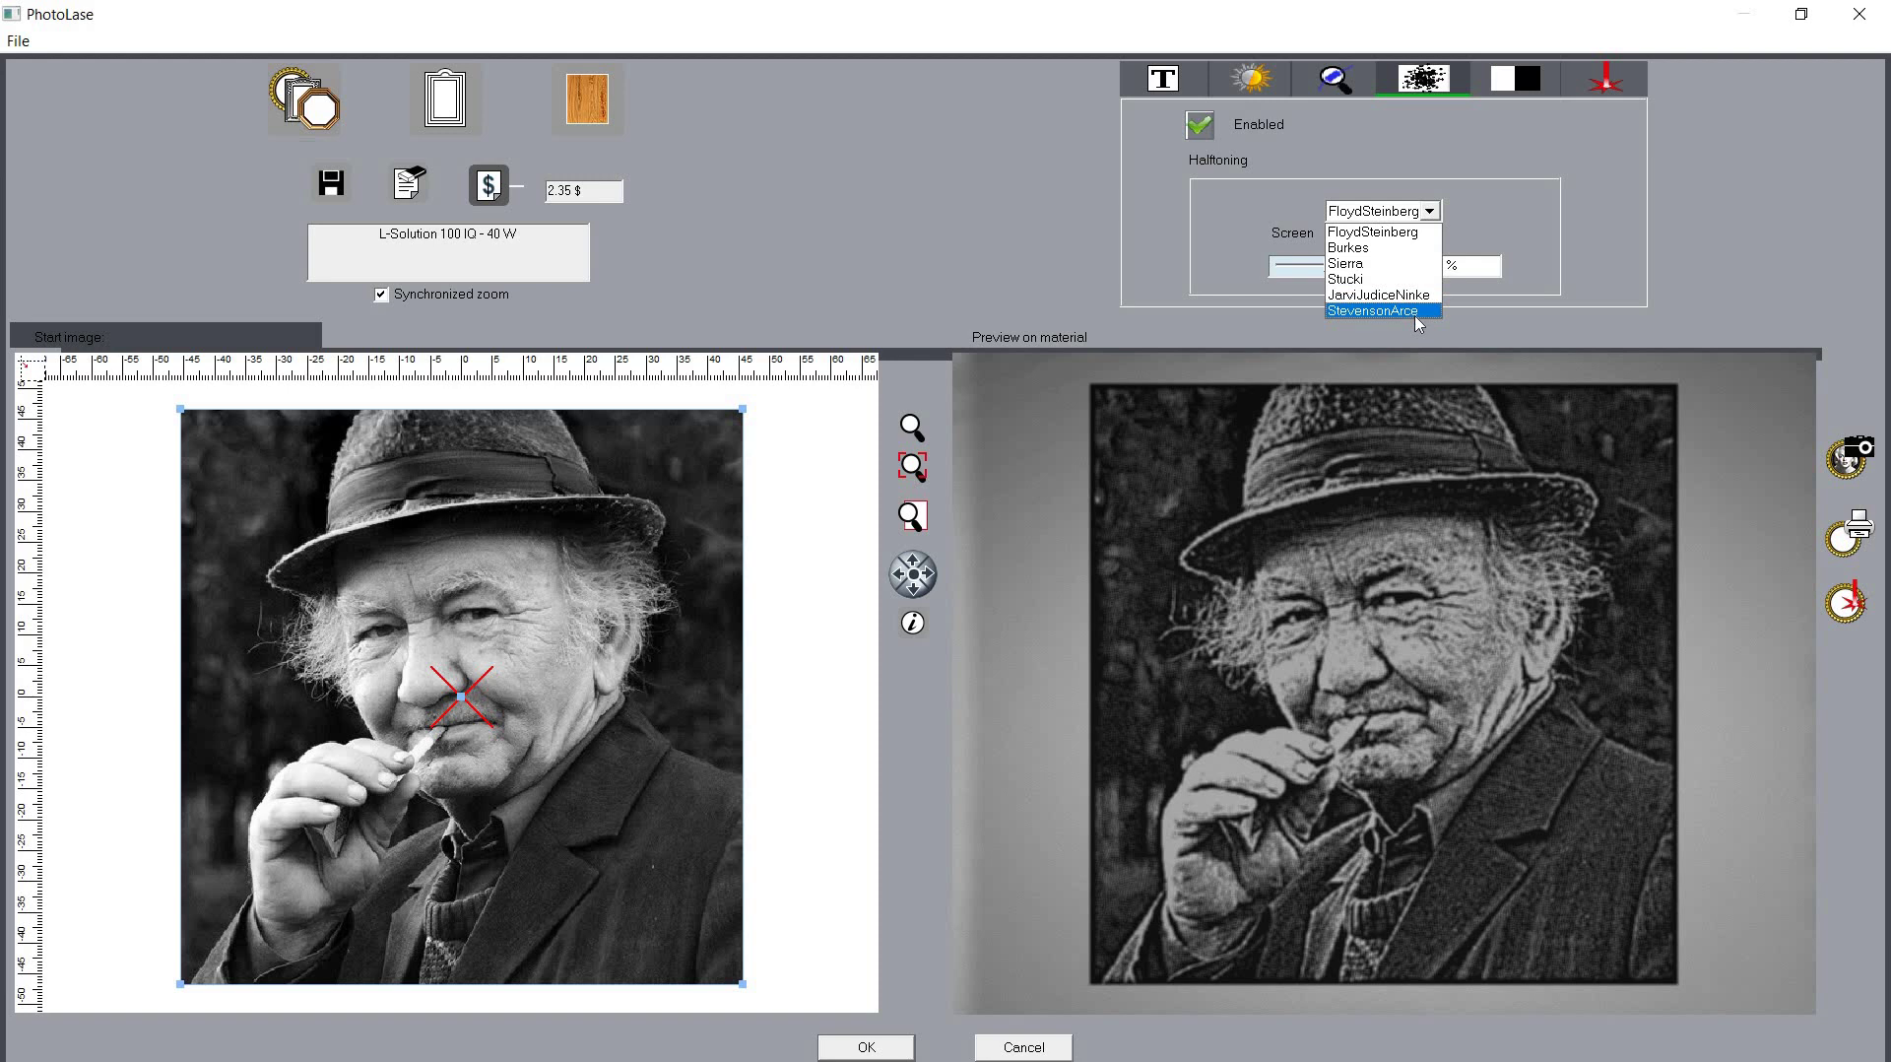
pyautogui.click(1374, 247)
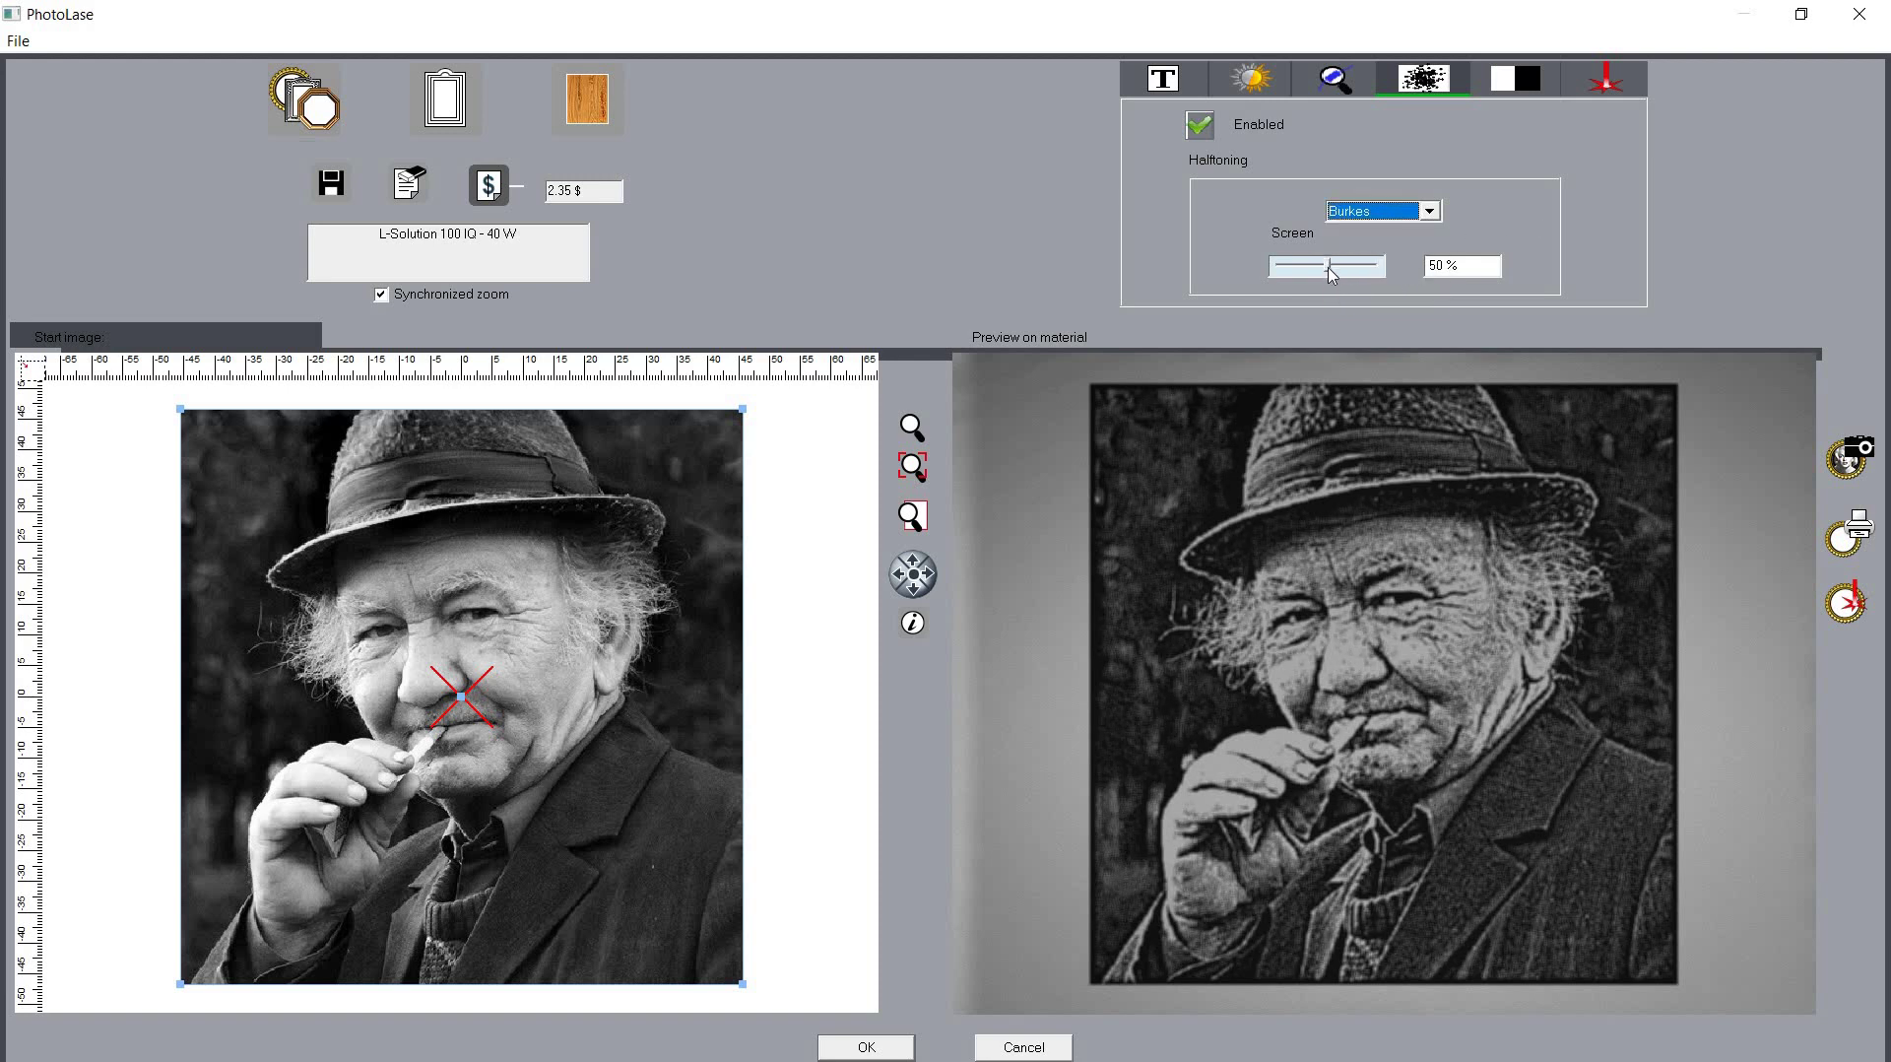
pyautogui.moveTo(1333, 274); pyautogui.dragTo(1330, 279)
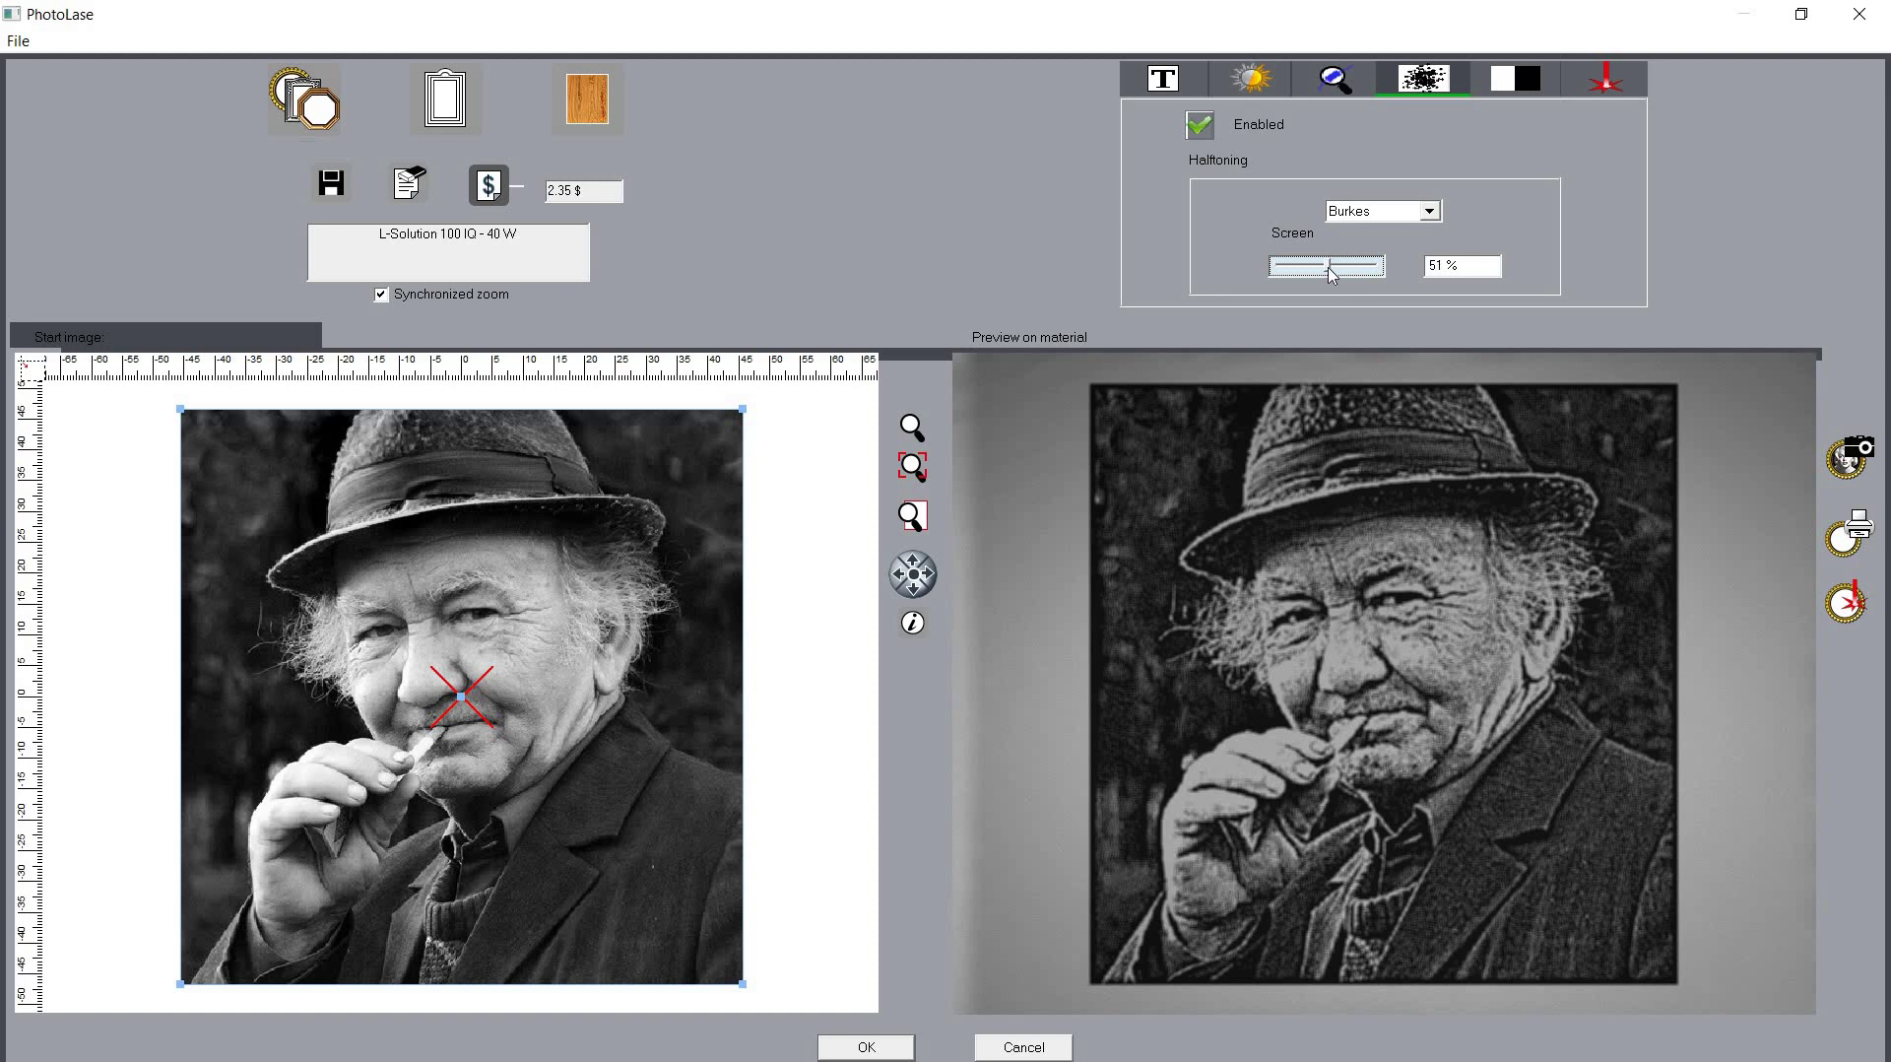
# Set the enhancement to 36 % width and 22 % strength
pyautogui.click(1337, 84)
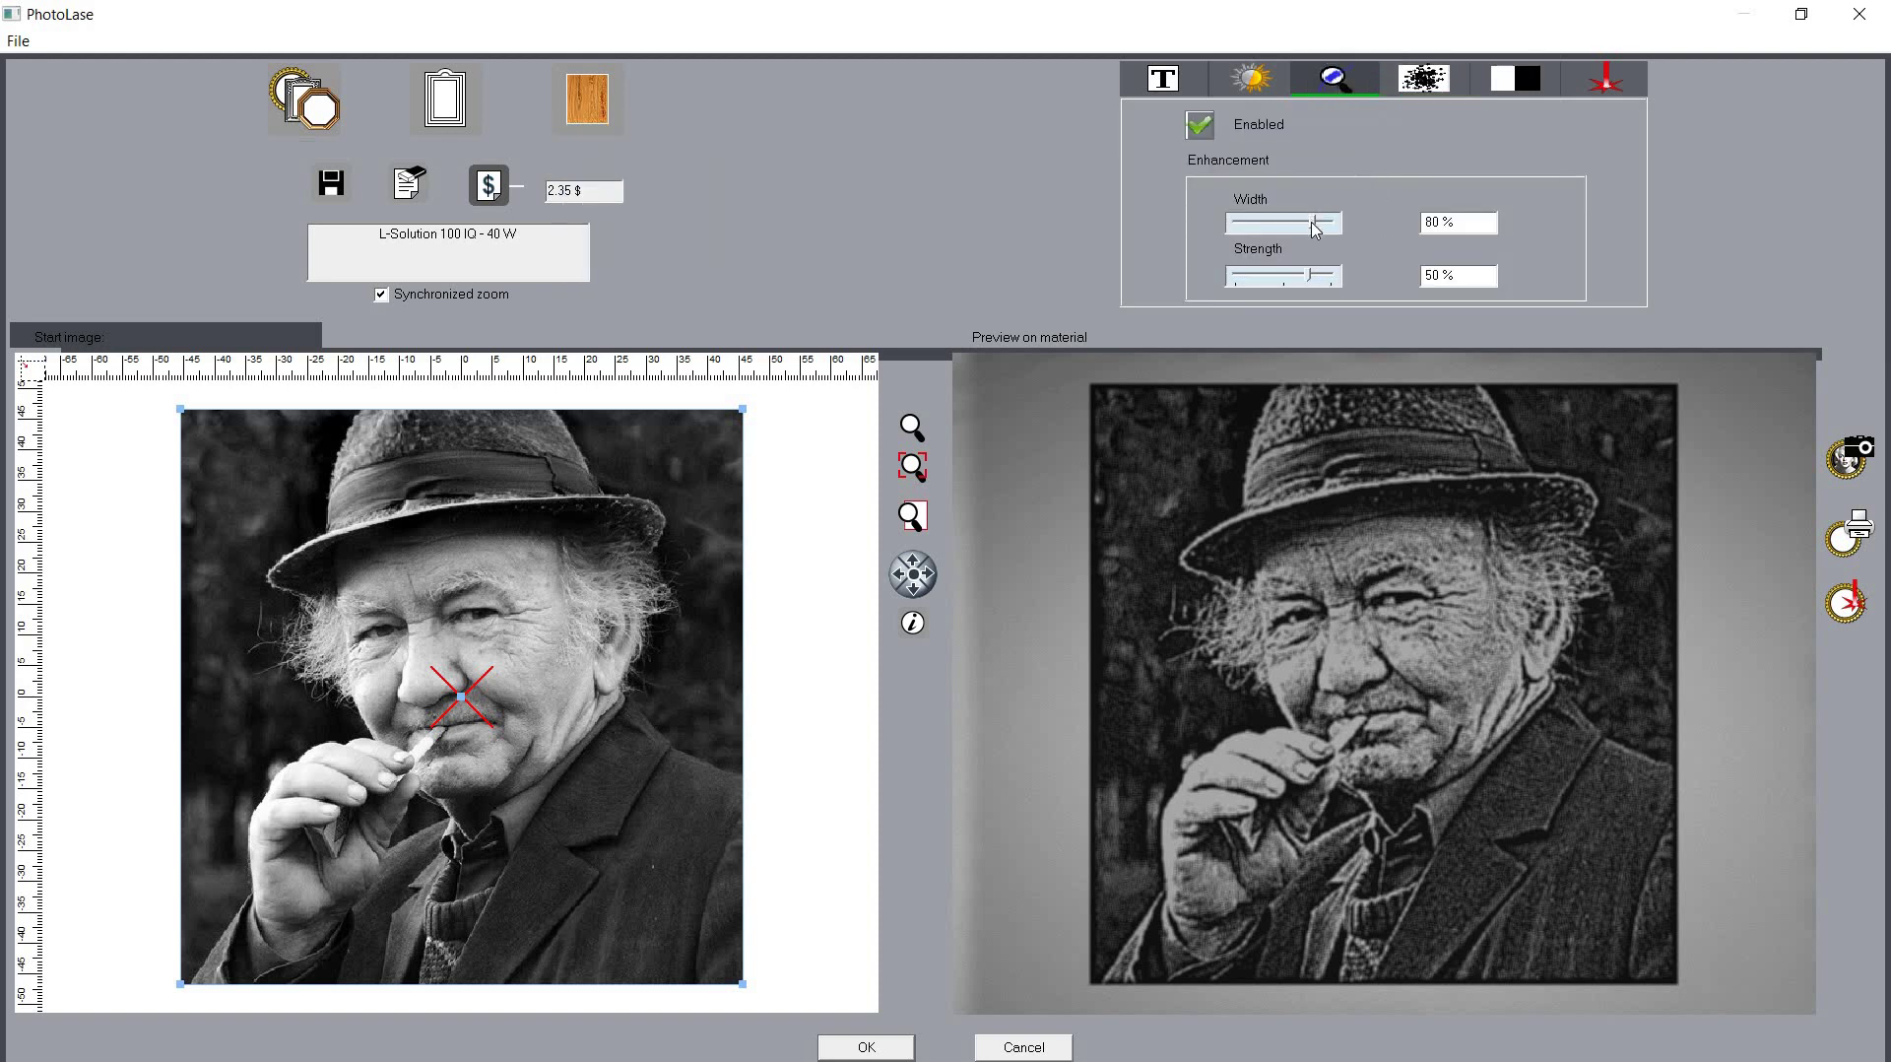
pyautogui.moveTo(1315, 229); pyautogui.dragTo(1272, 233)
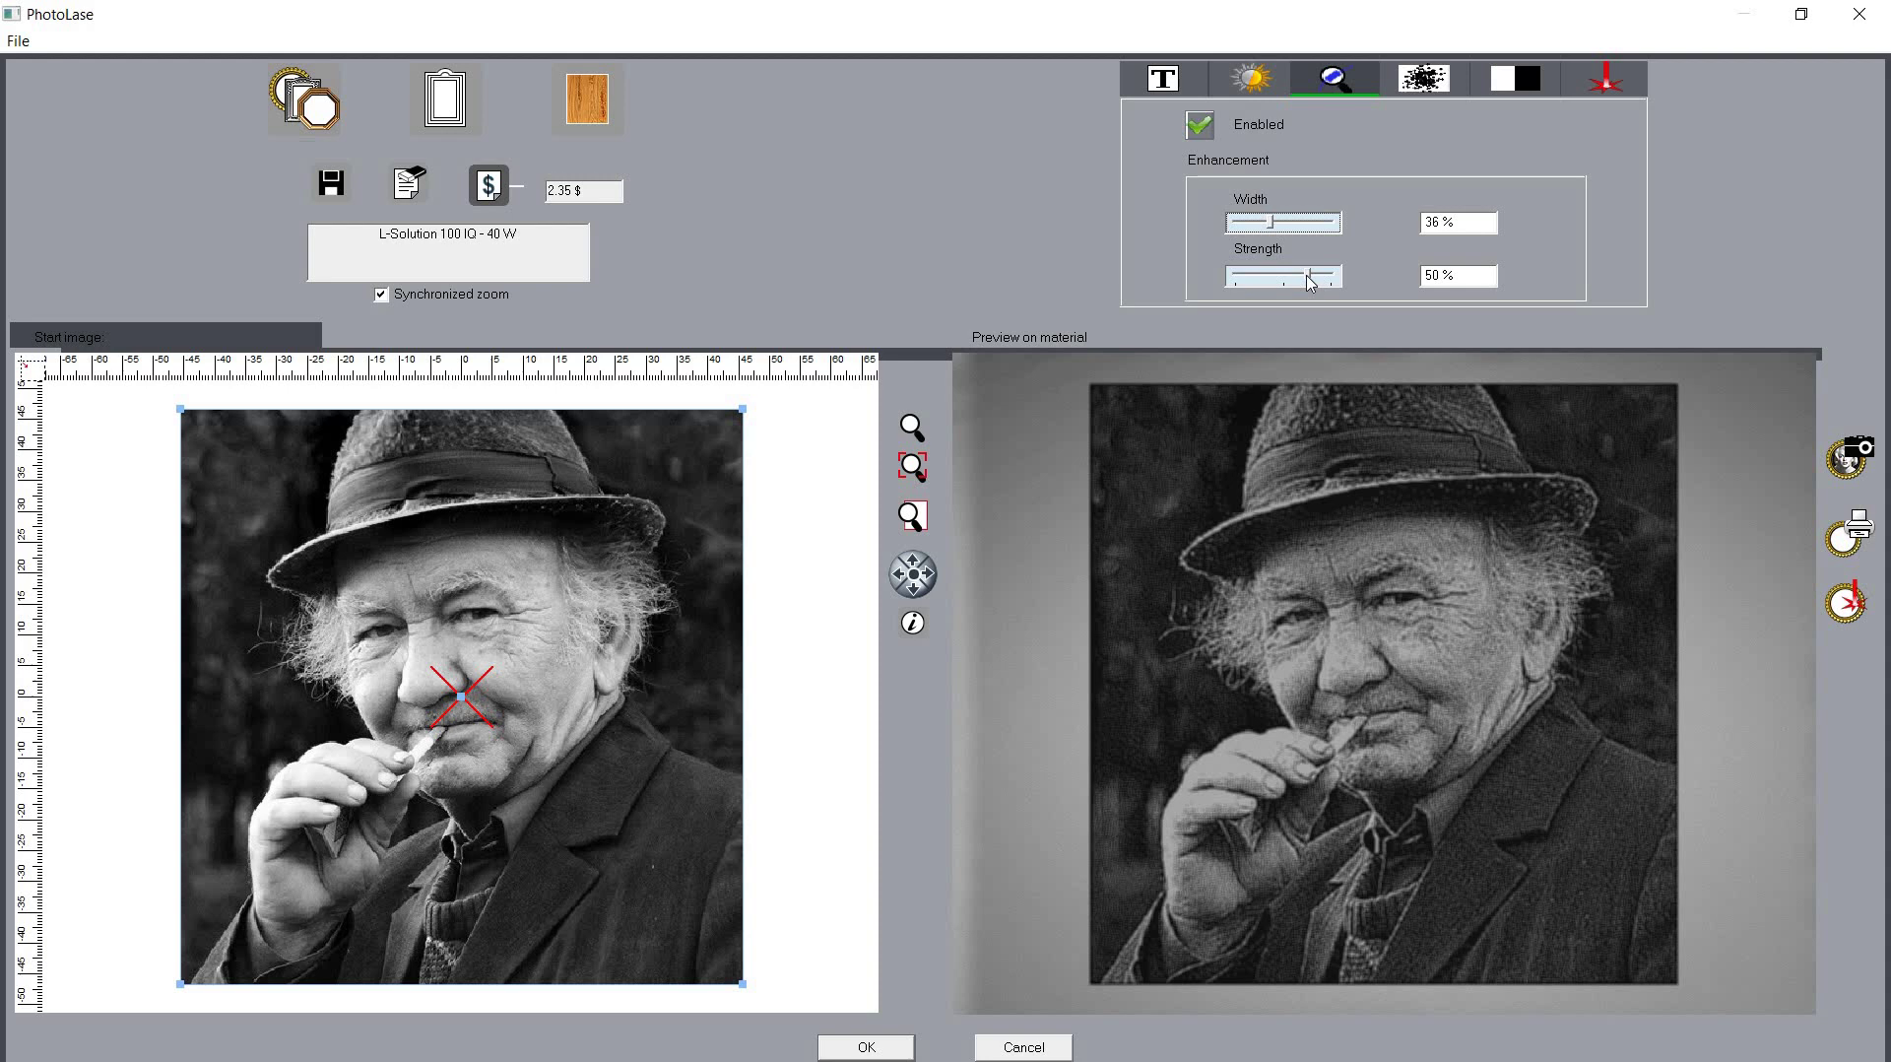
pyautogui.moveTo(1312, 284); pyautogui.dragTo(1298, 283)
pyautogui.moveTo(1307, 282); pyautogui.dragTo(1300, 281)
pyautogui.moveTo(1305, 282); pyautogui.dragTo(1287, 277)
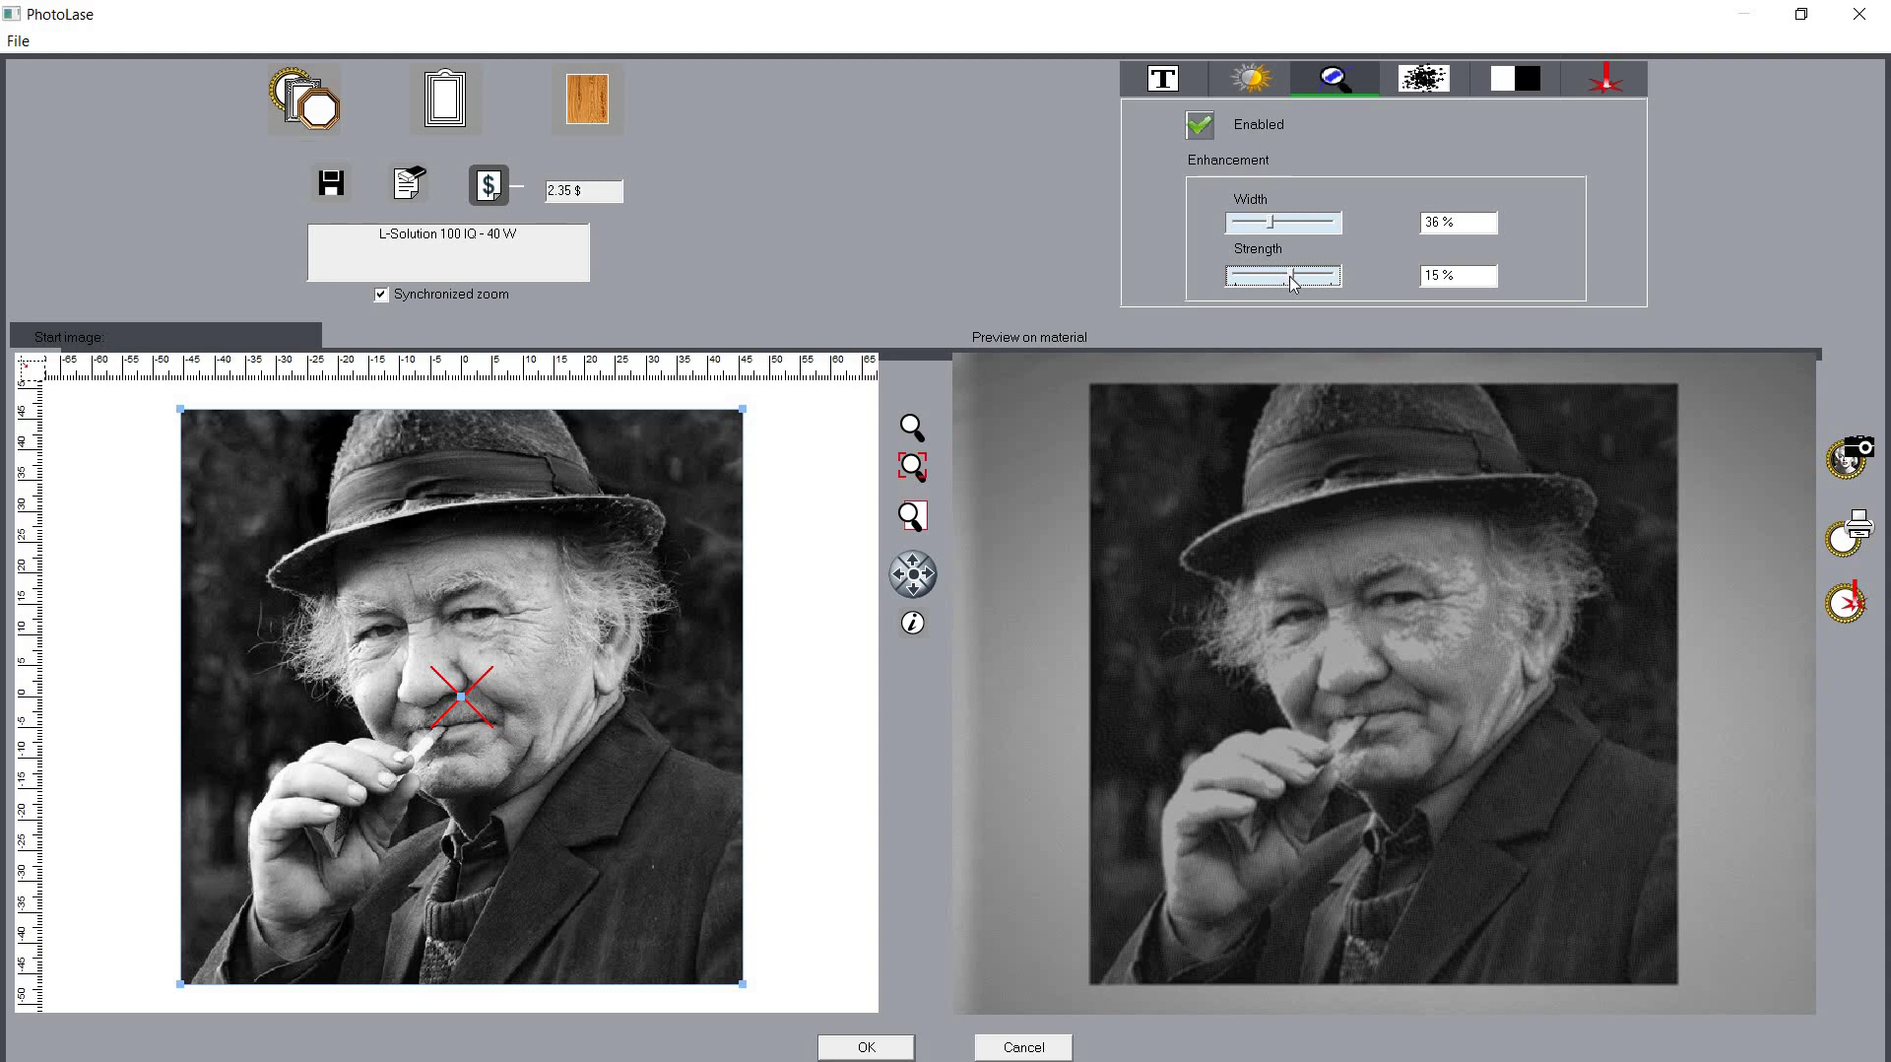
pyautogui.moveTo(1294, 283); pyautogui.dragTo(1296, 284)
# Set the gamma correction to black 3, white 247 and gamma 1
pyautogui.click(1269, 88)
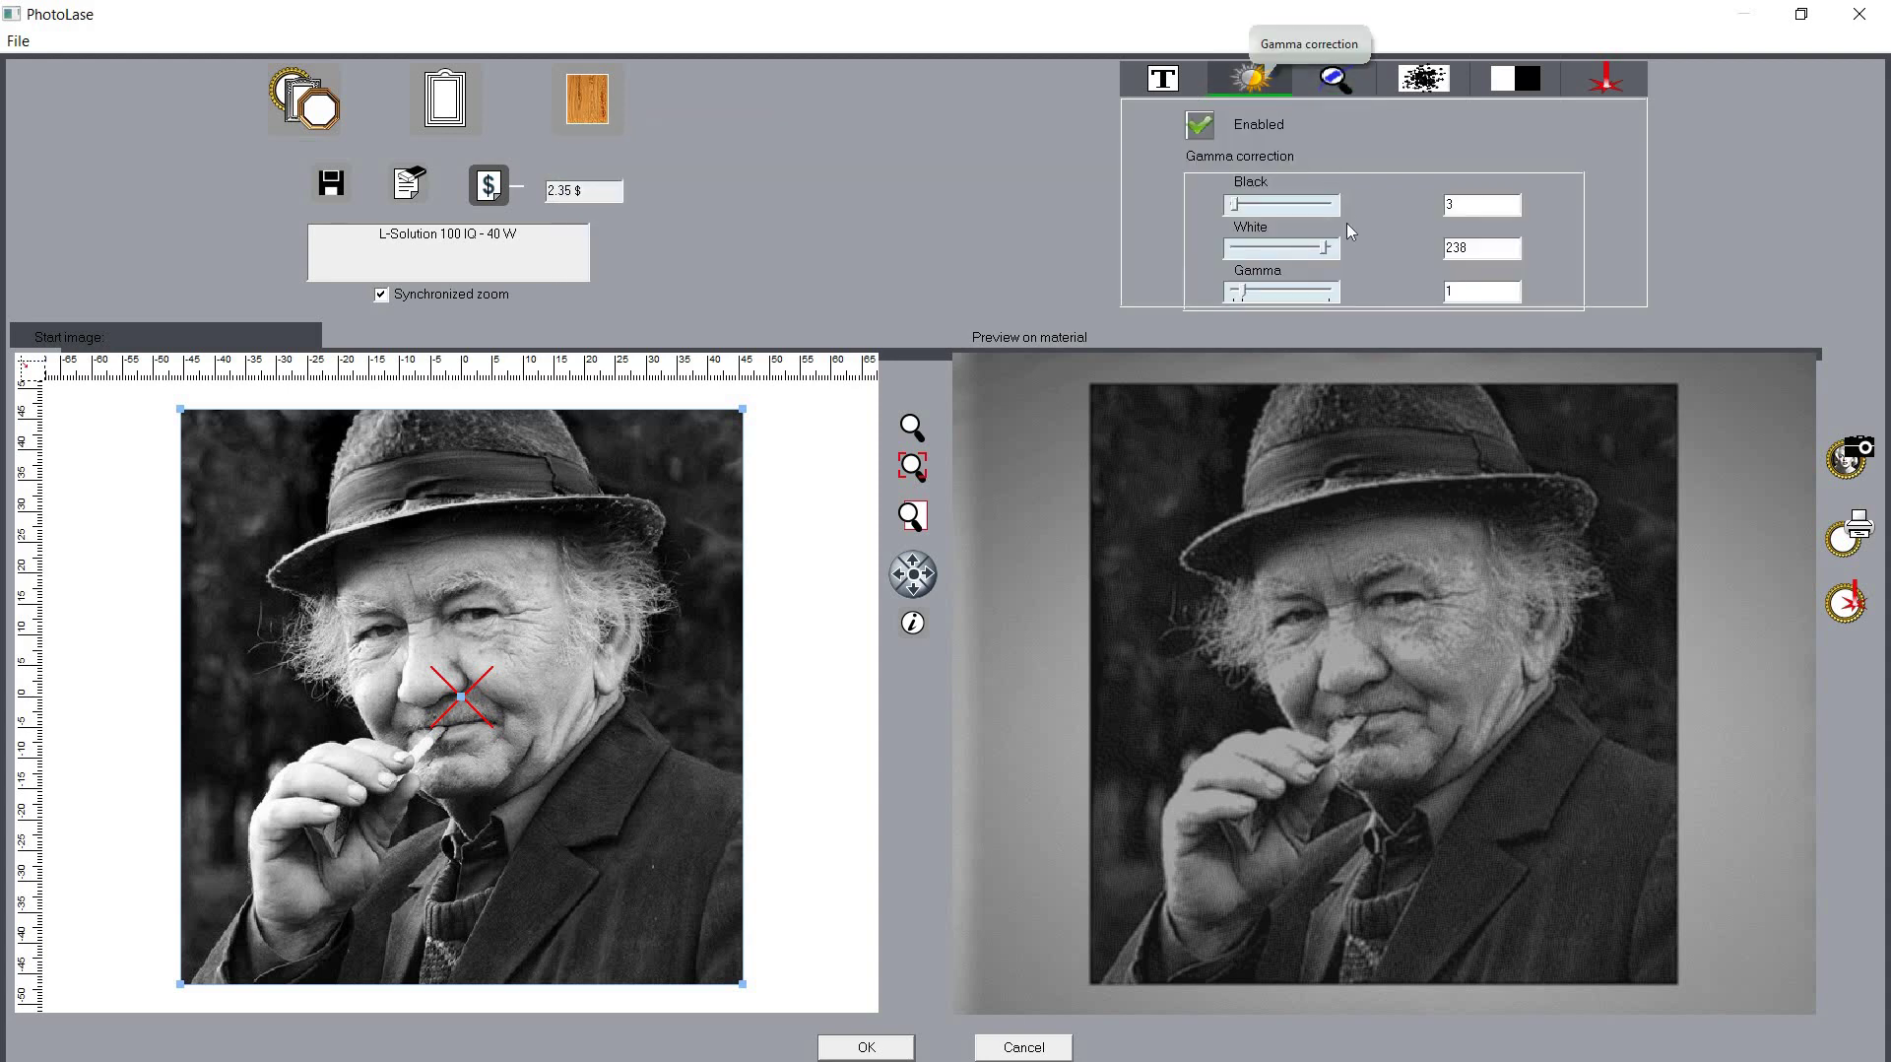
pyautogui.click(1242, 207)
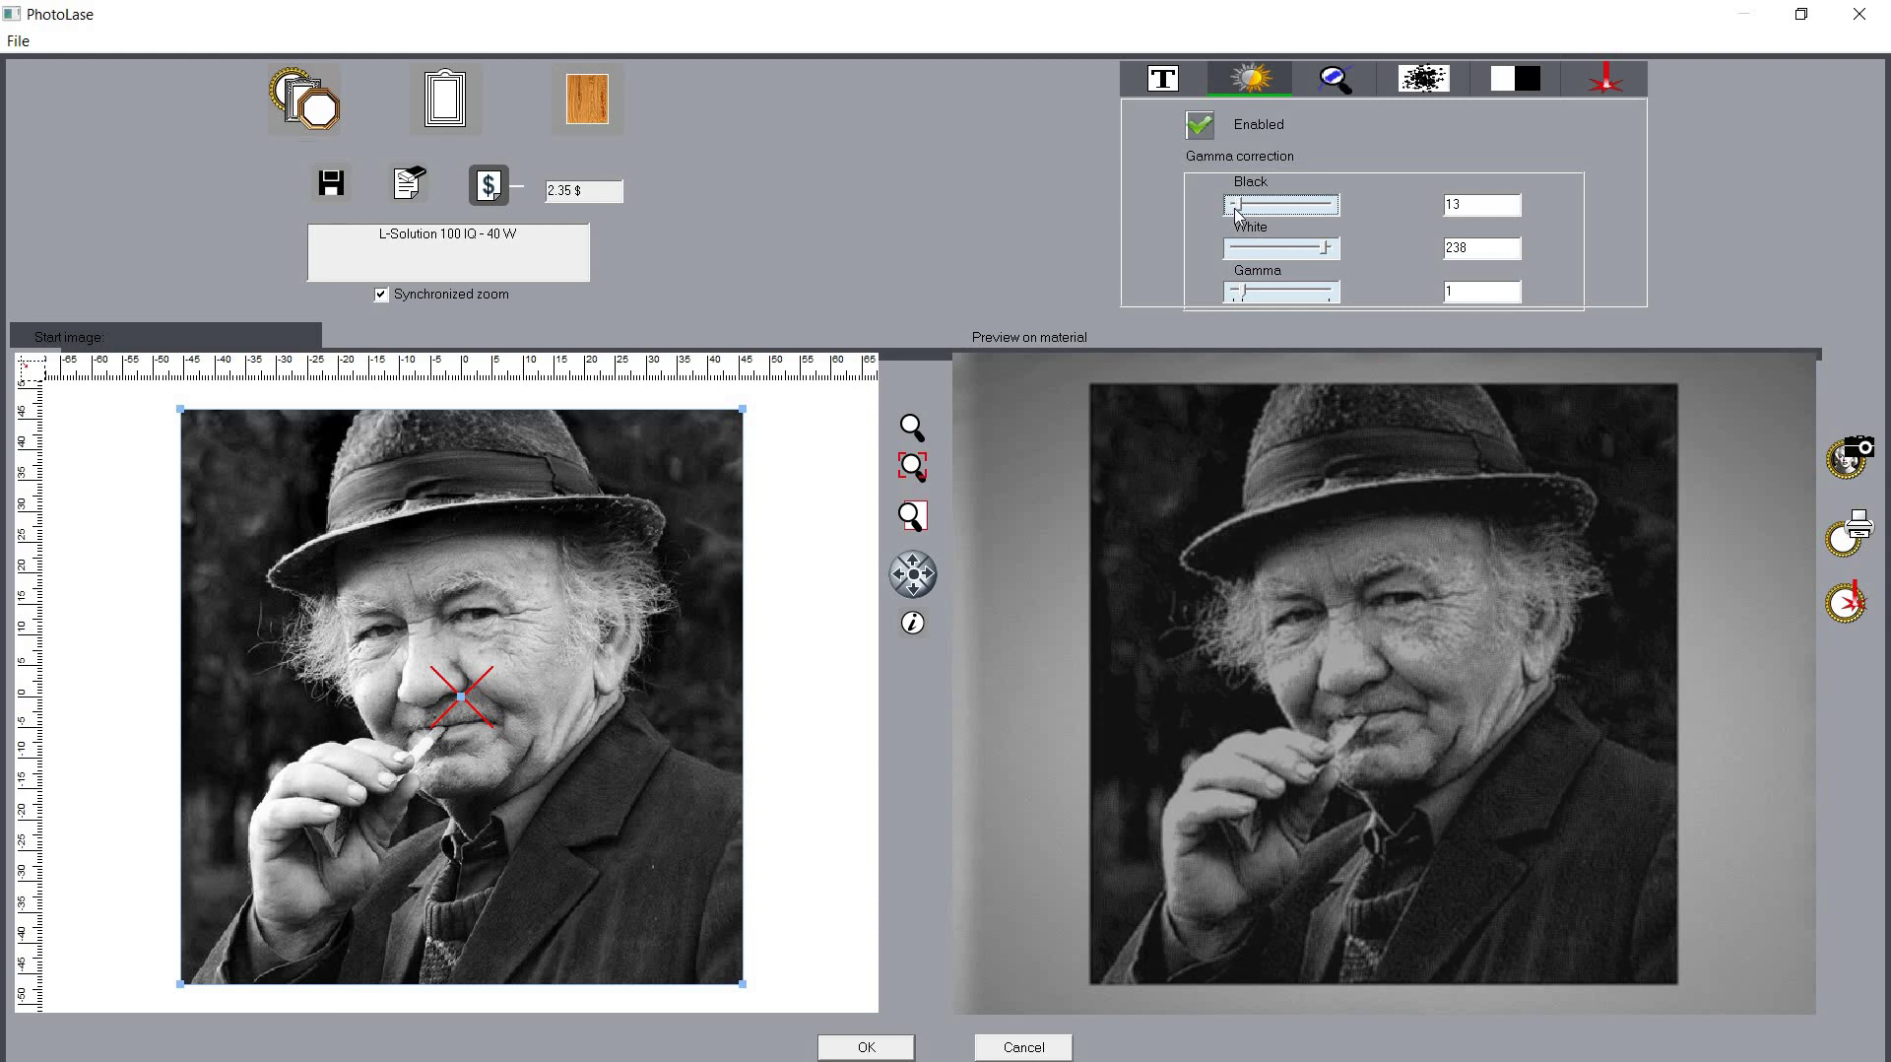
pyautogui.click(1235, 208)
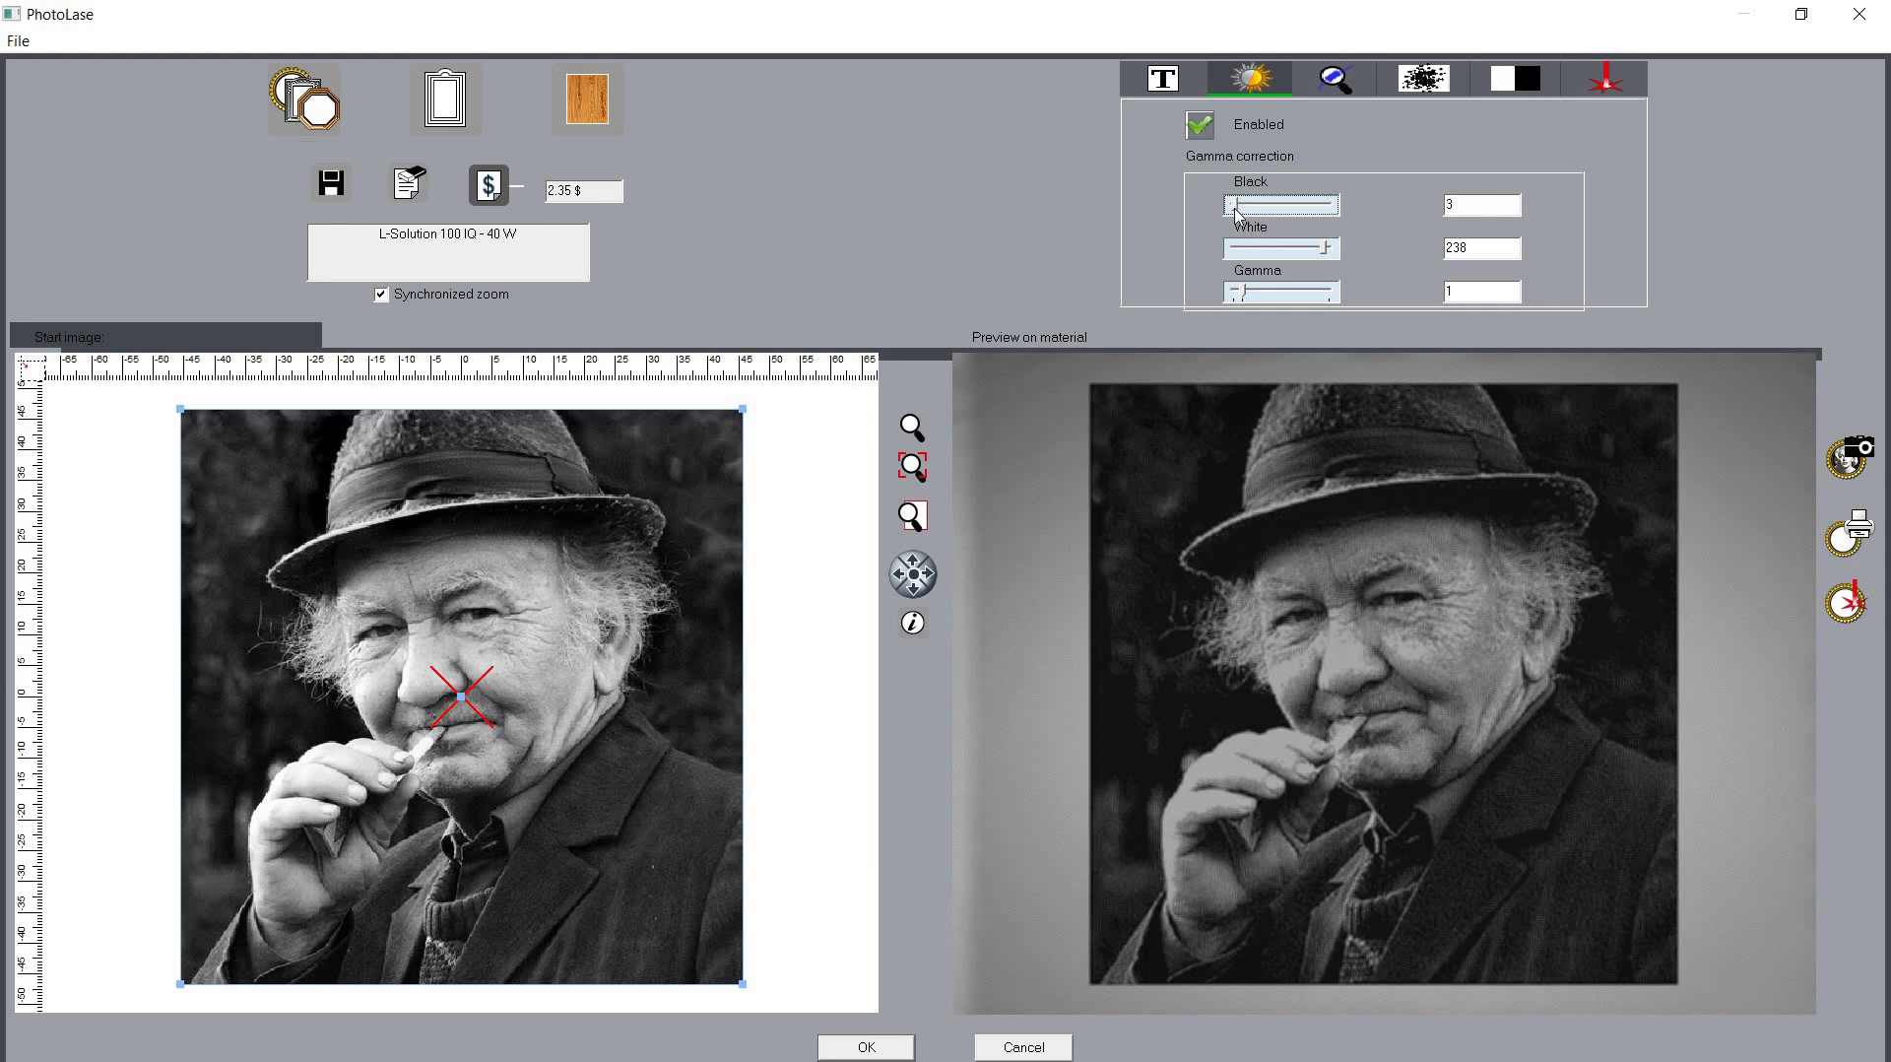
pyautogui.click(1323, 254)
pyautogui.click(1322, 254)
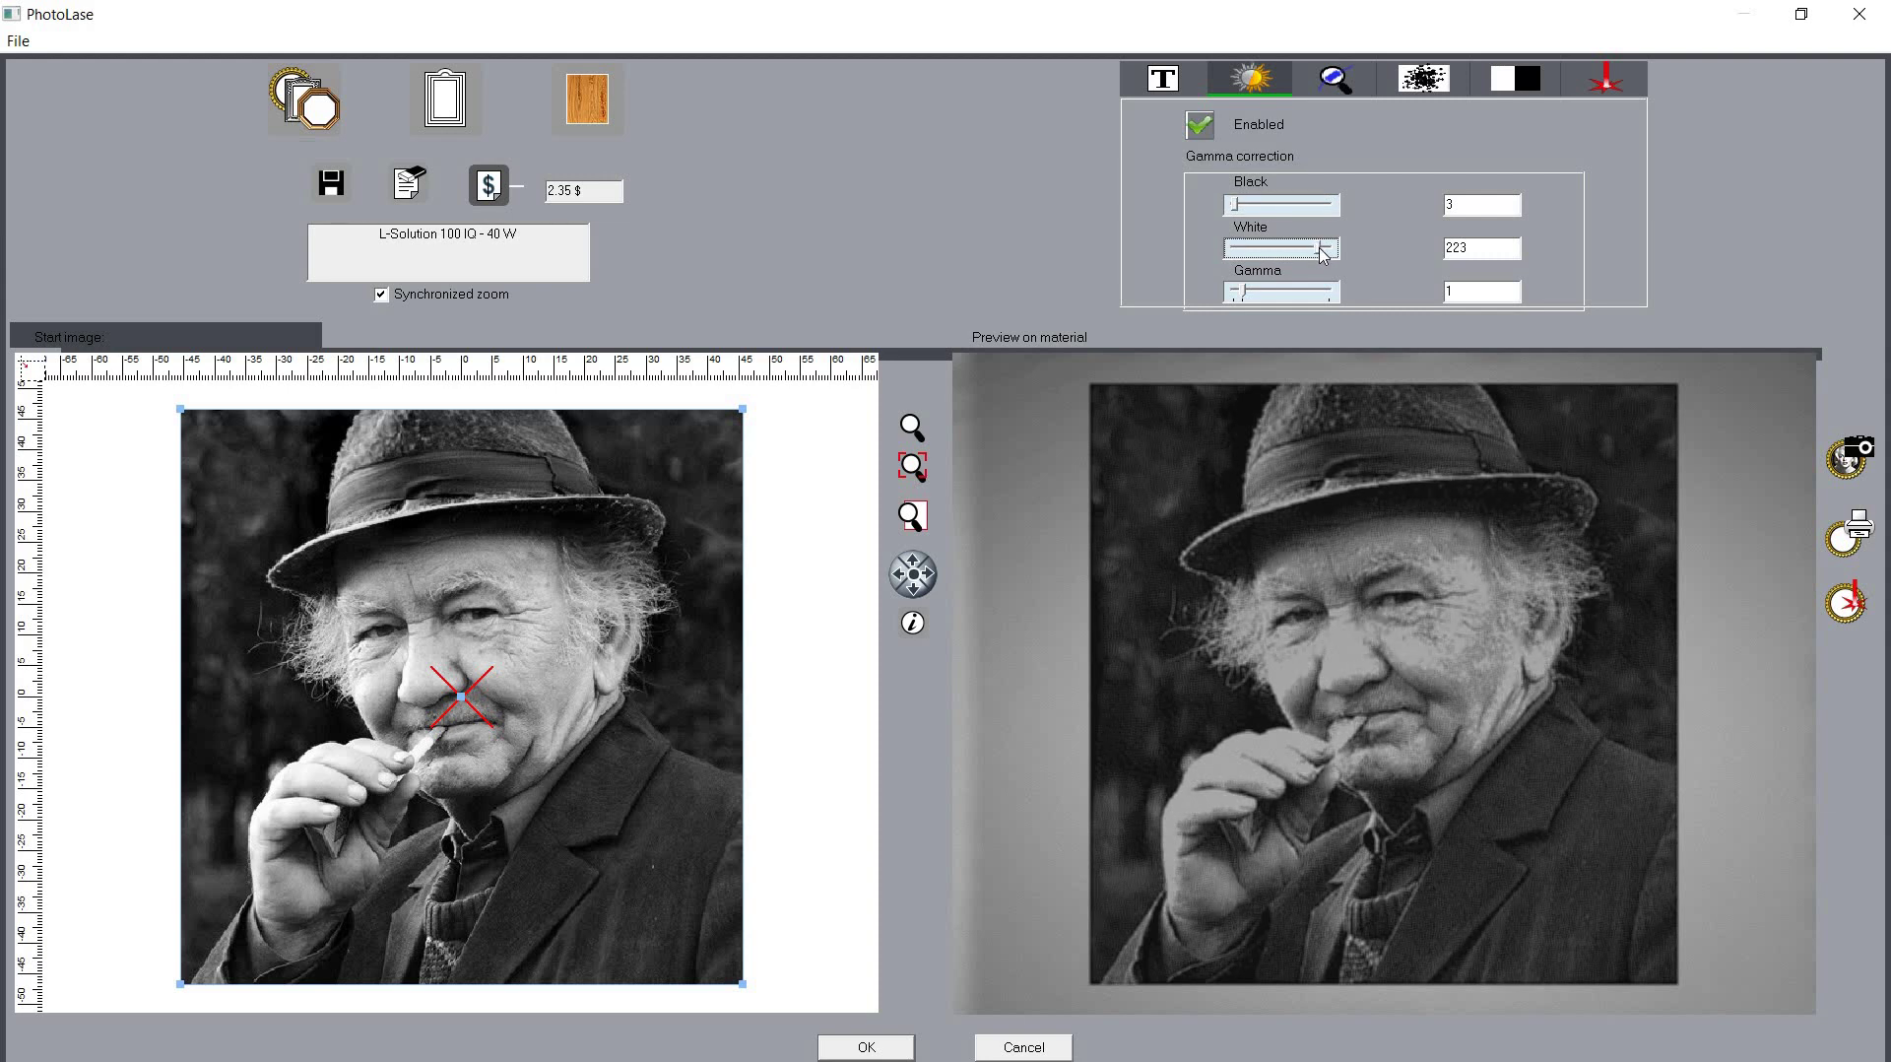
pyautogui.moveTo(1322, 254); pyautogui.dragTo(1329, 256)
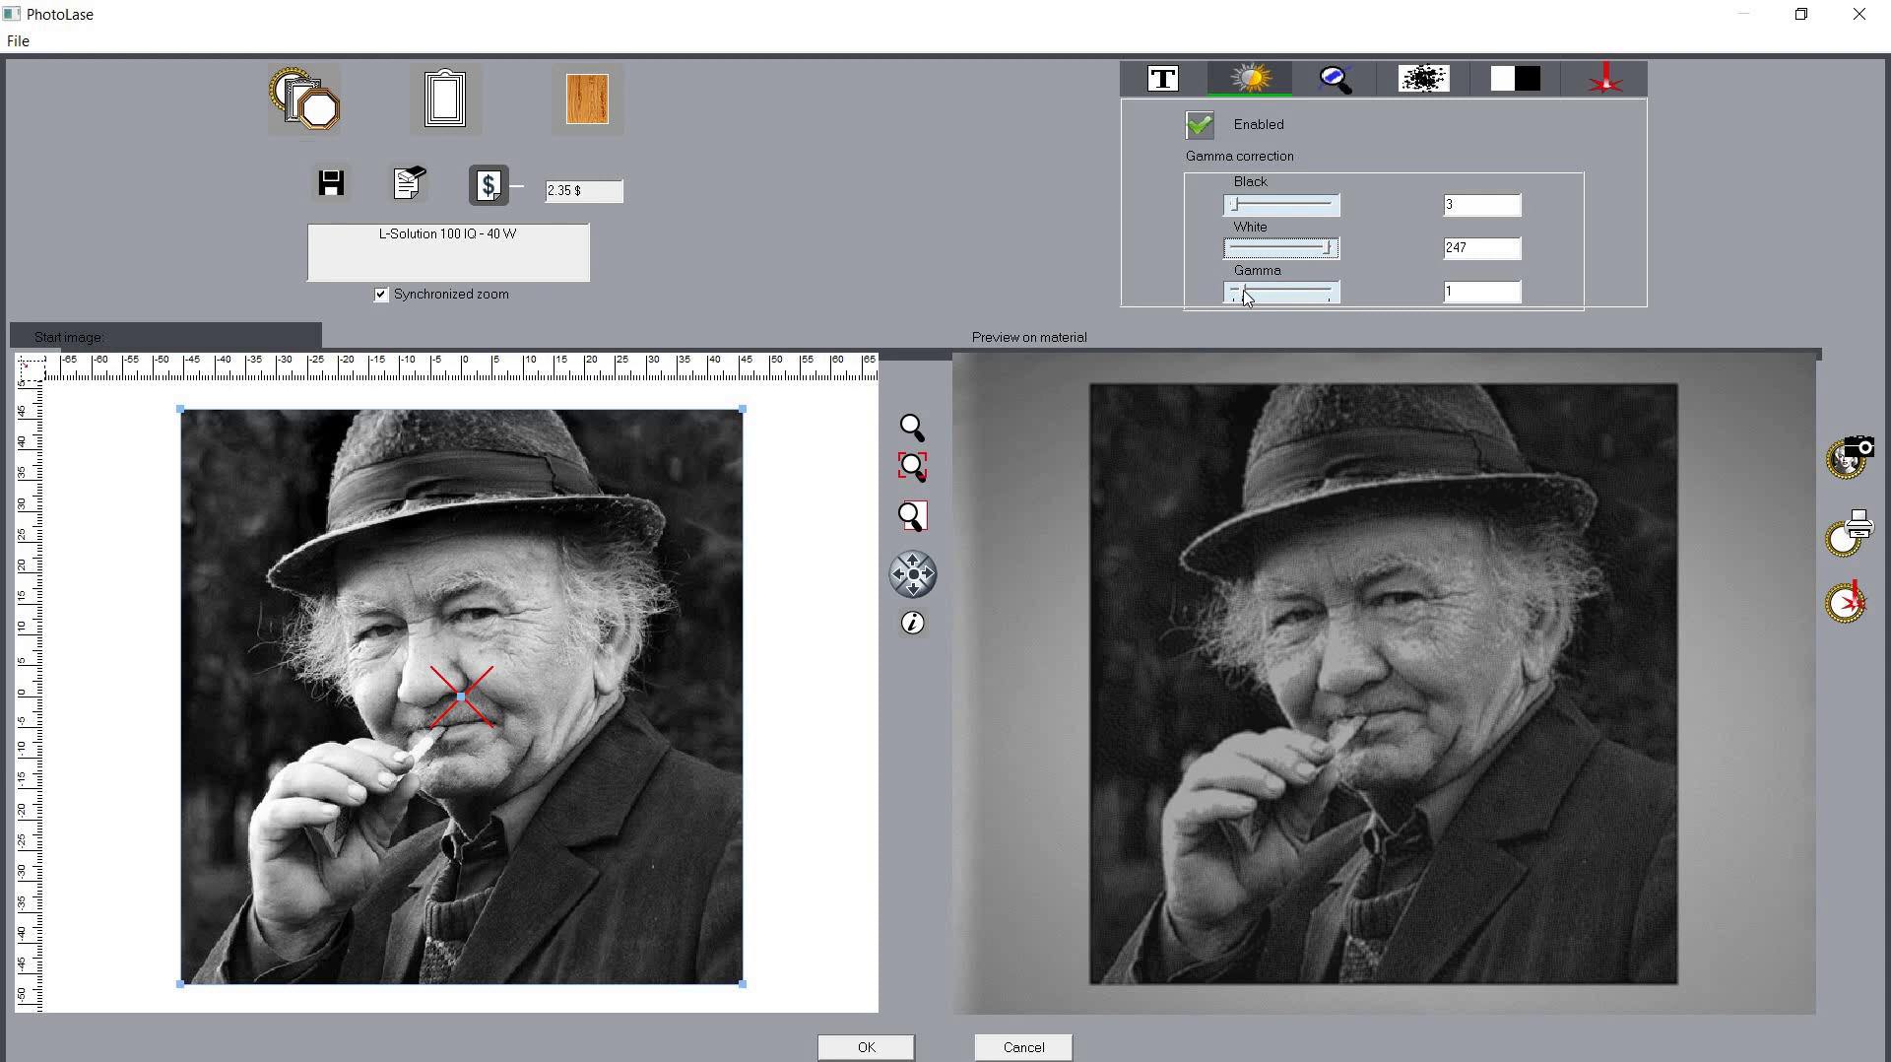
pyautogui.moveTo(1245, 298); pyautogui.dragTo(1247, 299)
# Set the black-and-white threshold to 105
pyautogui.click(1512, 83)
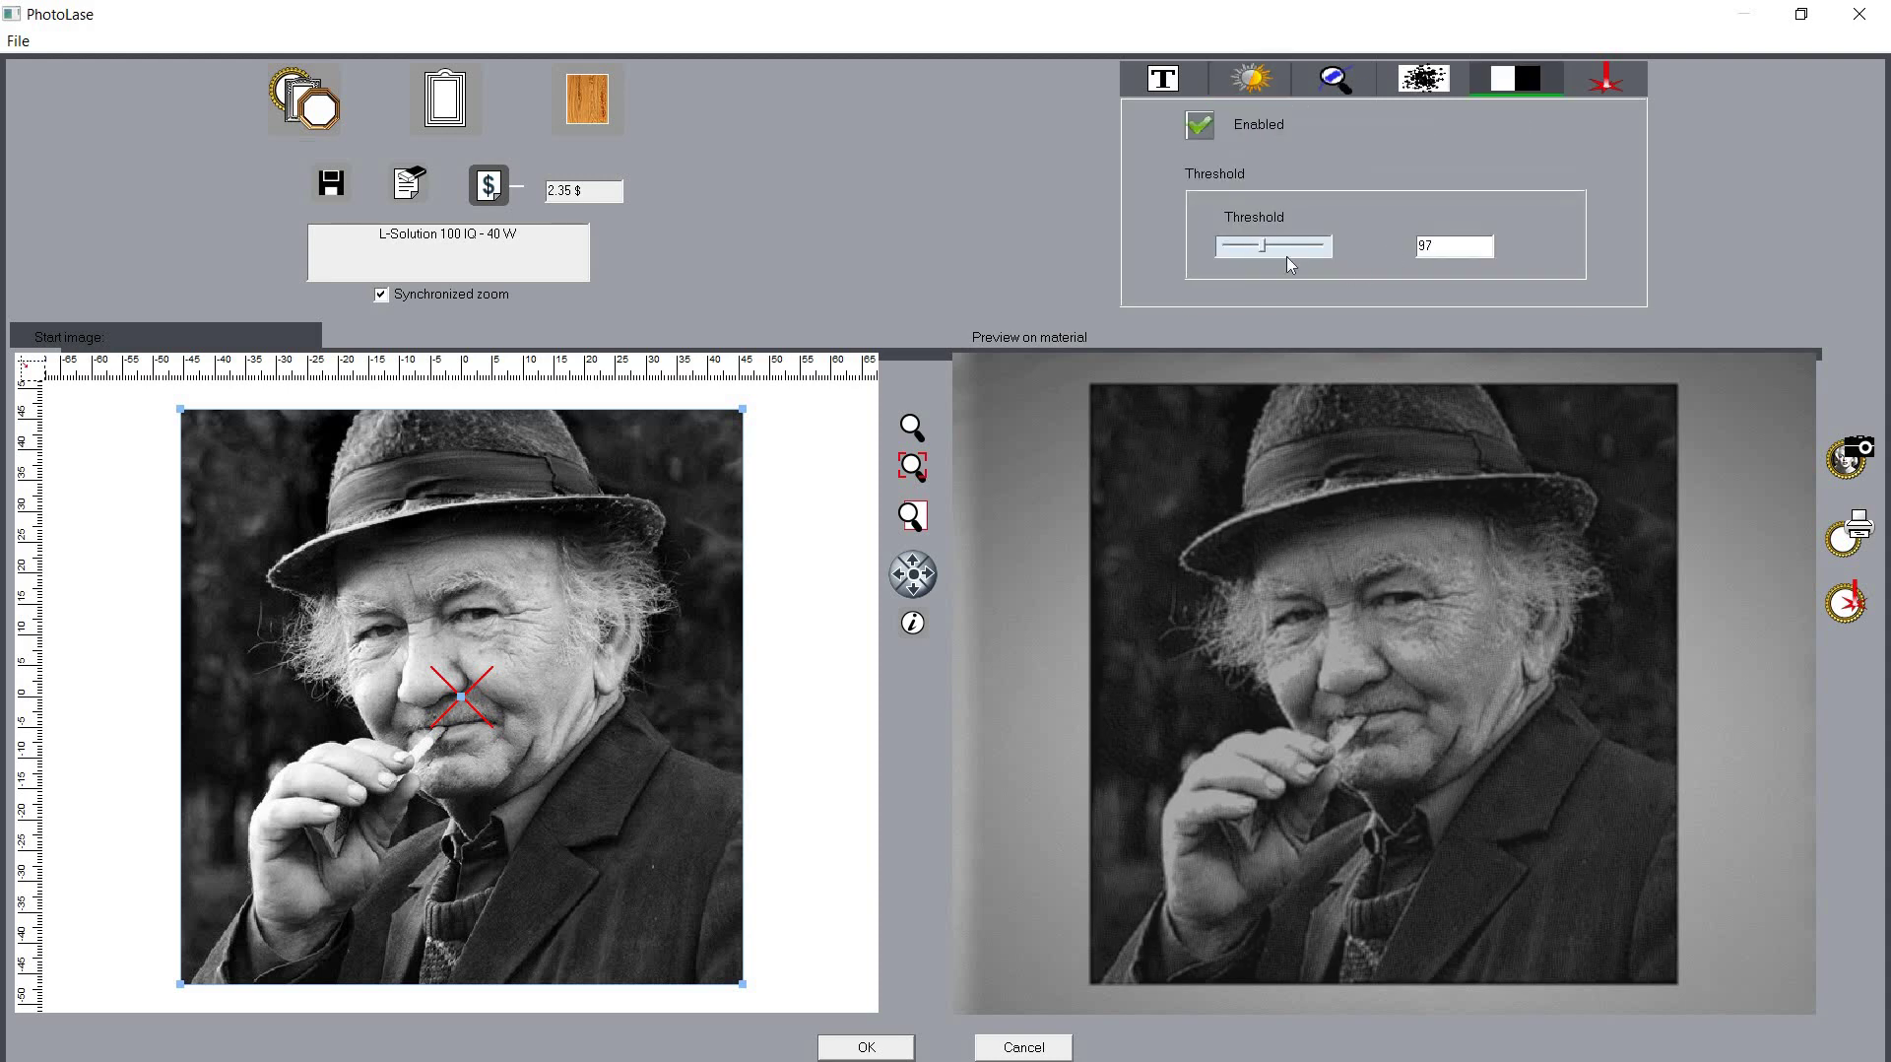
pyautogui.moveTo(1265, 256); pyautogui.dragTo(1270, 256)
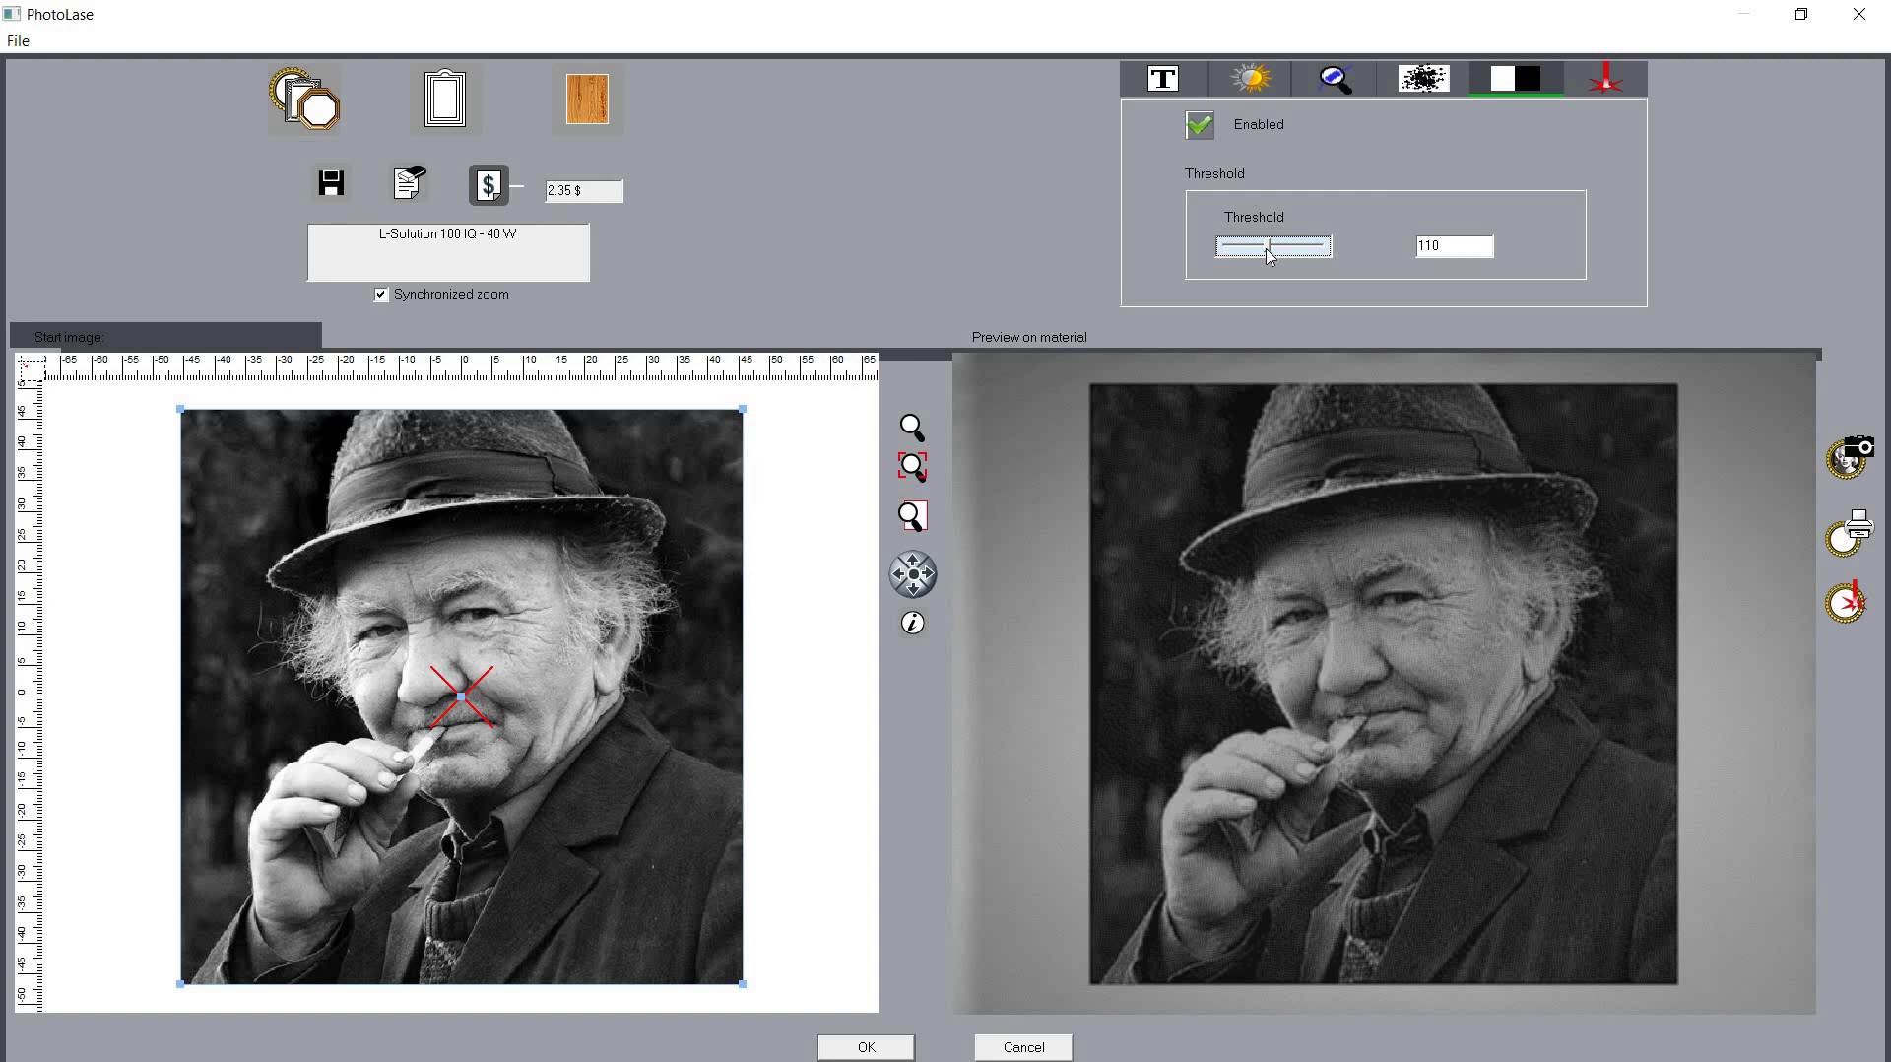
pyautogui.moveTo(1269, 256); pyautogui.dragTo(1266, 257)
# Review the Burkes halftoning, keeping the screen at 53 %
pyautogui.click(1415, 87)
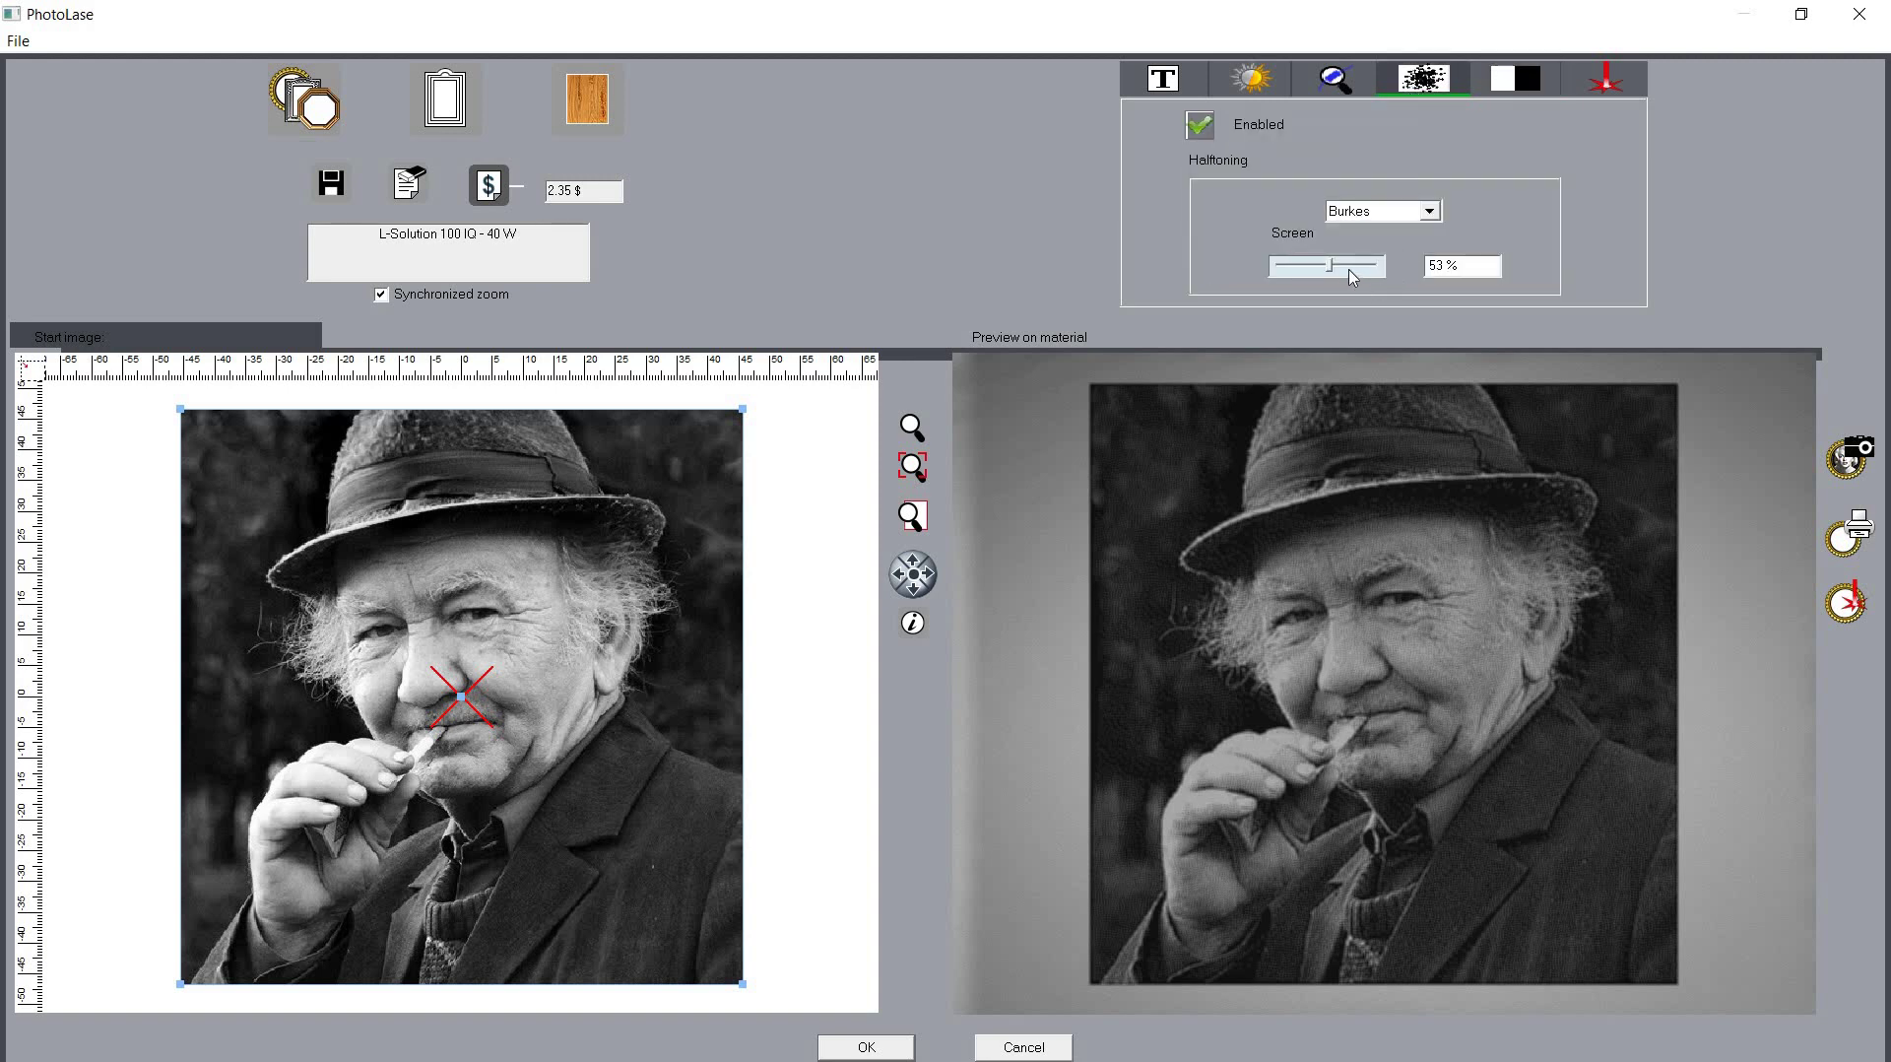
pyautogui.click(1337, 273)
pyautogui.moveTo(1337, 275); pyautogui.dragTo(1330, 277)
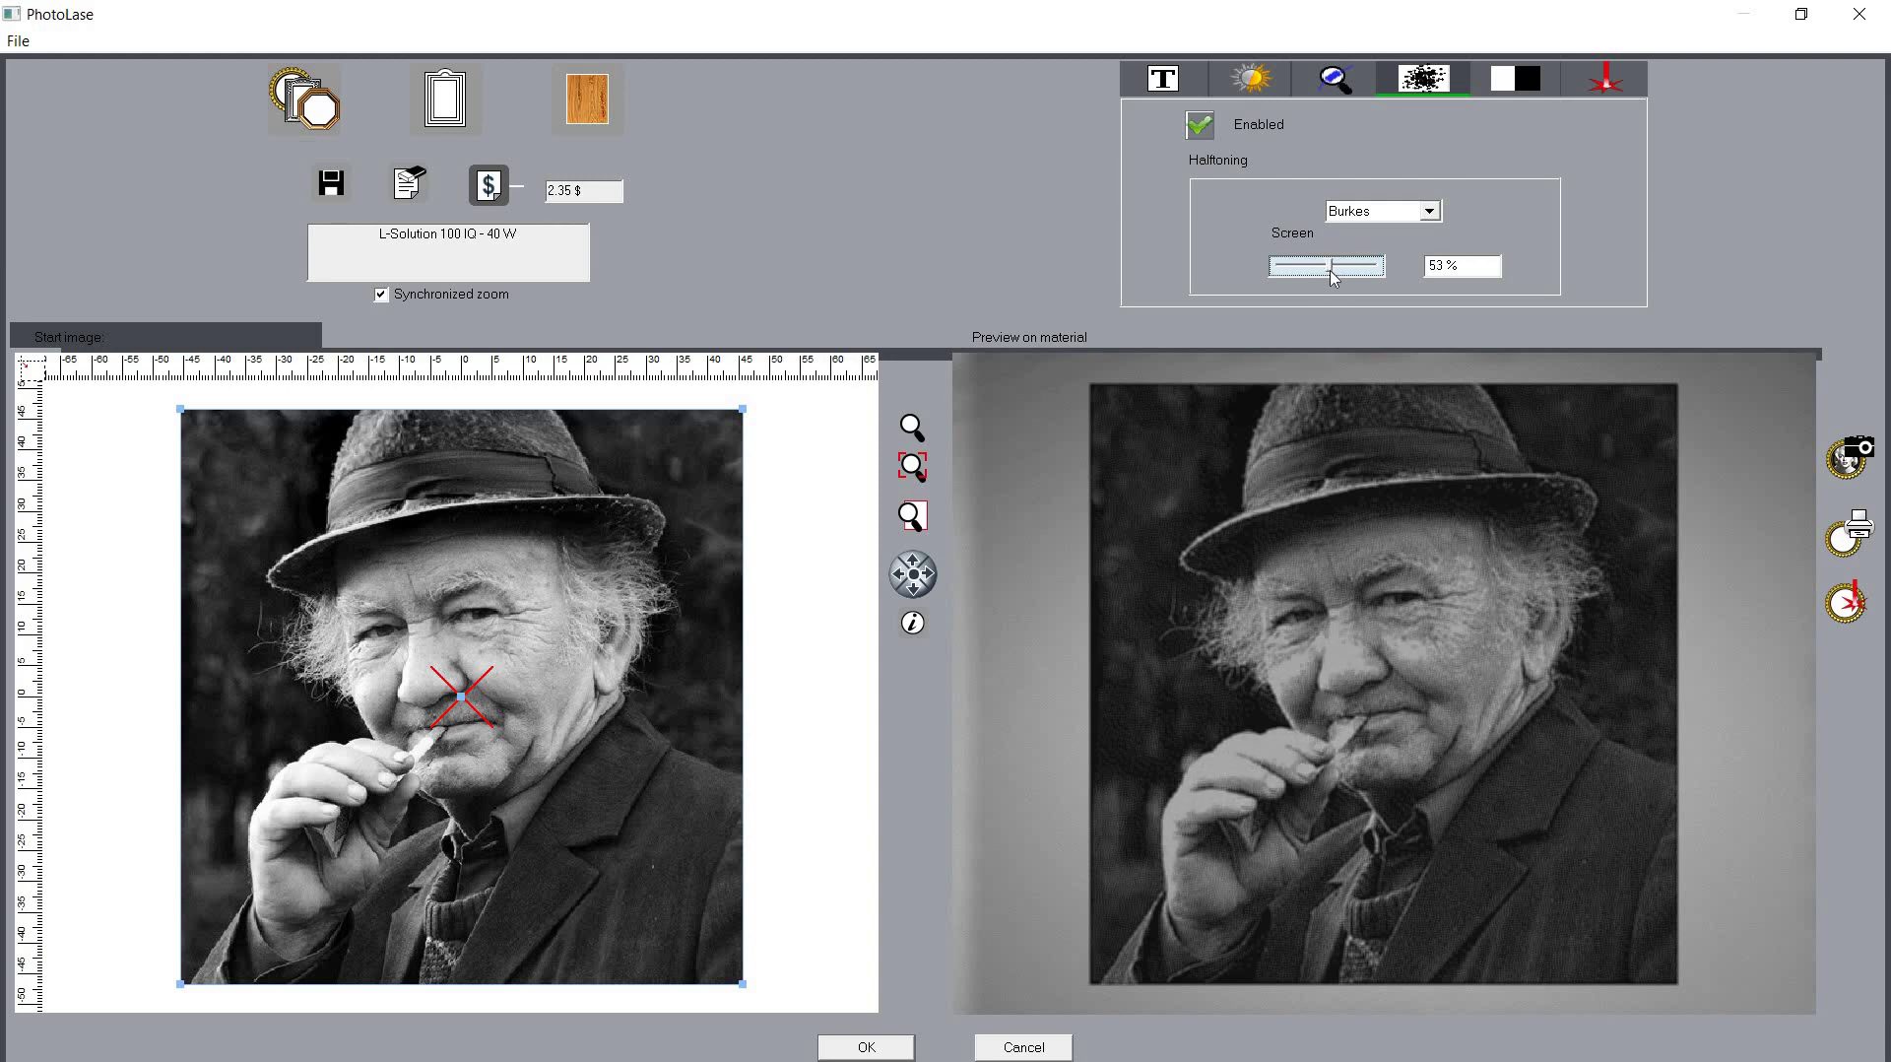
# Drop the Gamma correction White level to 229, keeping black at 3 and gamma at 1
pyautogui.click(1351, 89)
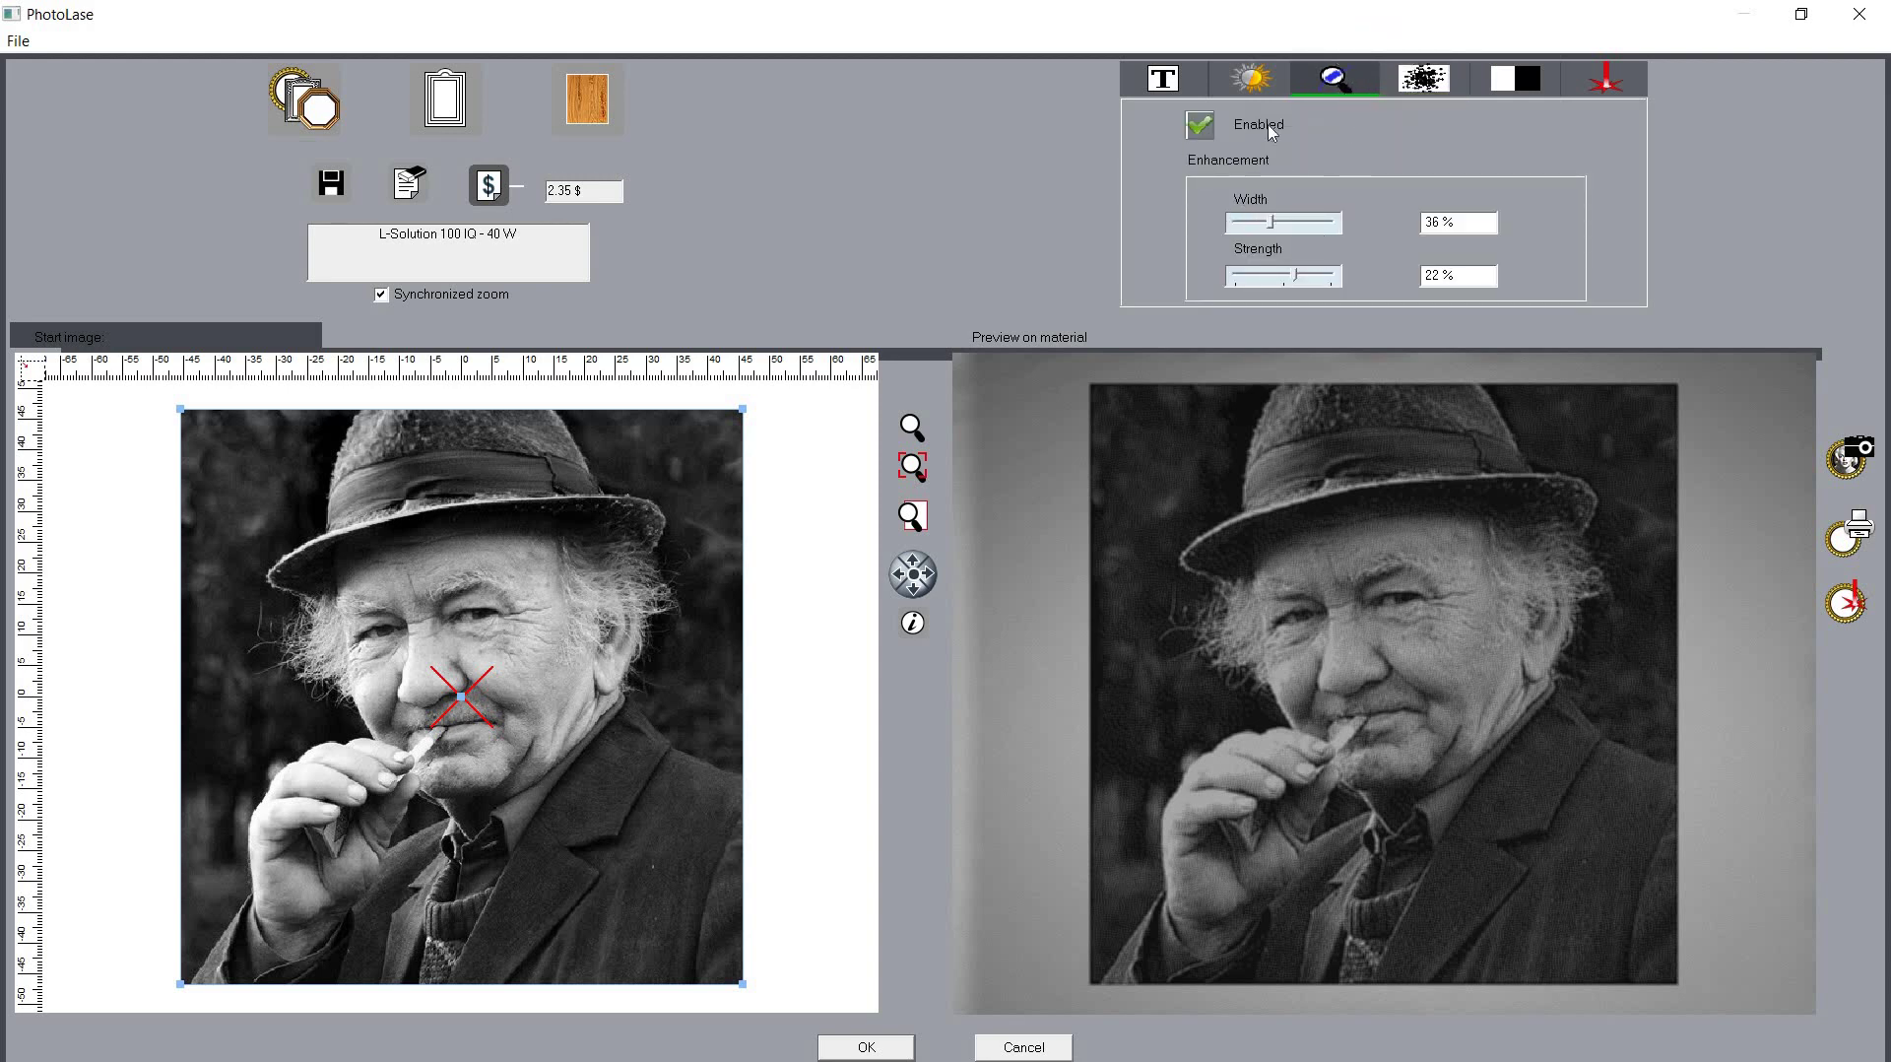
pyautogui.click(1270, 91)
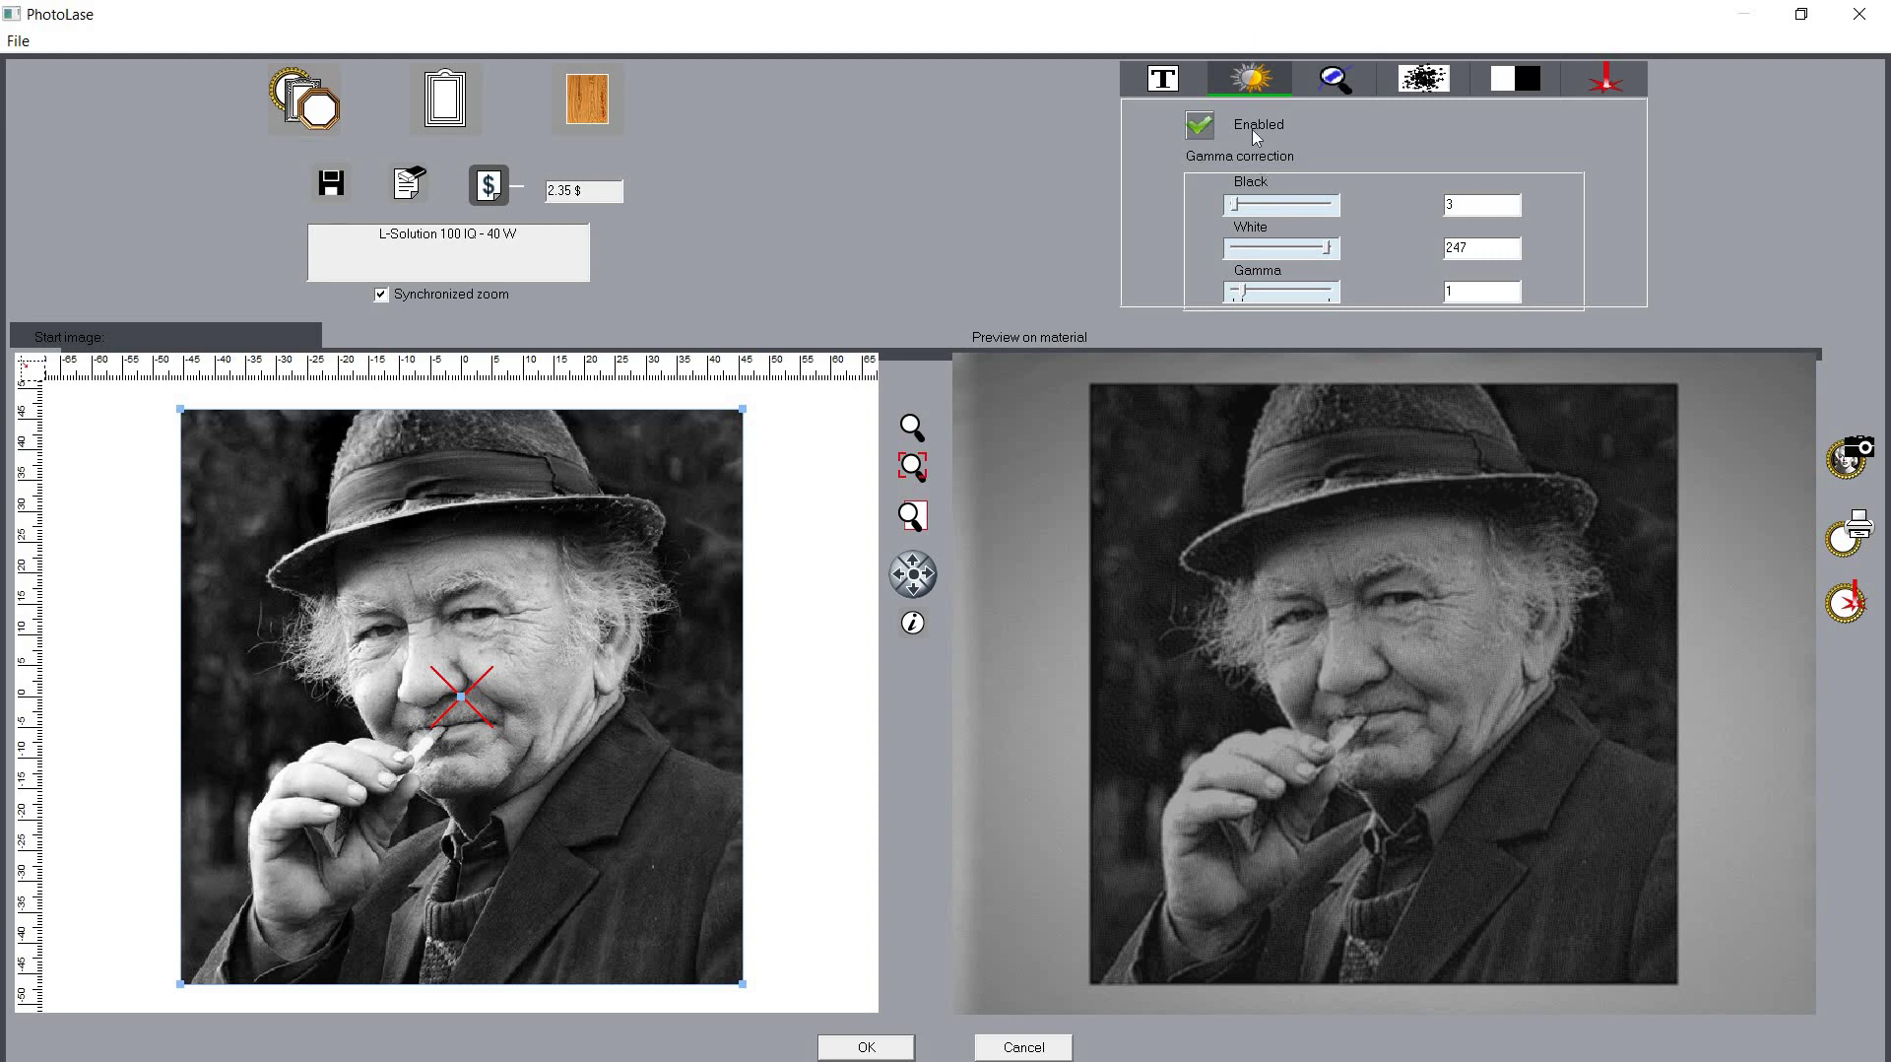
pyautogui.click(1330, 253)
pyautogui.moveTo(1326, 252); pyautogui.dragTo(1324, 255)
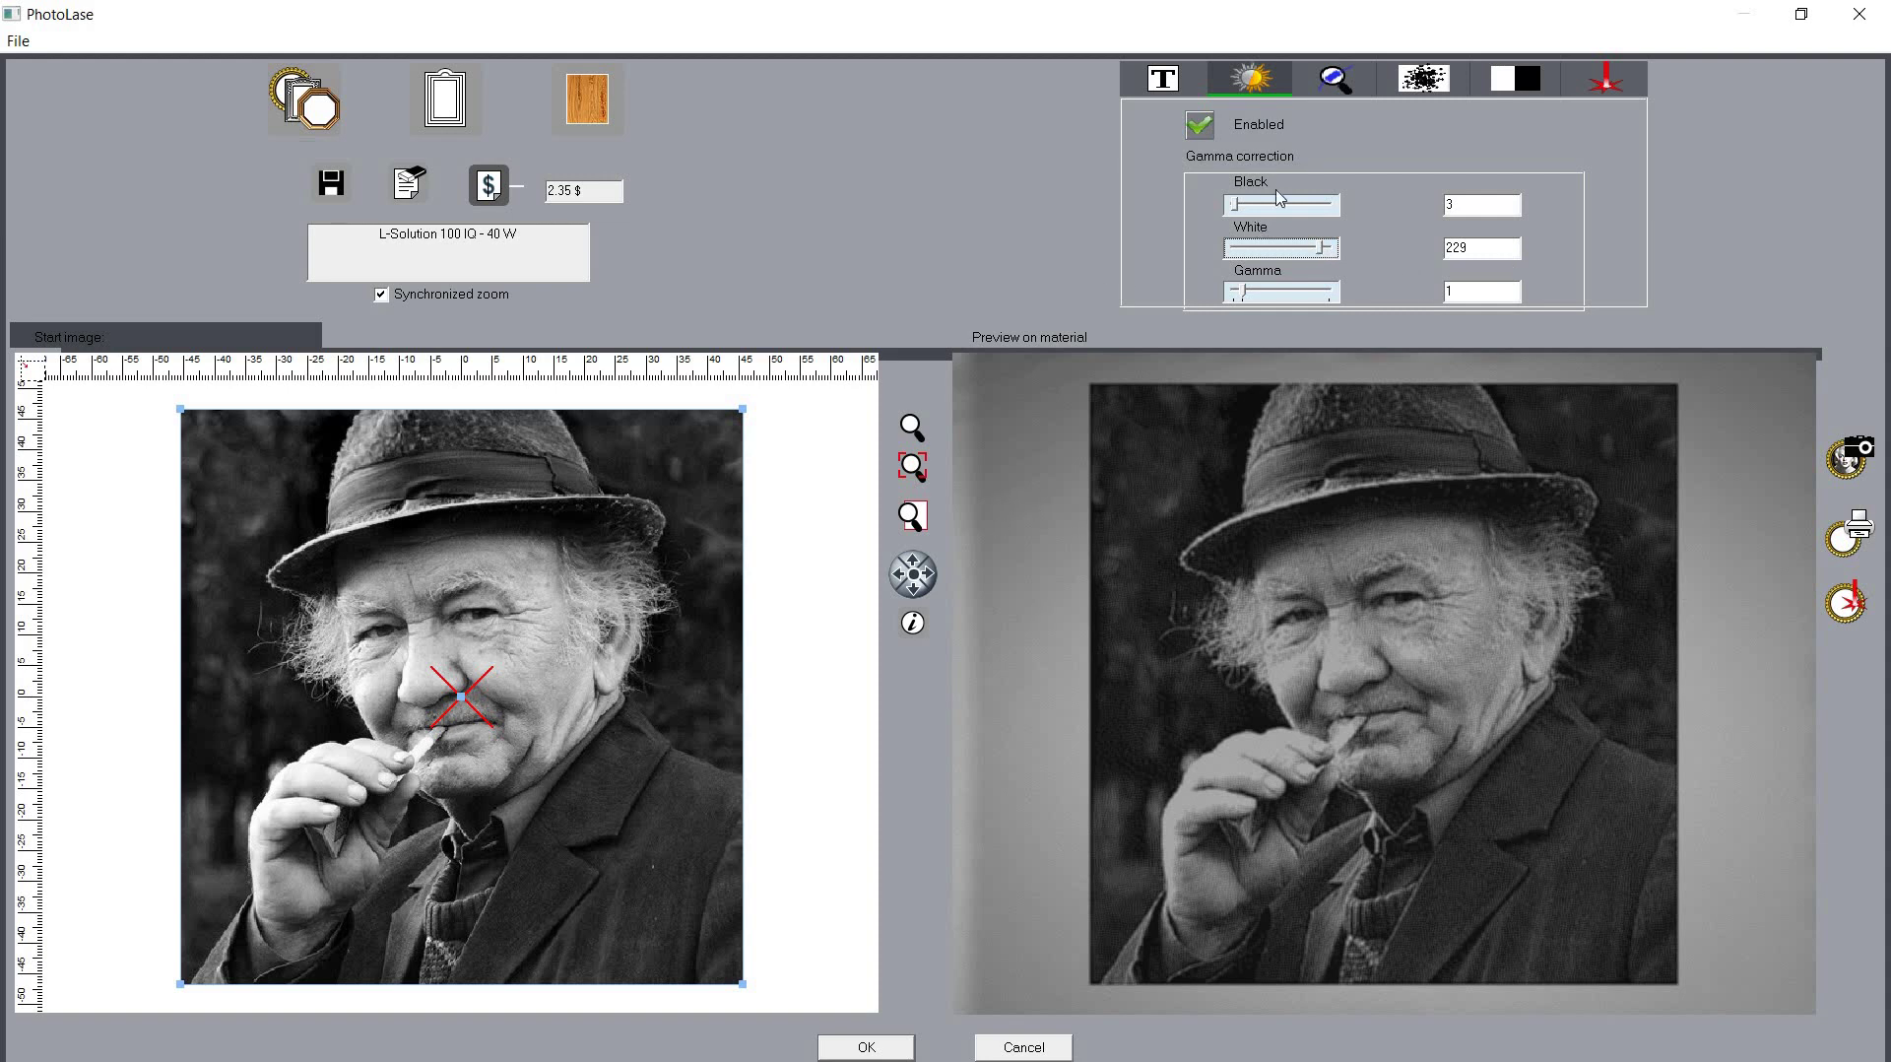
pyautogui.click(1171, 86)
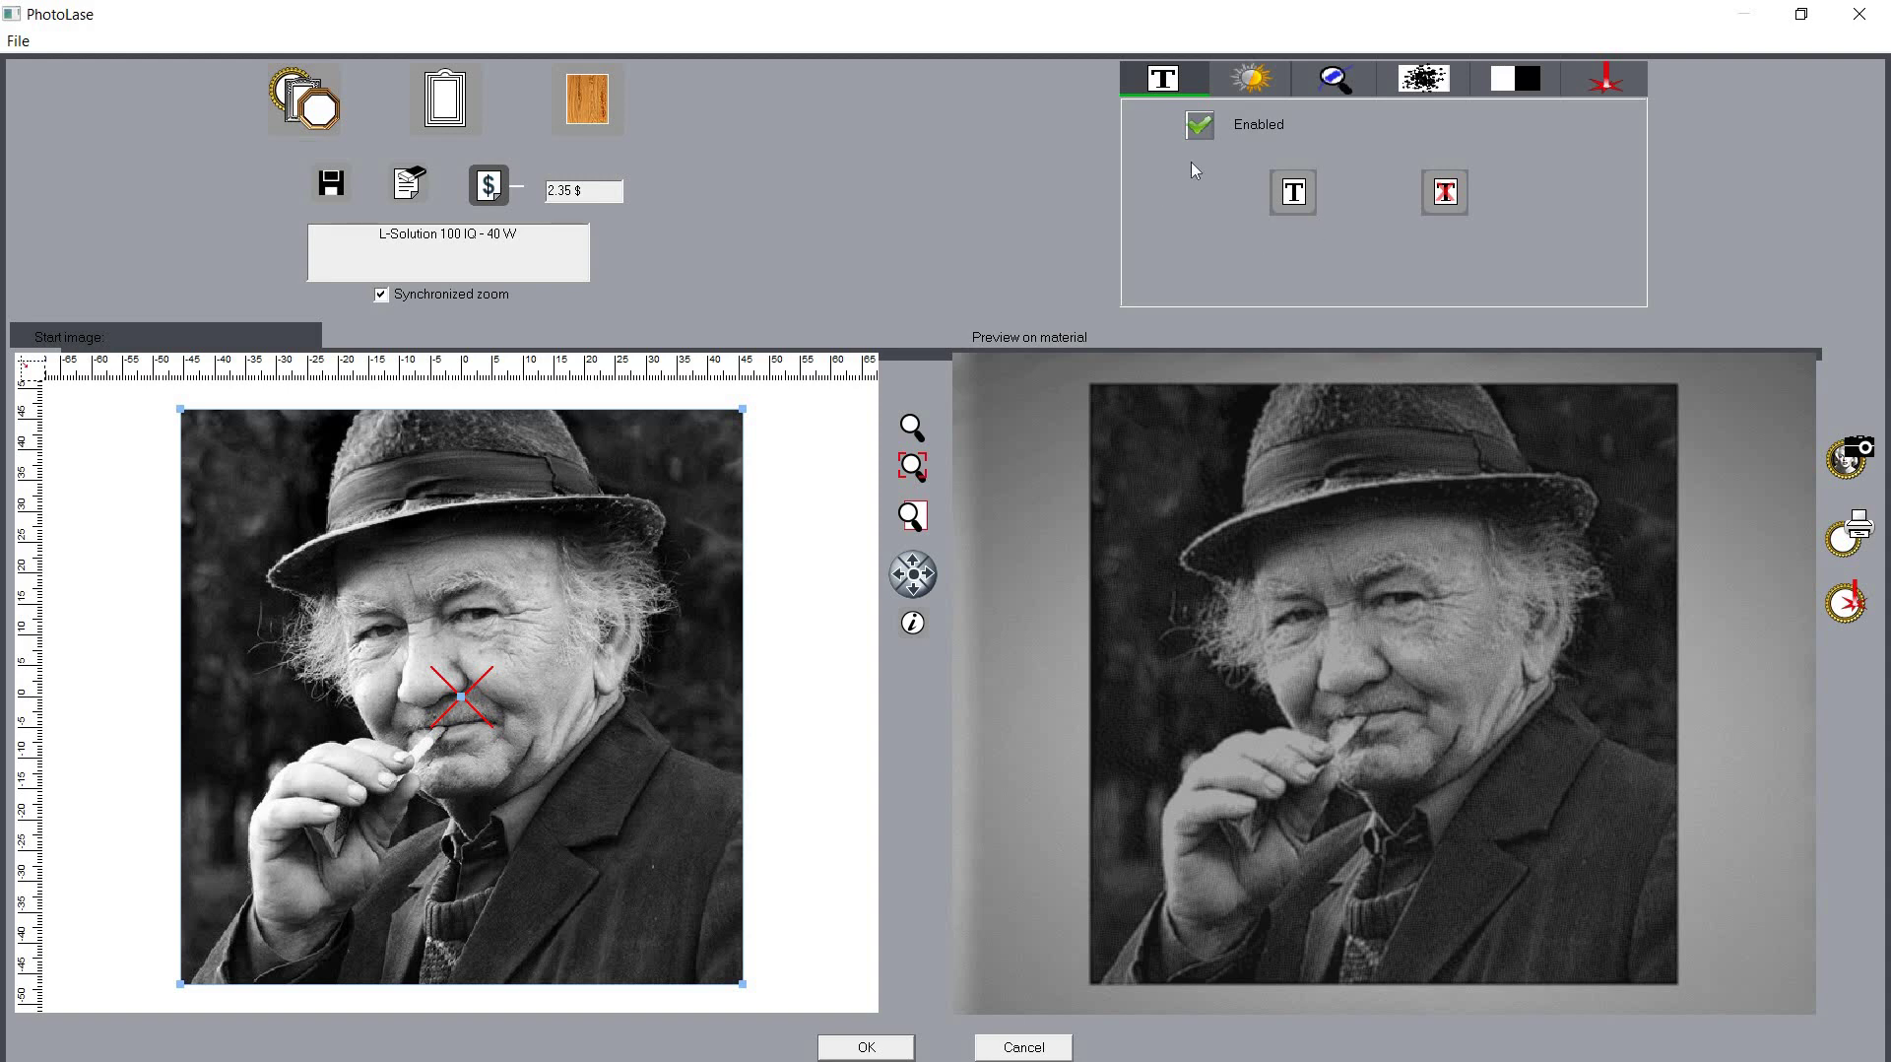
pyautogui.click(1251, 78)
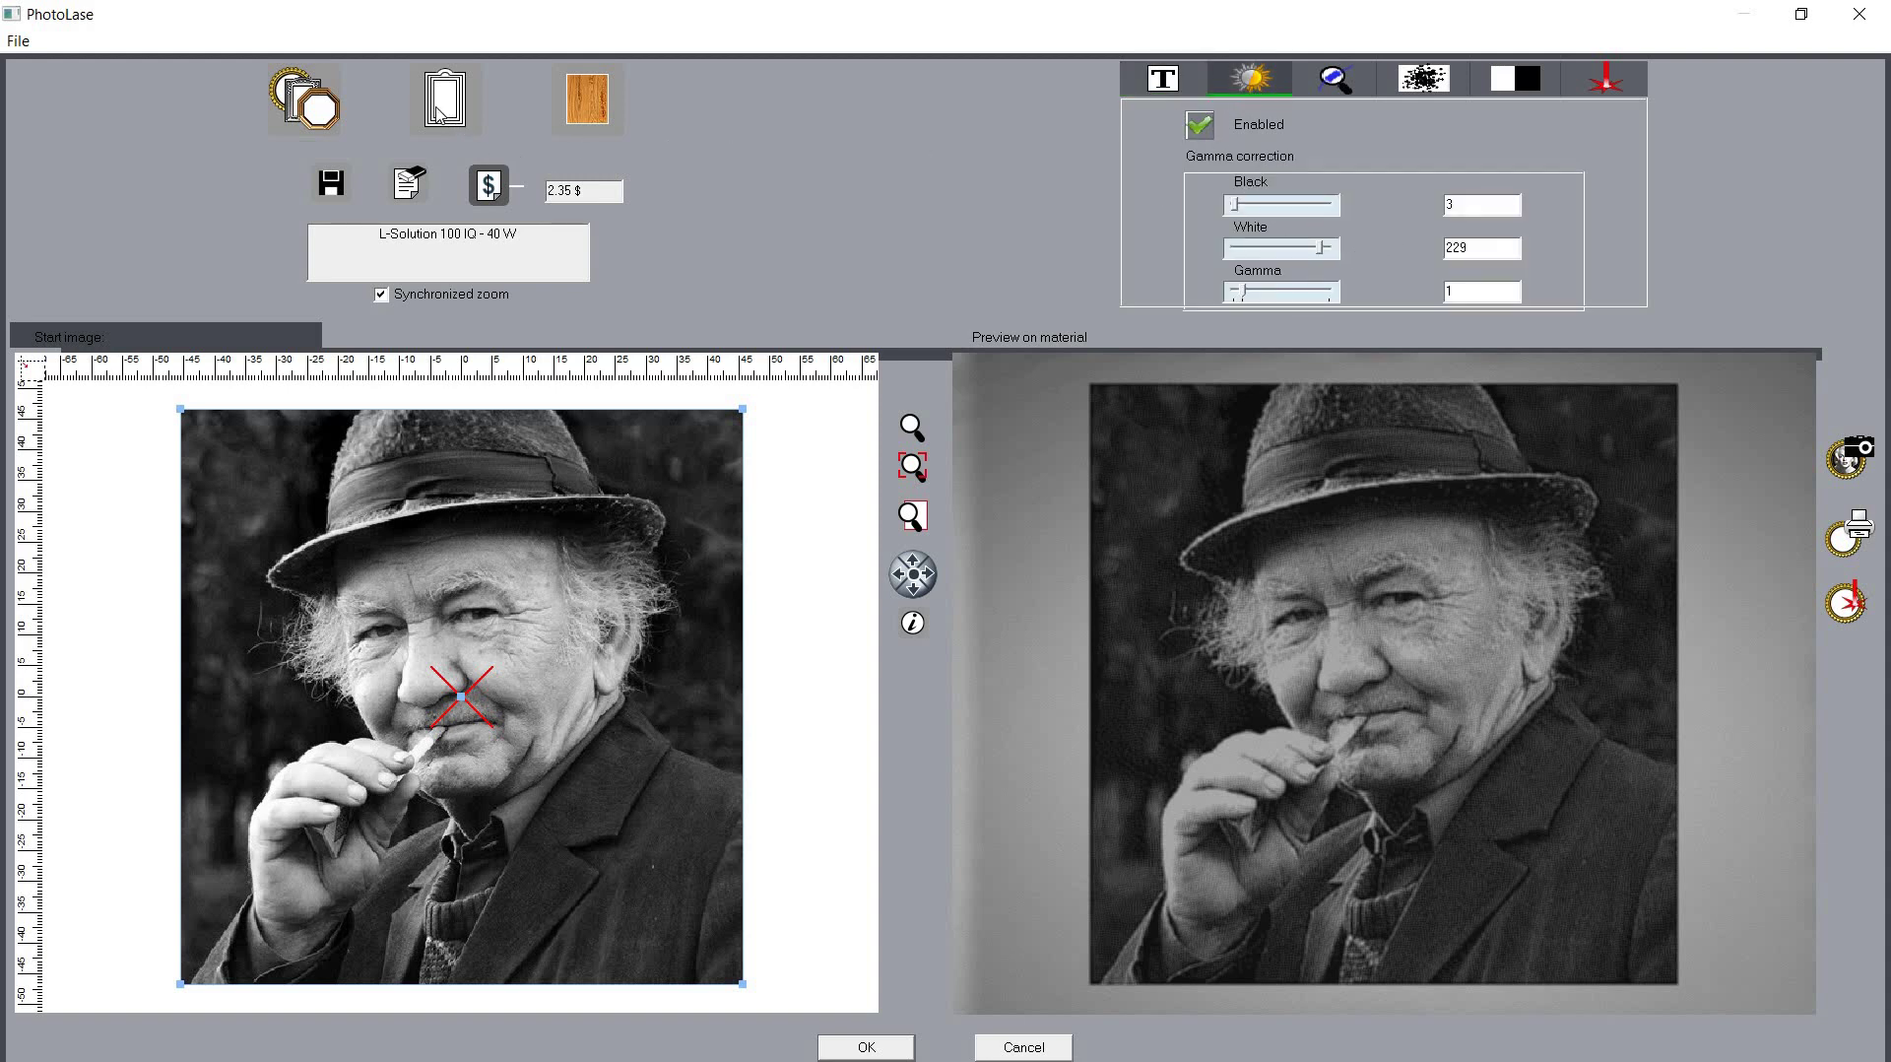
pyautogui.click(325, 112)
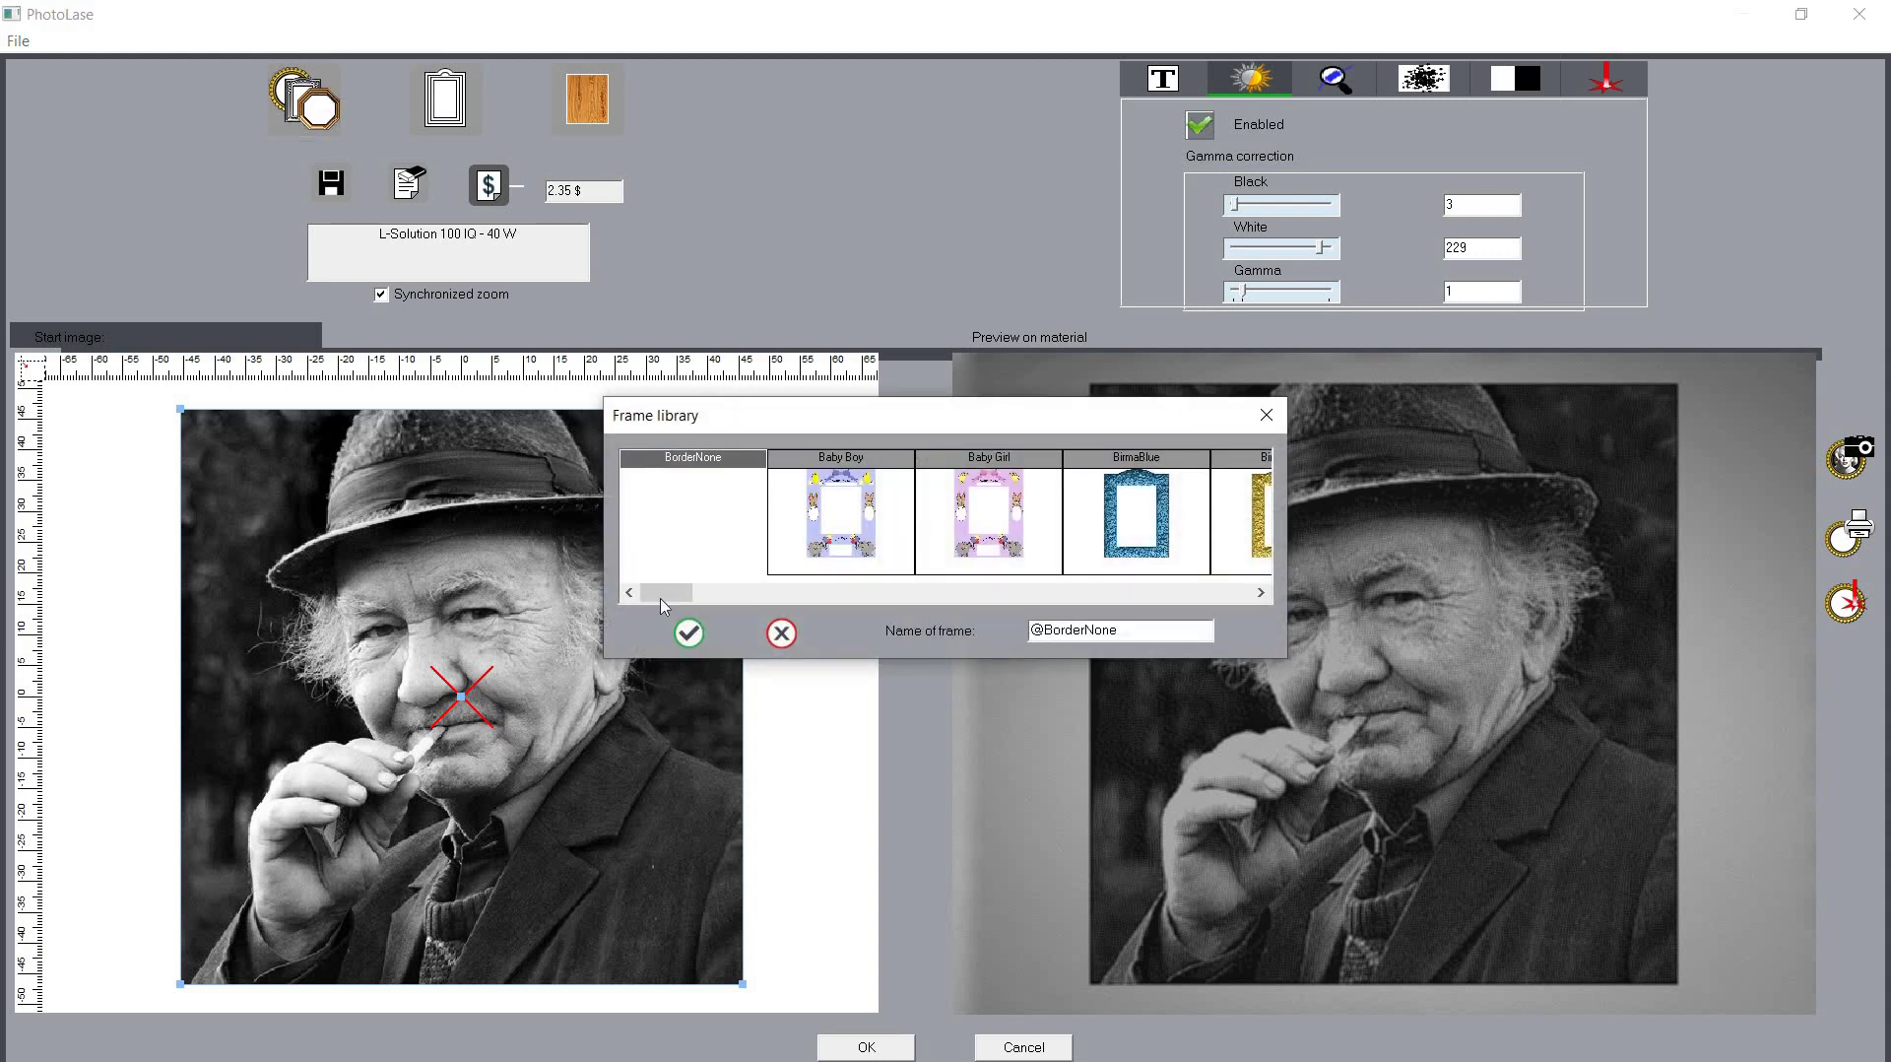
pyautogui.moveTo(679, 598); pyautogui.dragTo(931, 603)
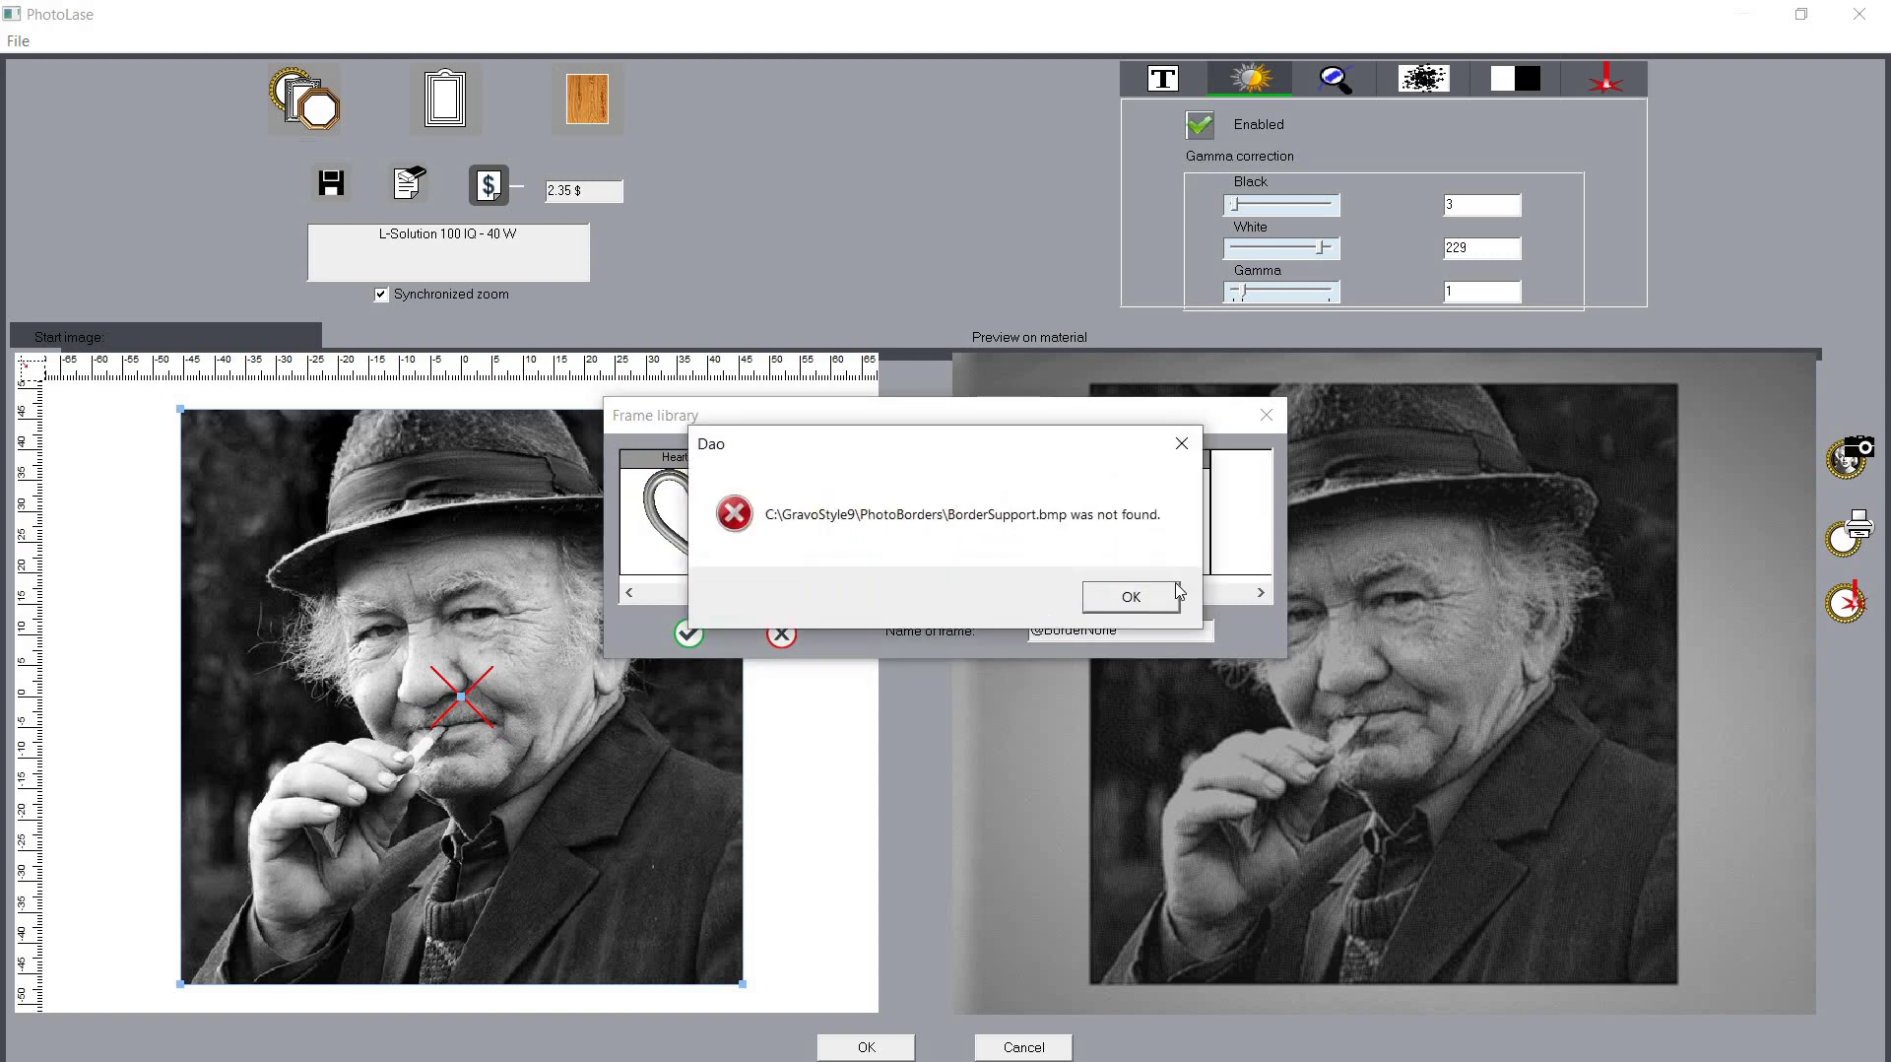
pyautogui.click(1131, 597)
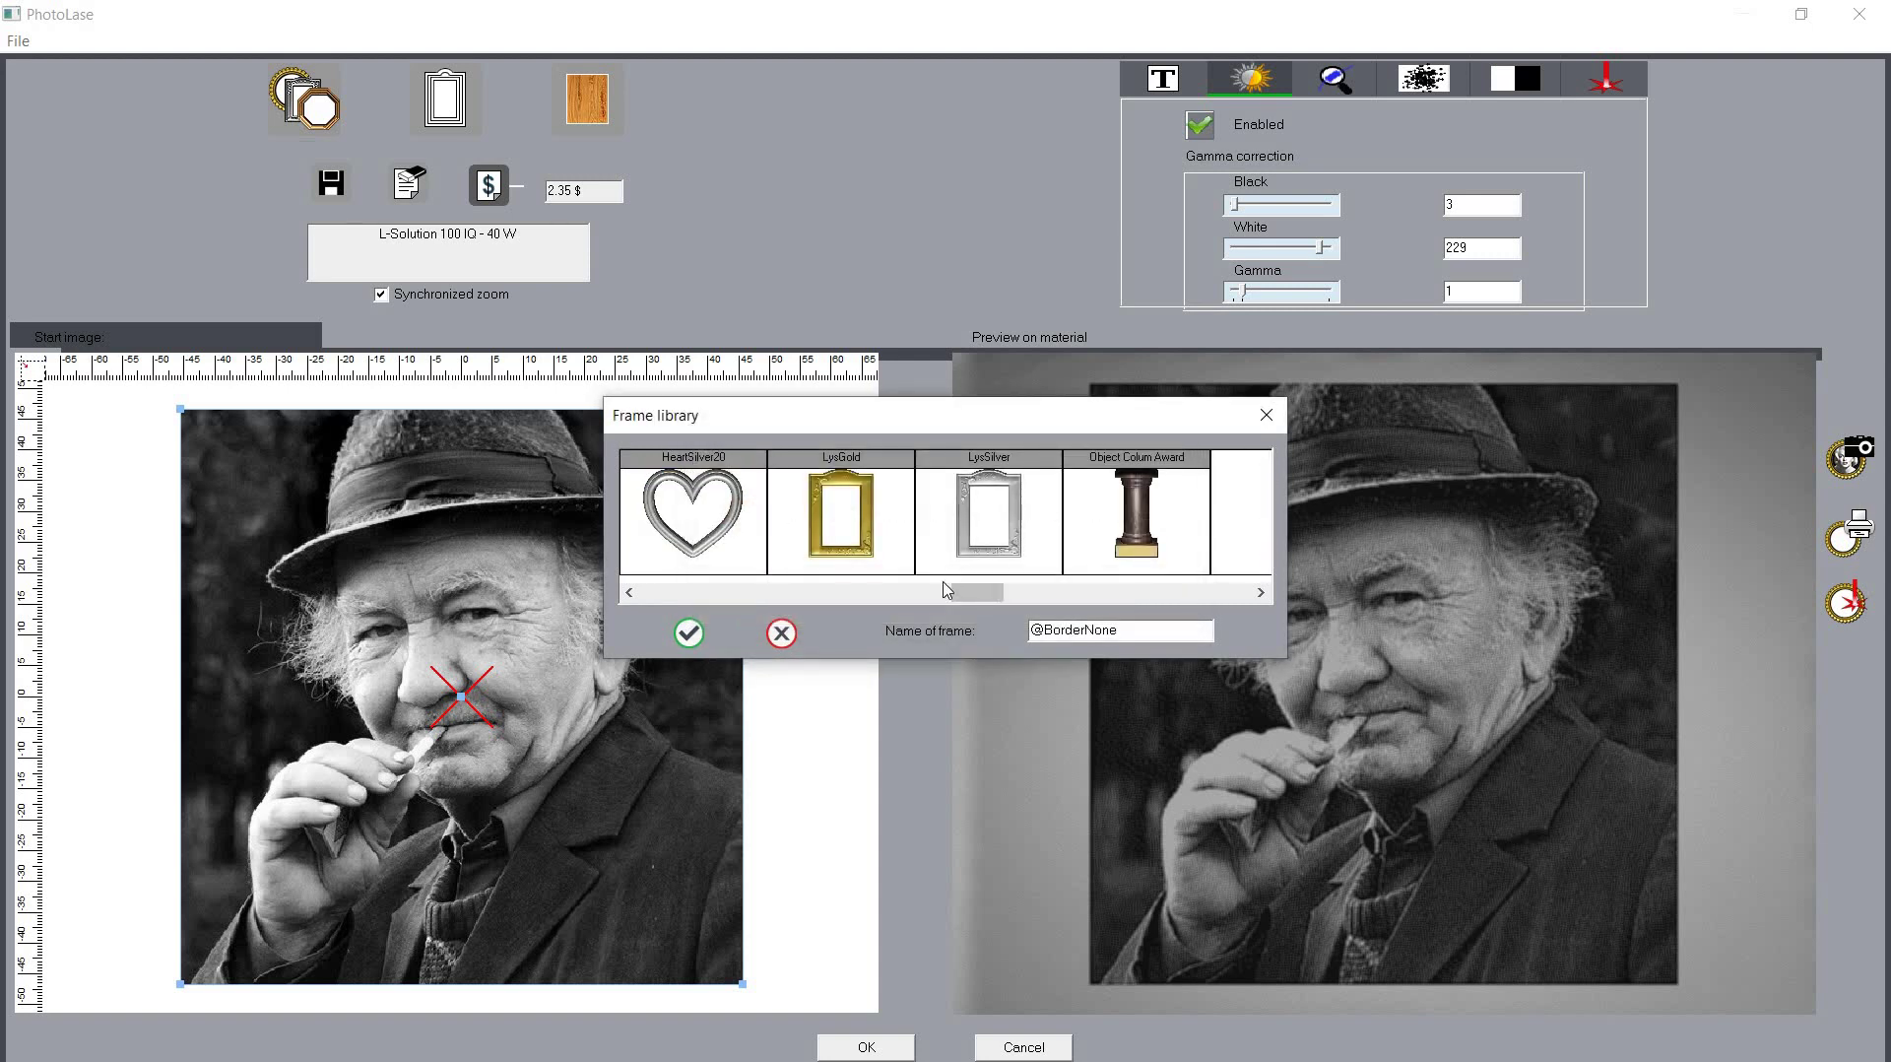
pyautogui.click(783, 633)
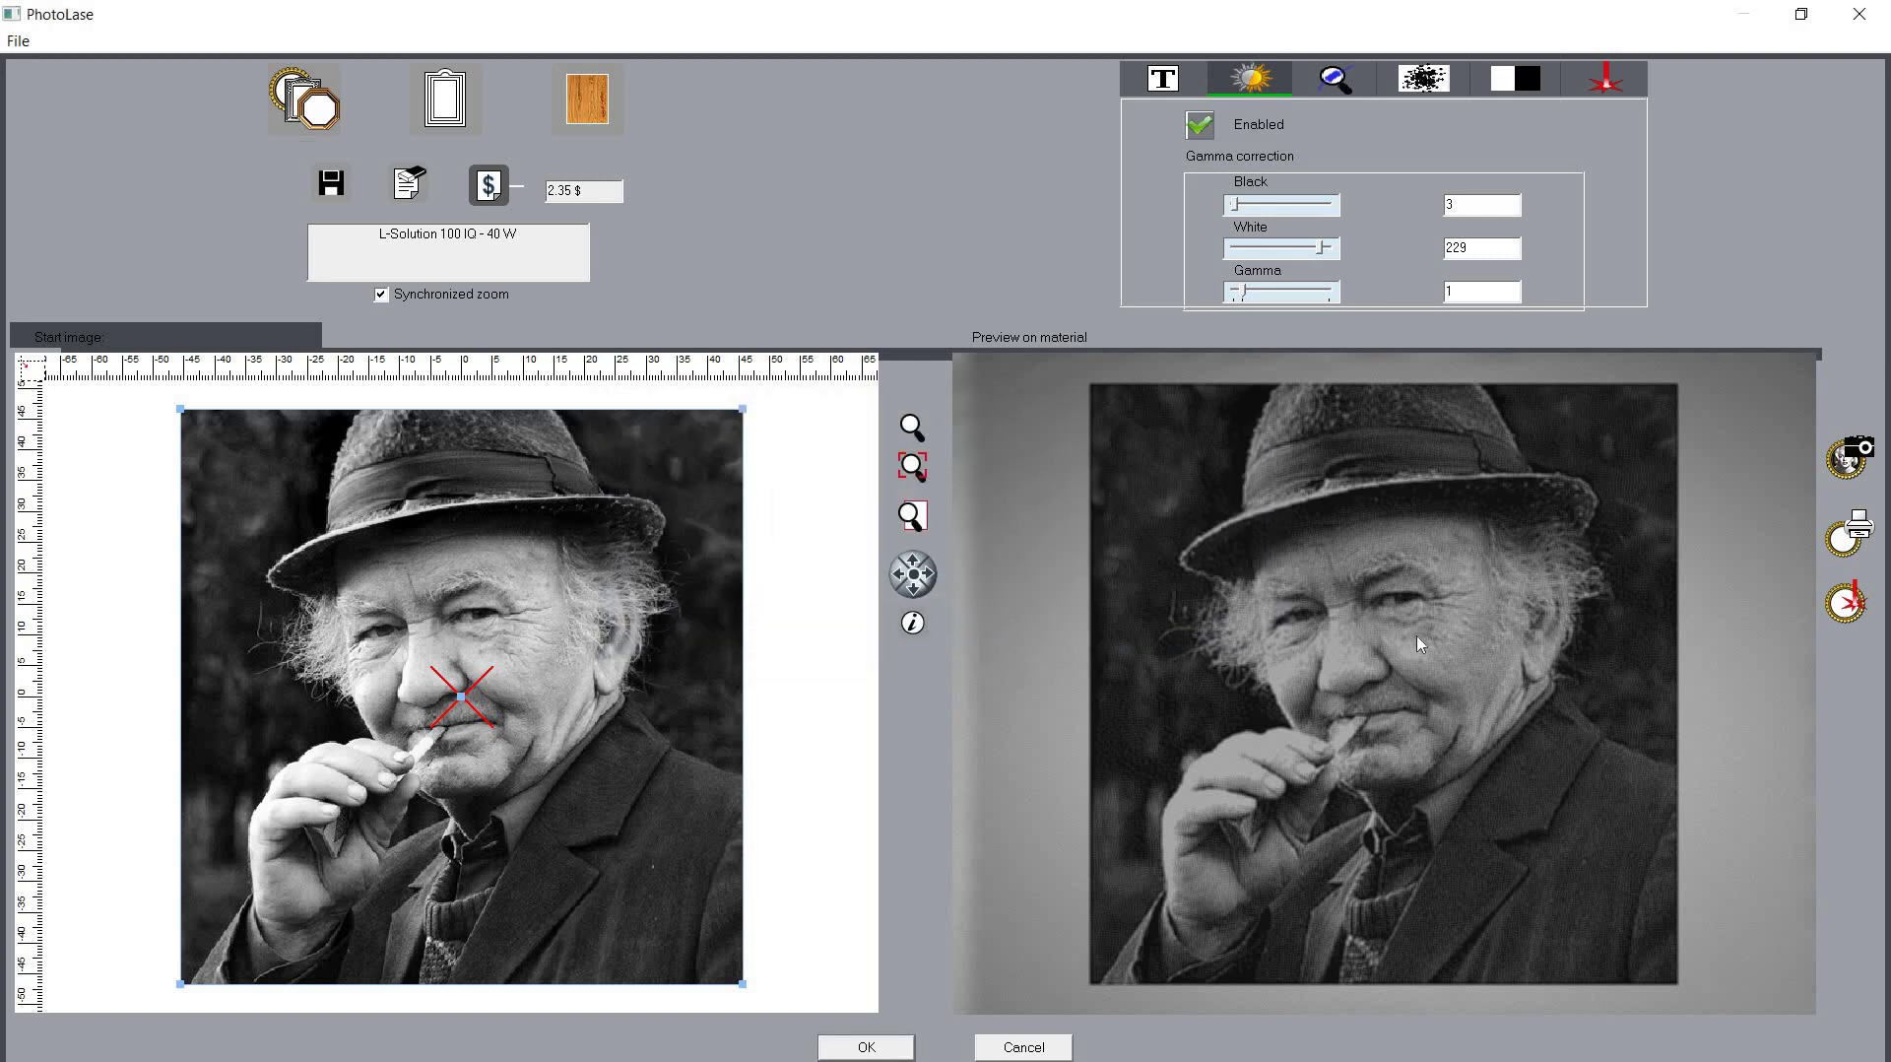
# Place the 91.17 × 93.27 mm halftone on the plate and delete the original greyscale photo
pyautogui.click(866, 1047)
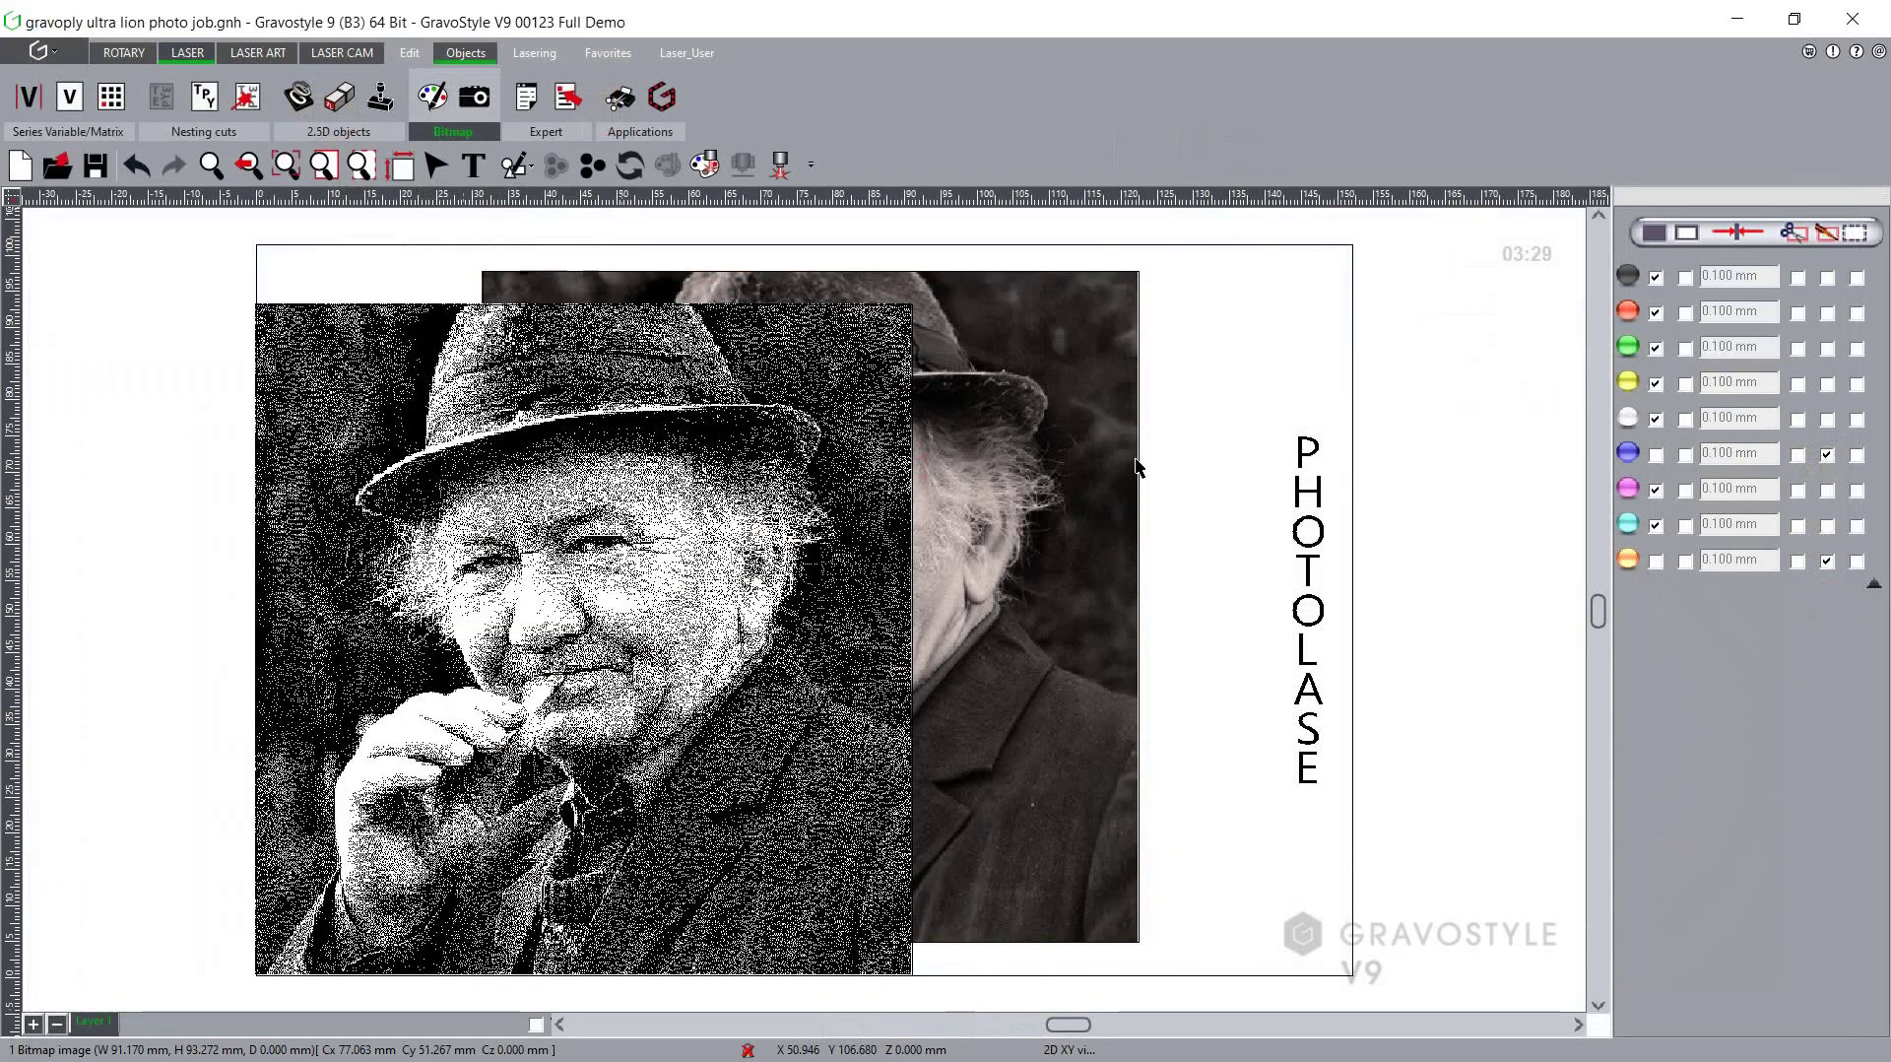
pyautogui.click(1052, 278)
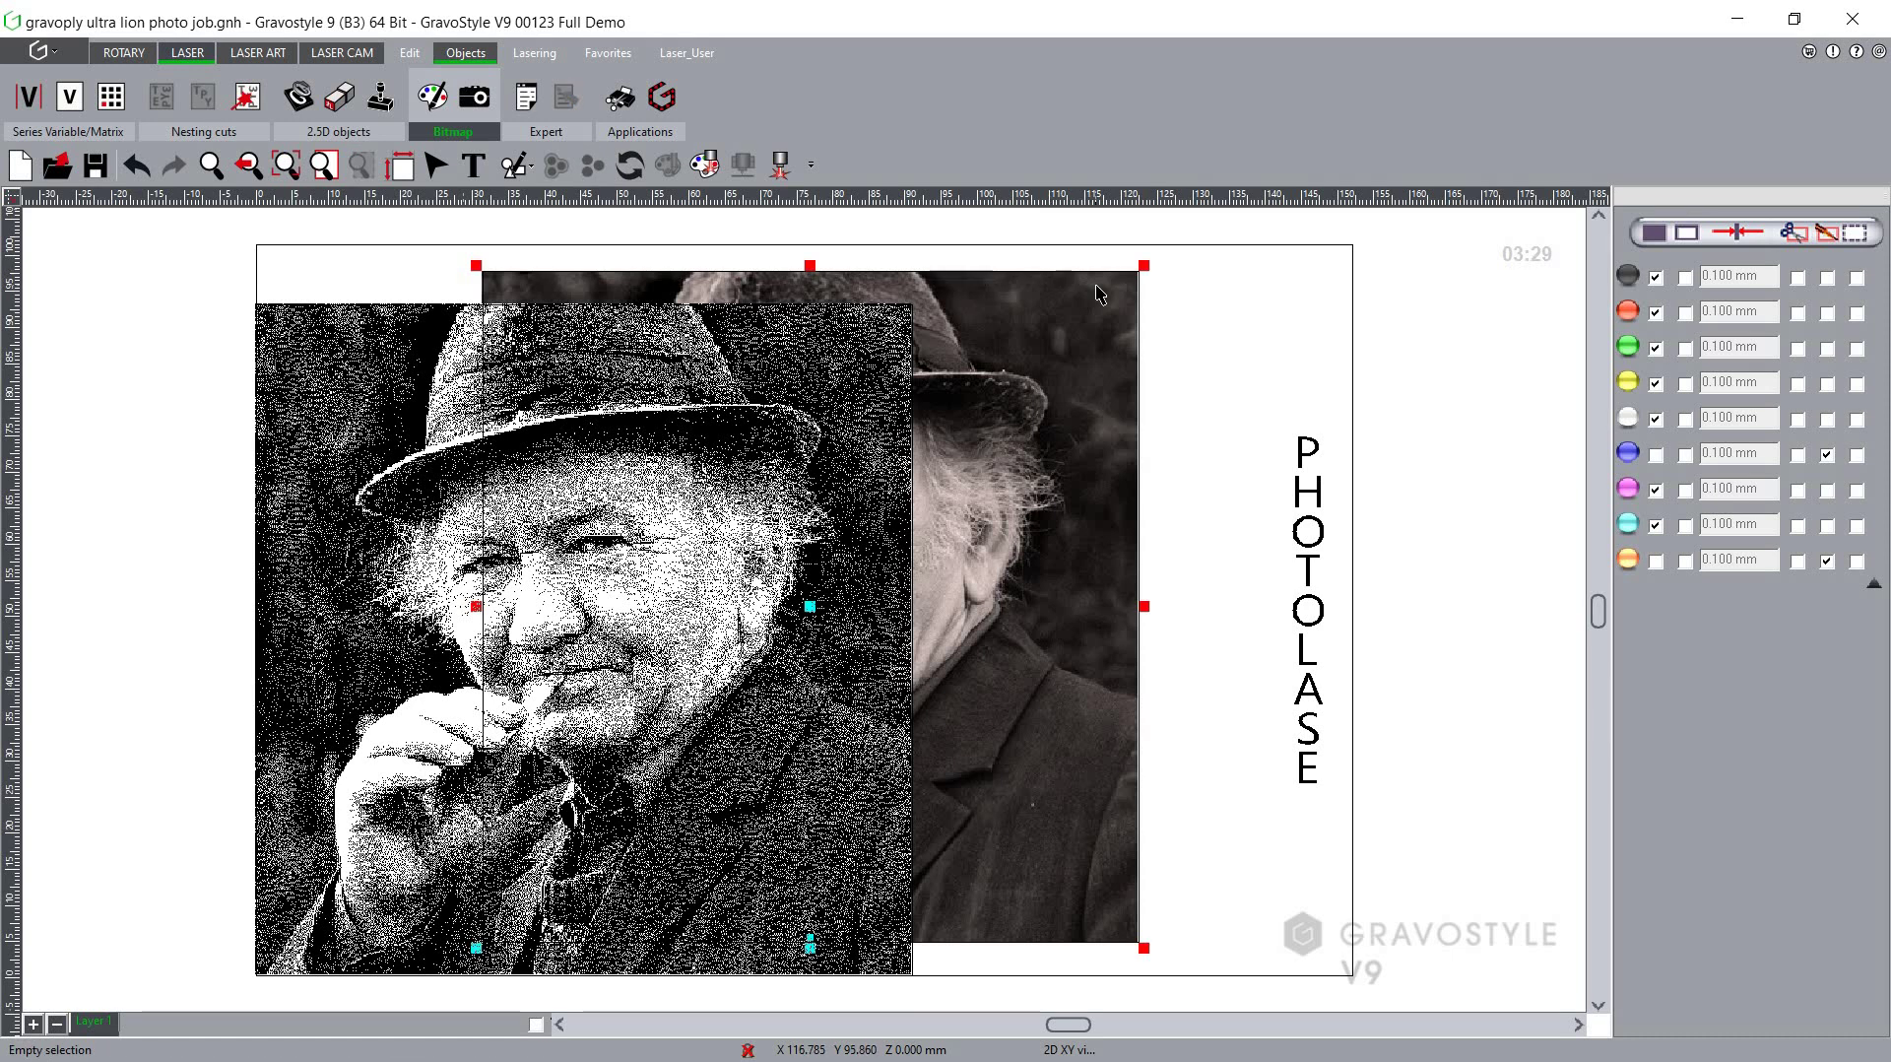
pyautogui.press('Escape')
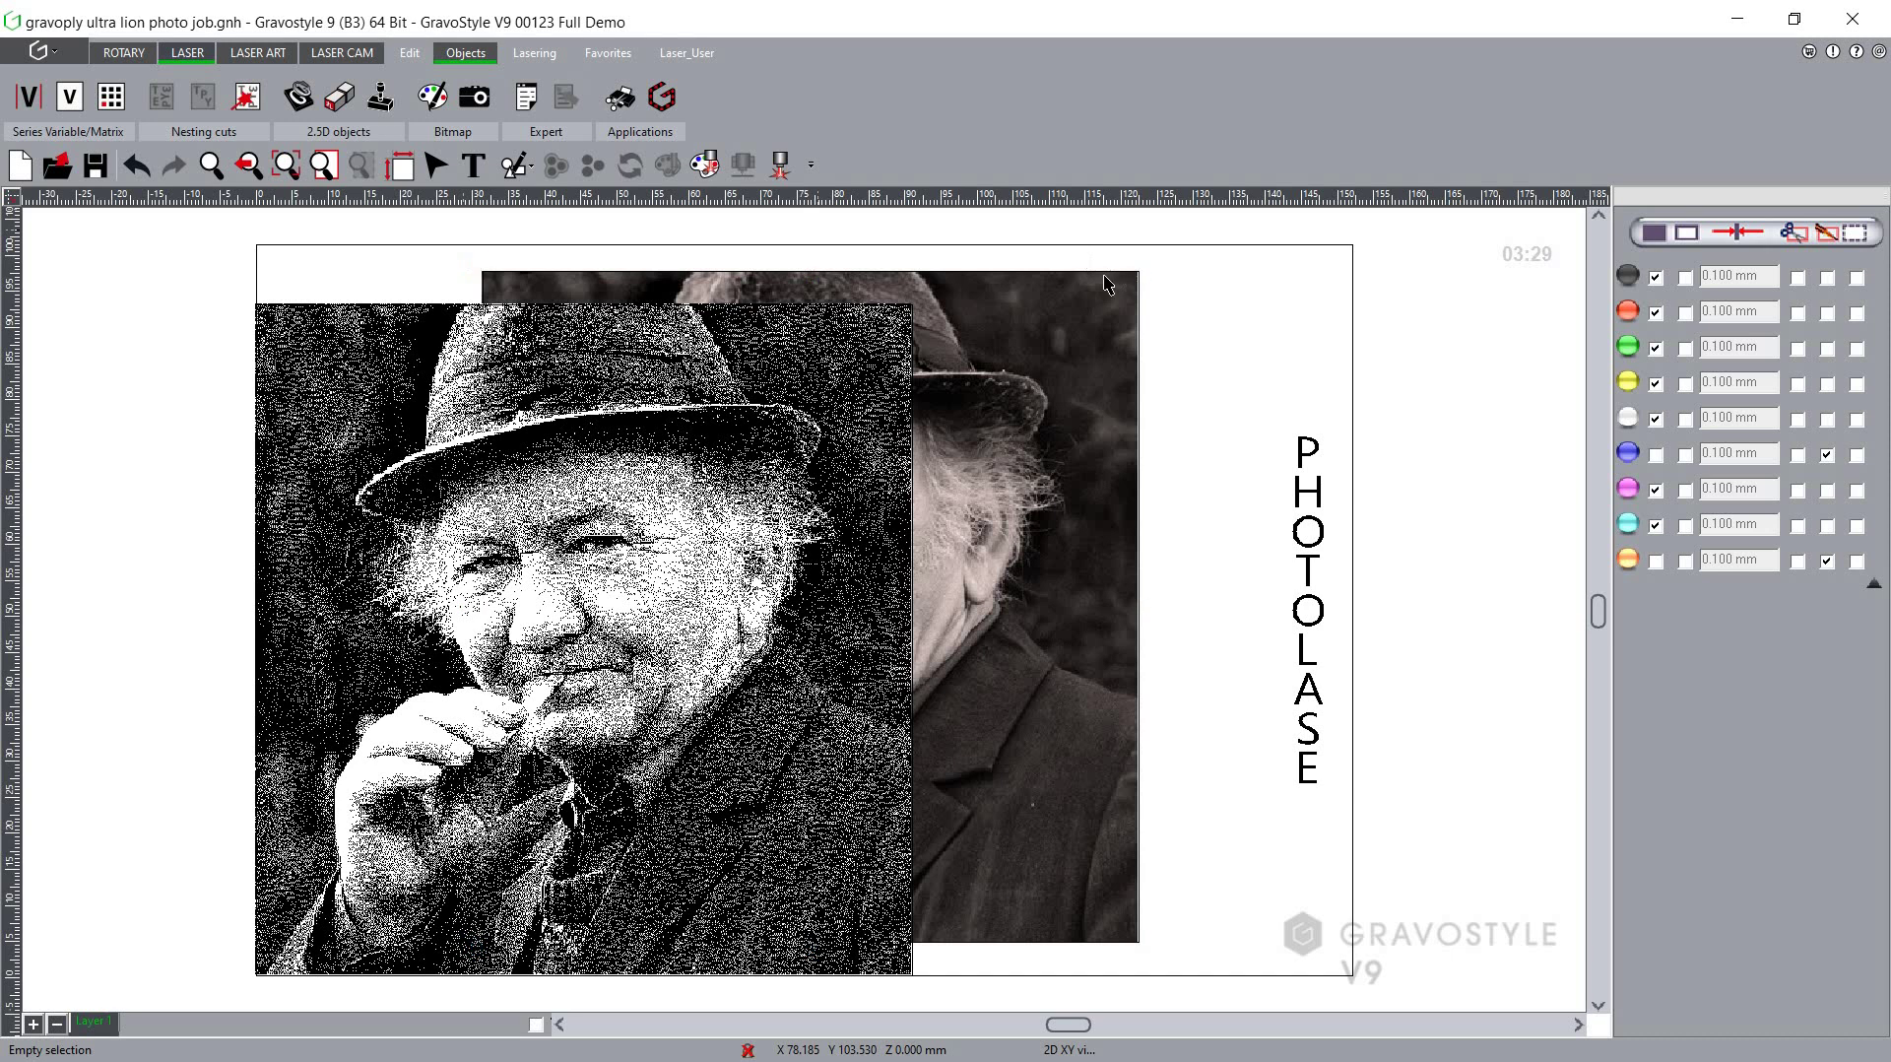
pyautogui.click(1102, 283)
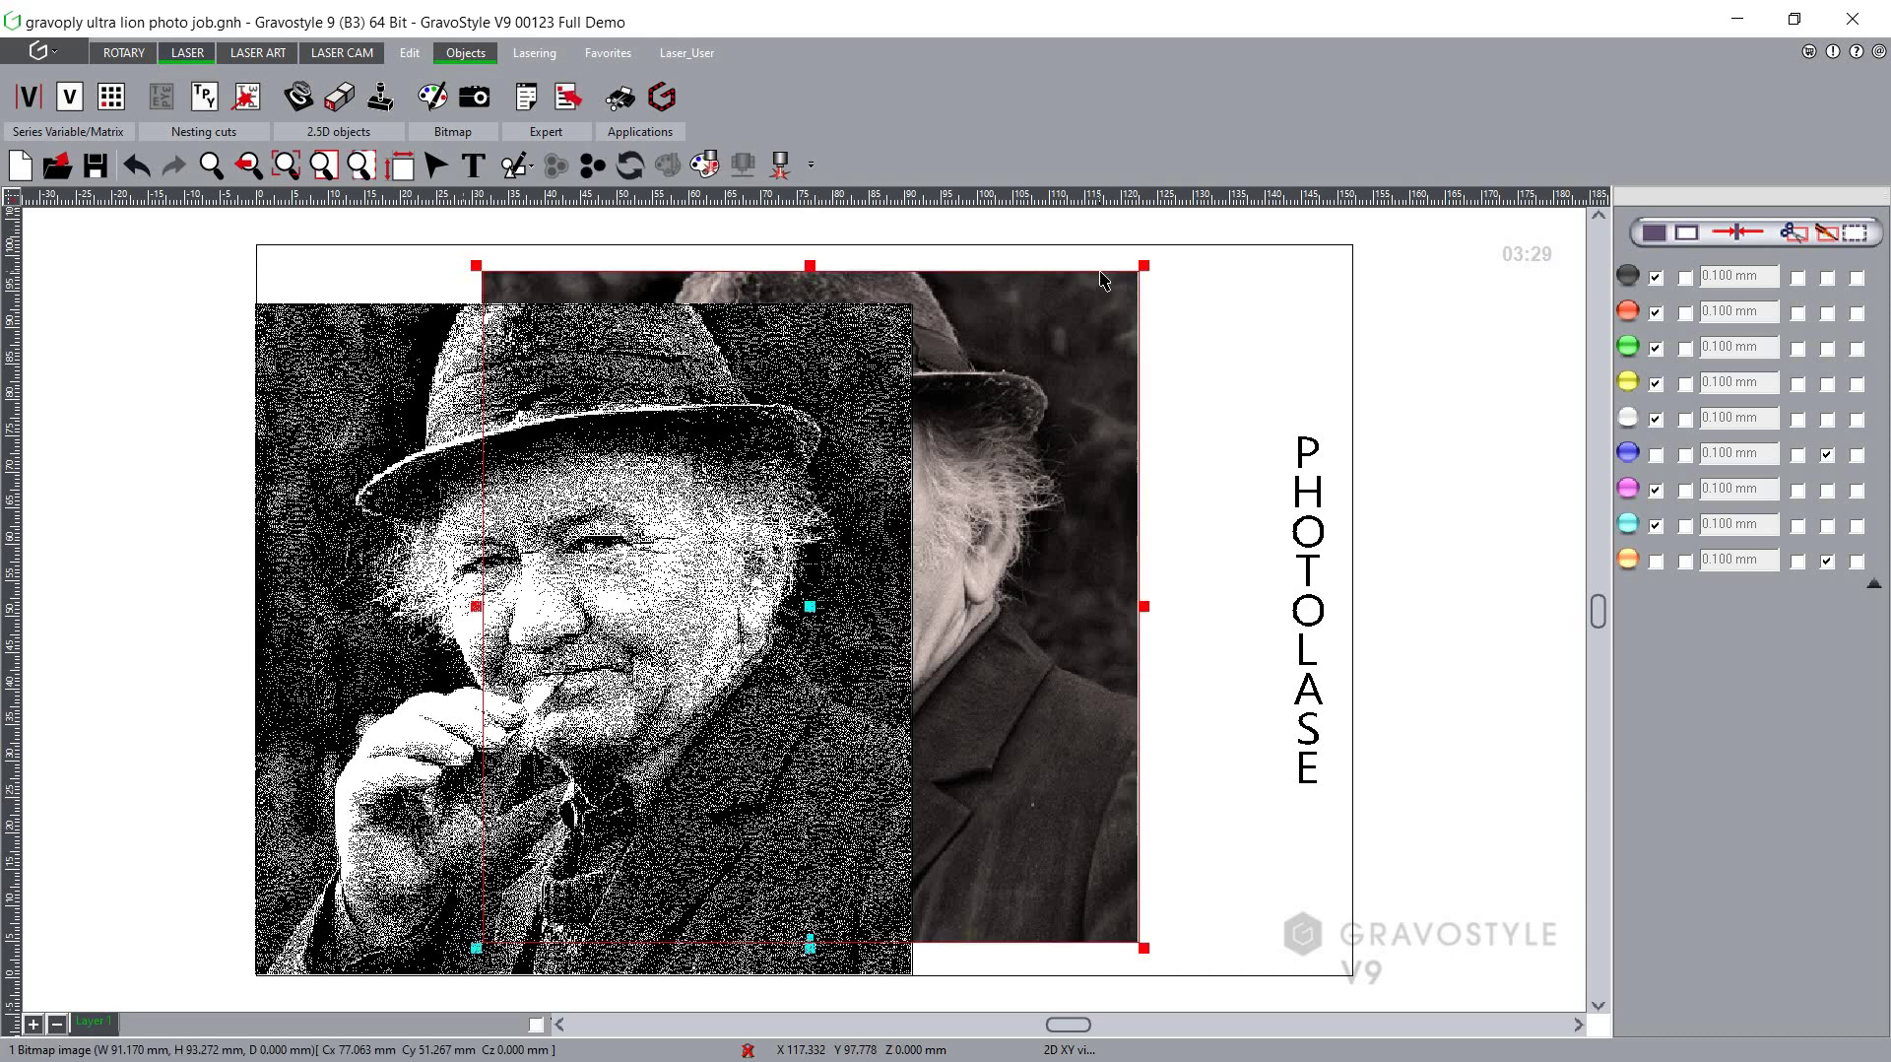
pyautogui.press('Delete')
# Center the halftone bitmap on the page using LASER > Alignment tools, then deselect it
pyautogui.click(834, 390)
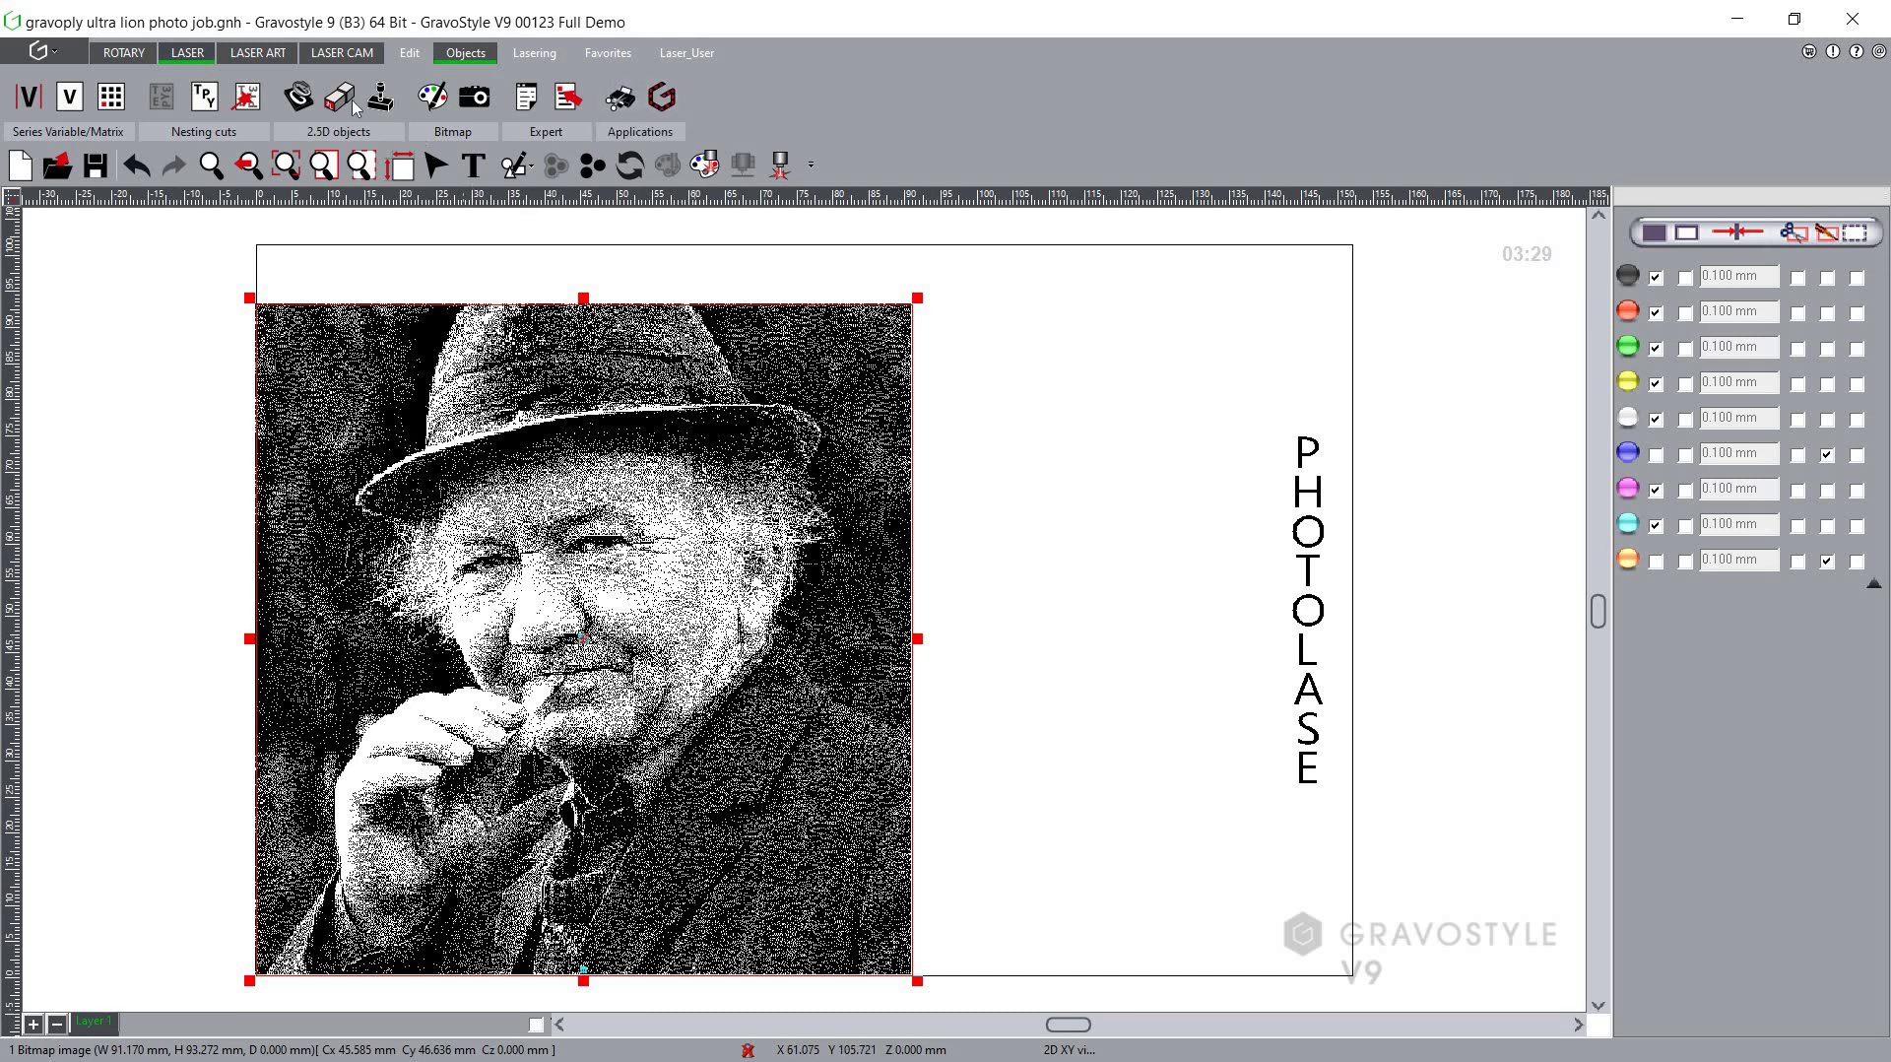
pyautogui.click(205, 59)
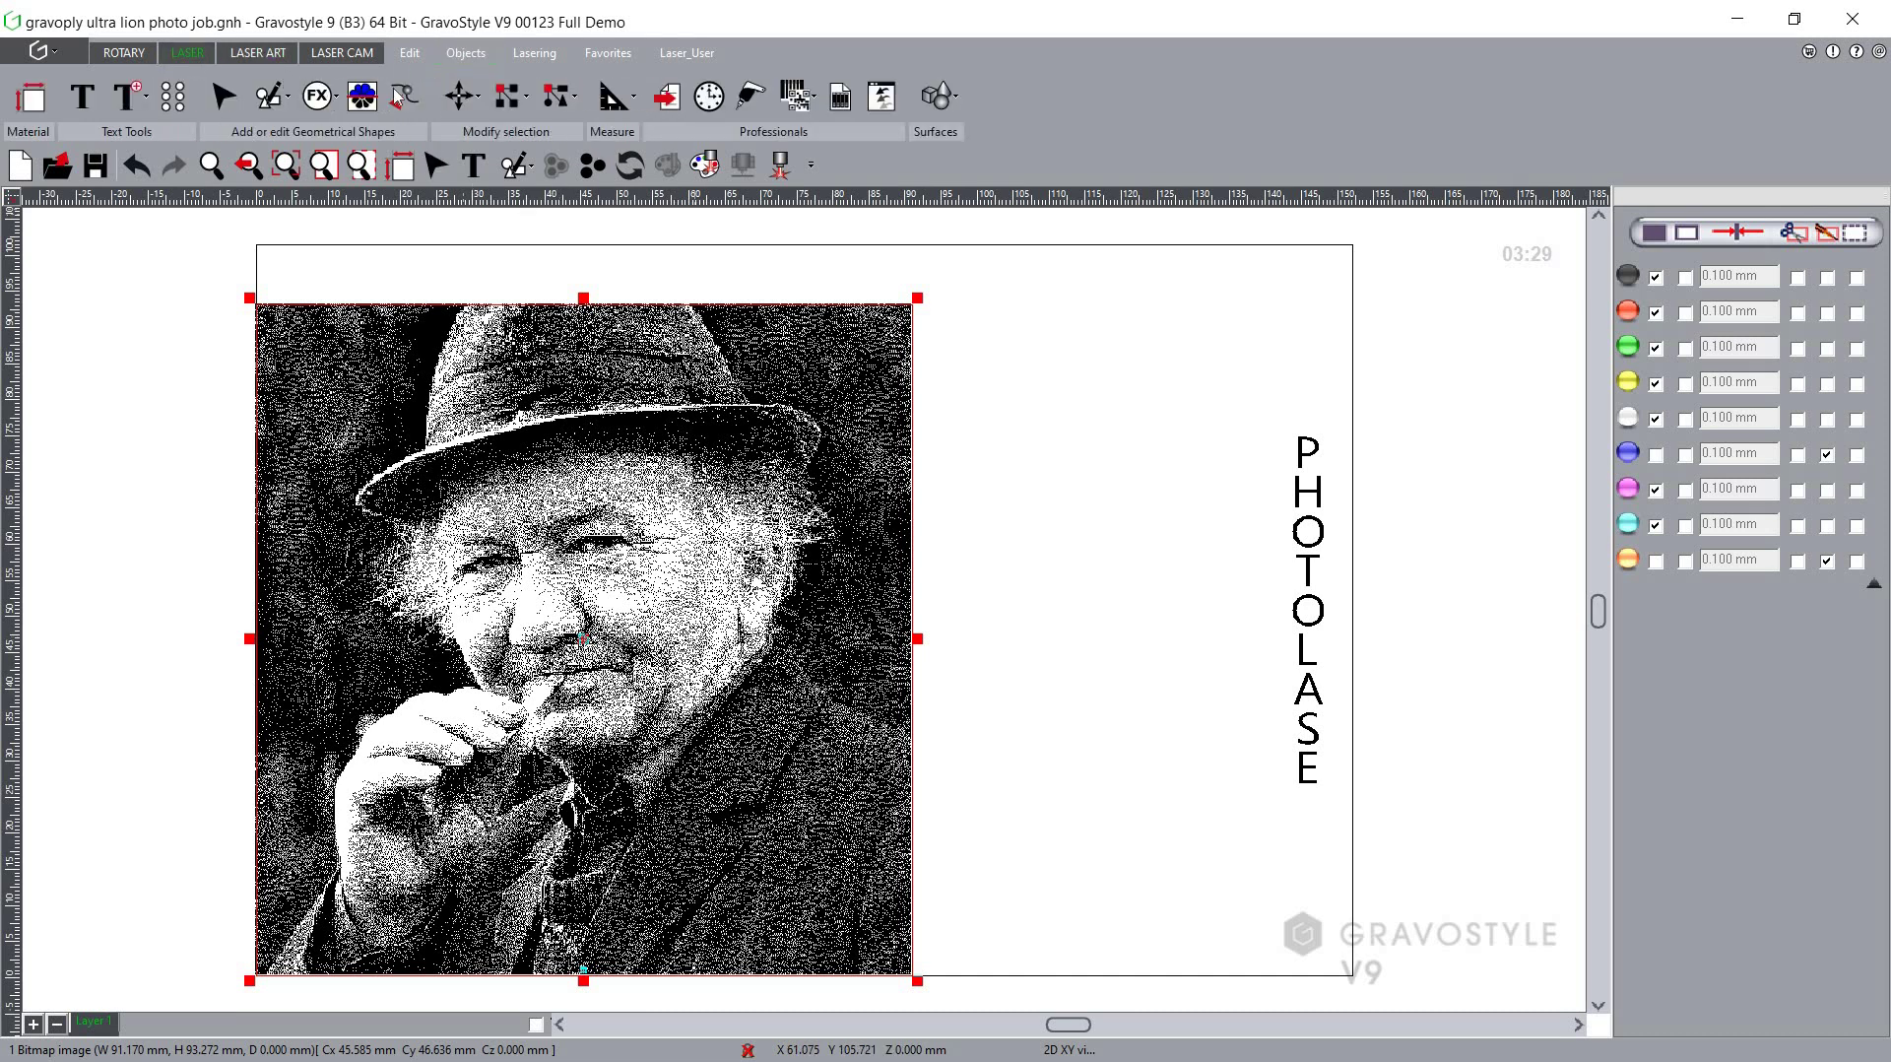
pyautogui.click(471, 95)
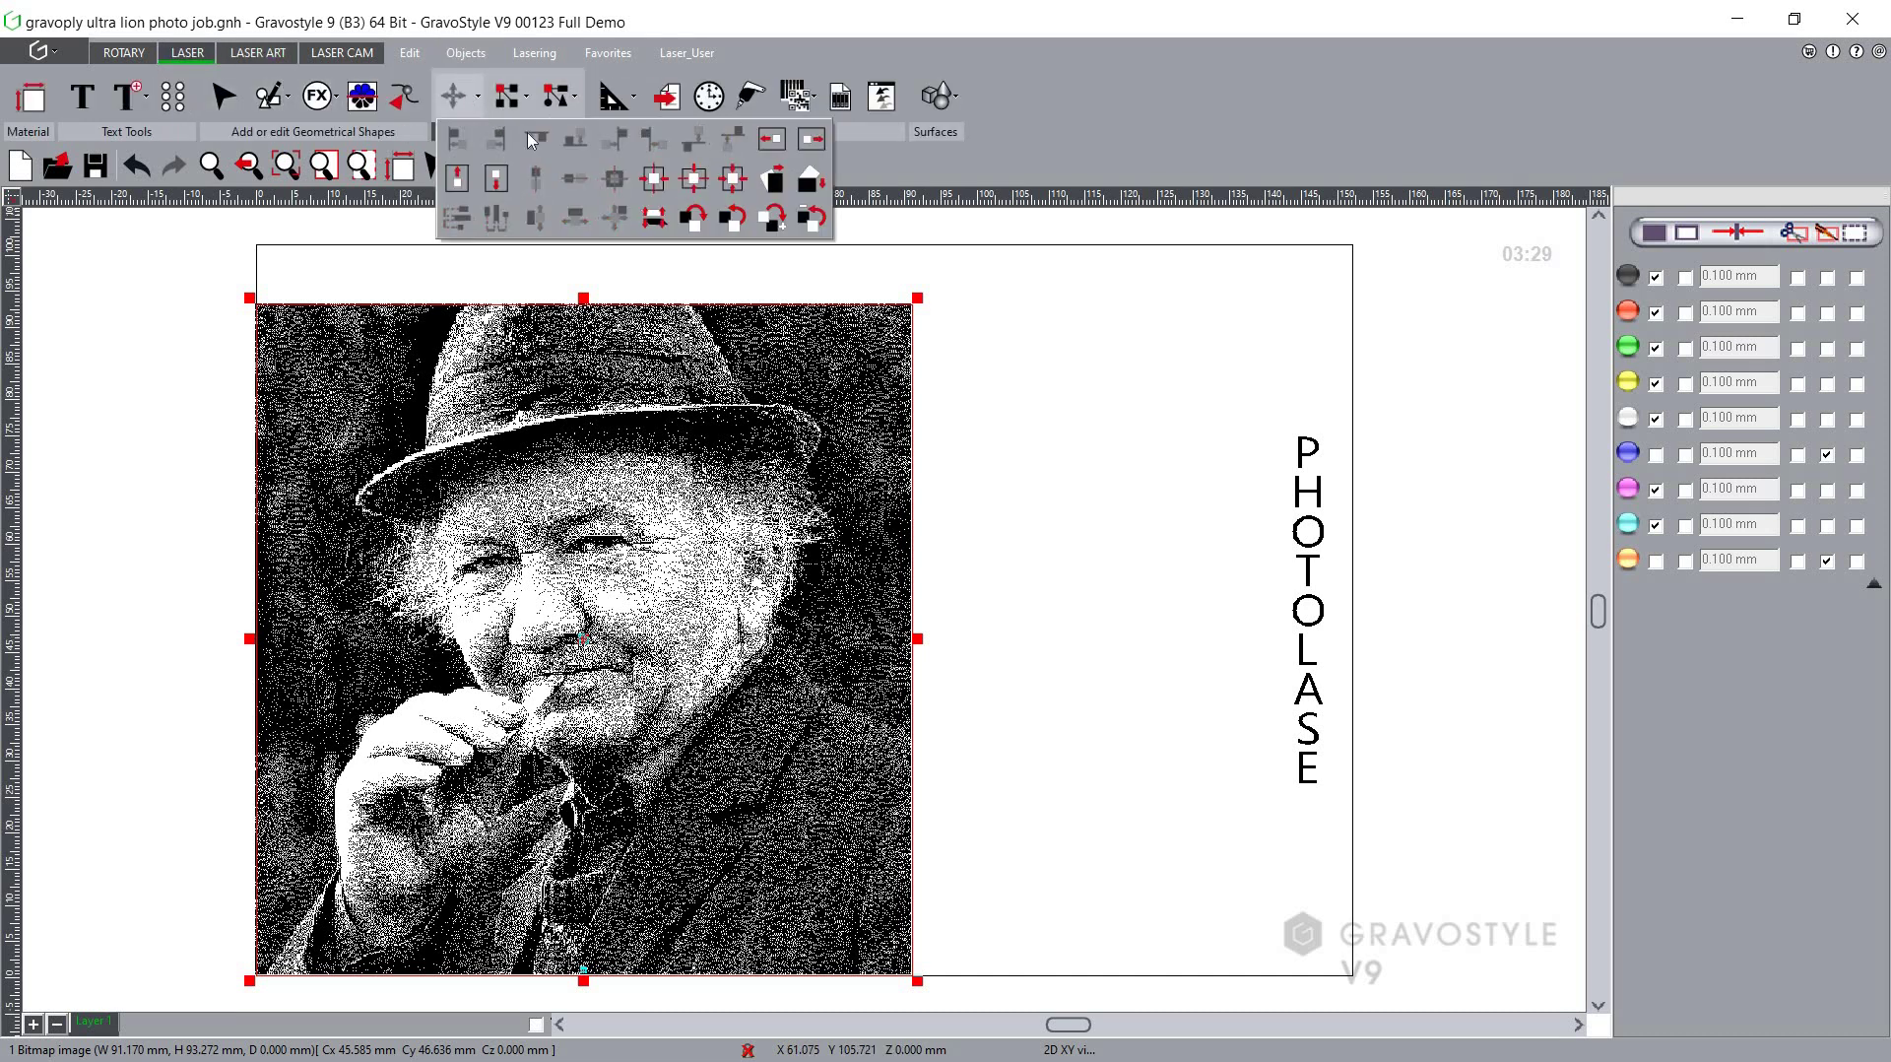
pyautogui.click(732, 180)
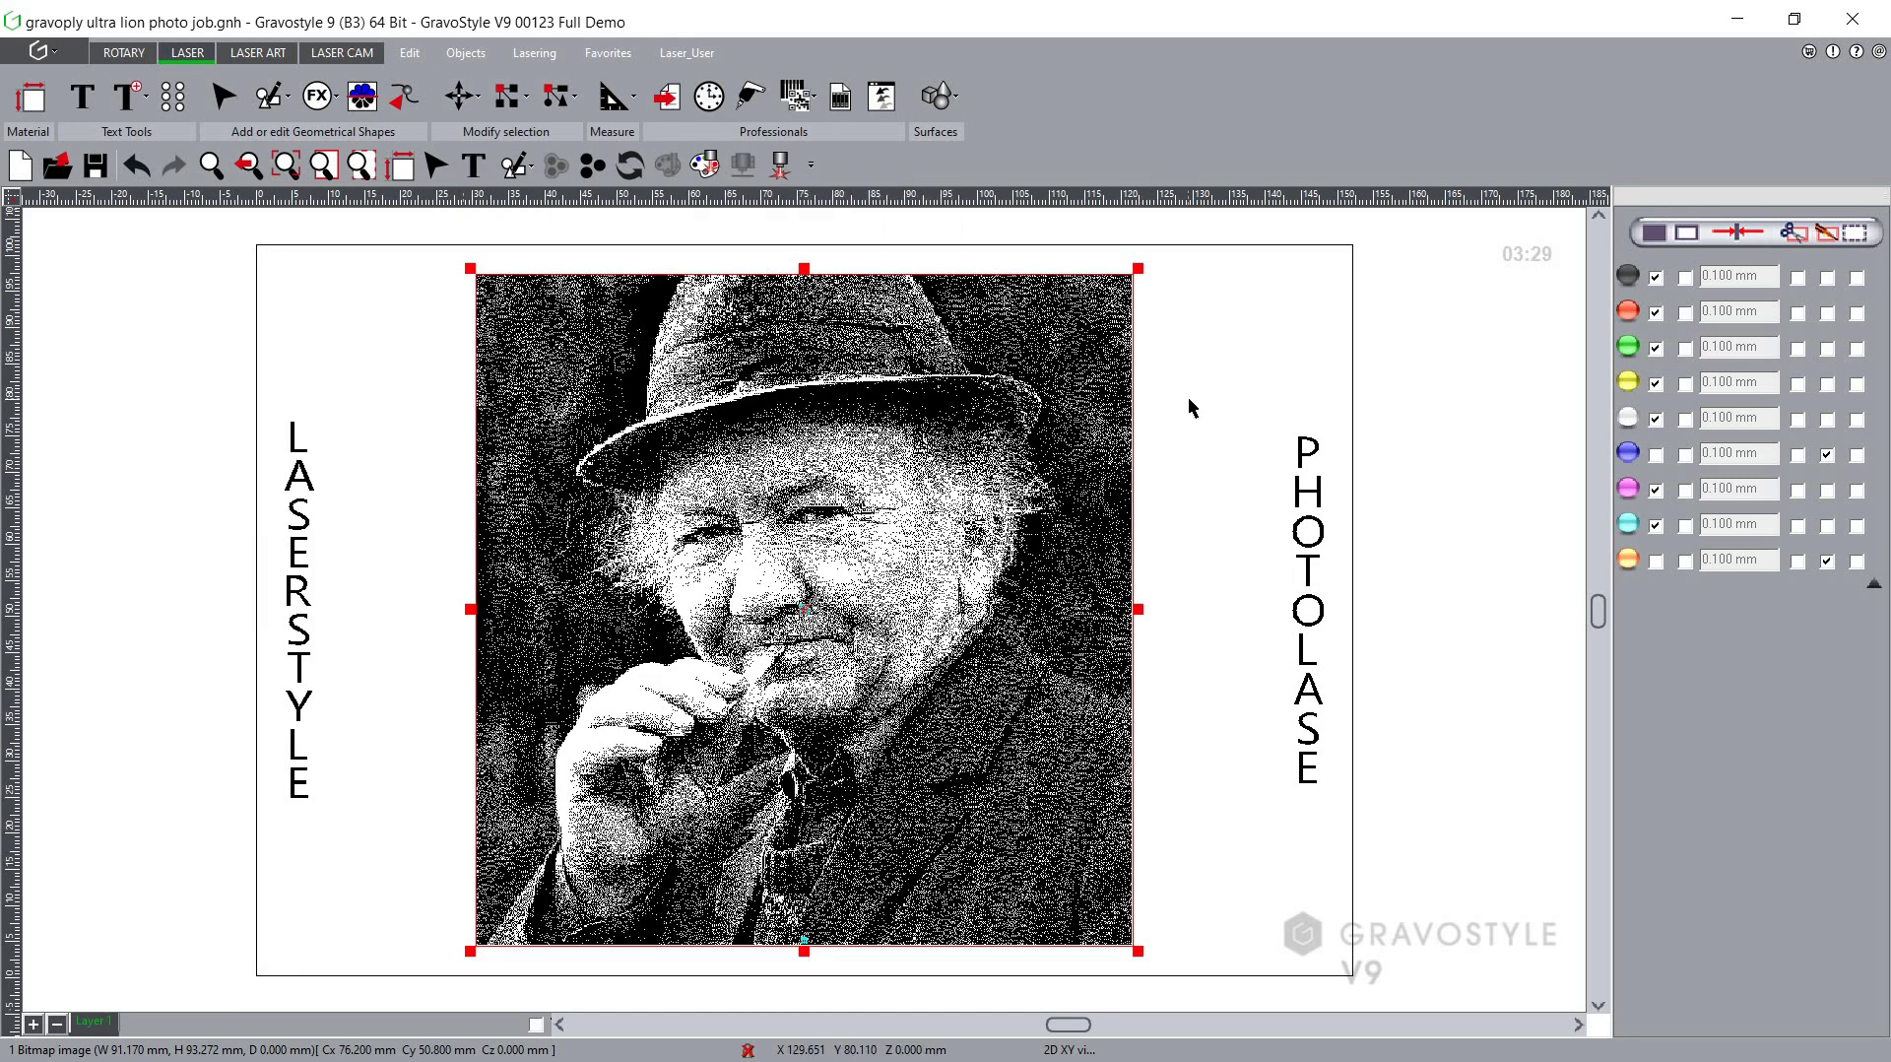
pyautogui.click(1193, 368)
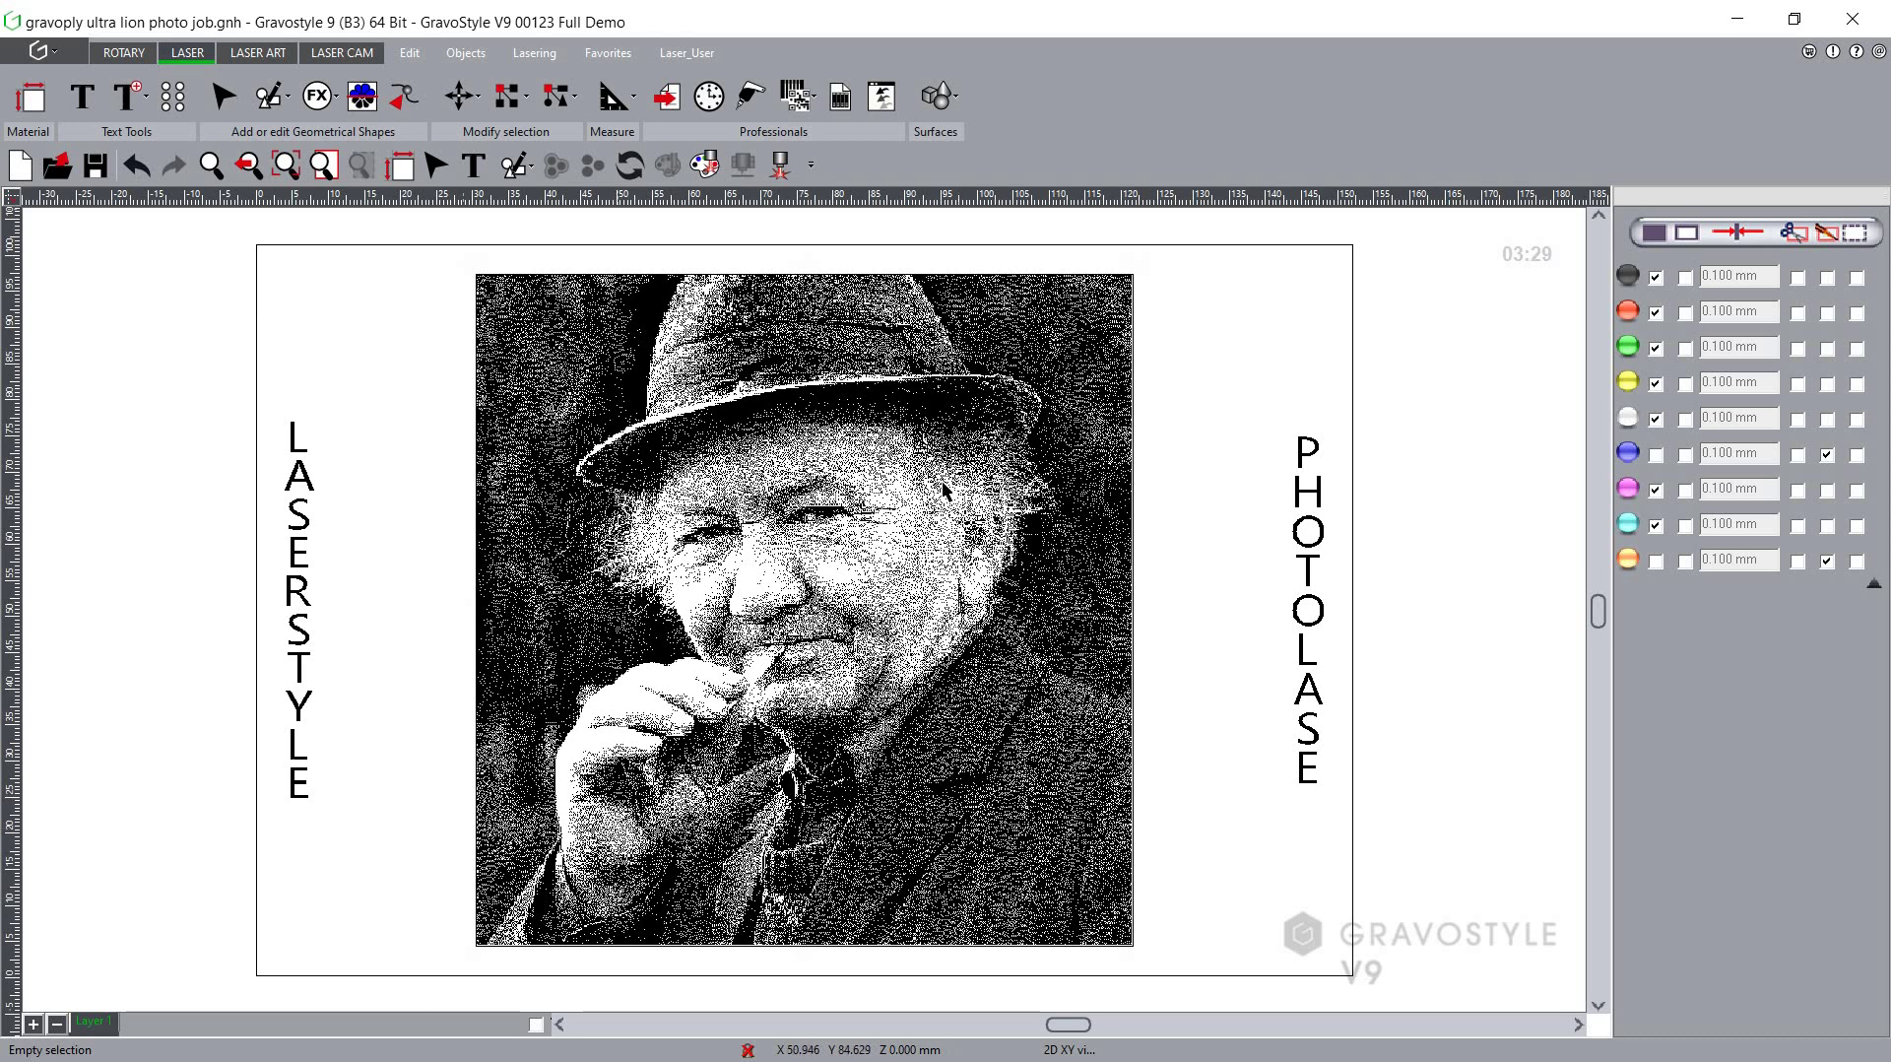